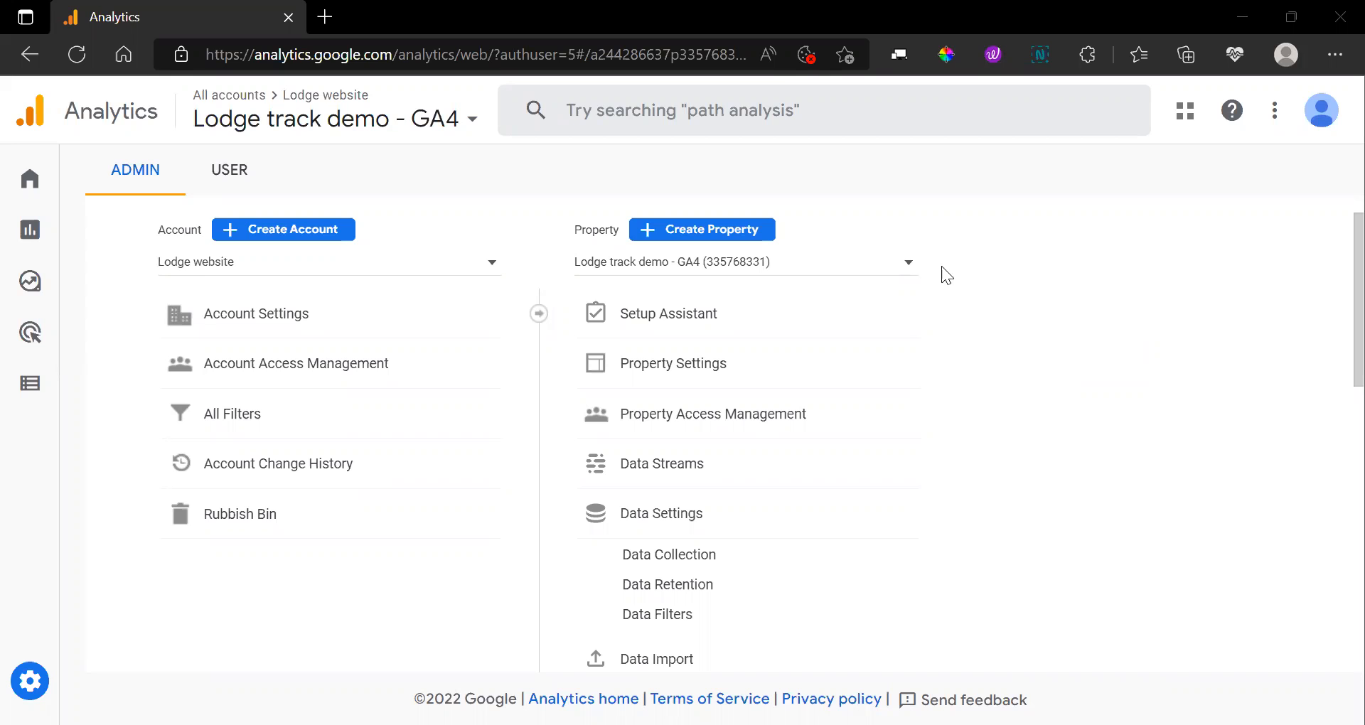
{"action": "mouse_move", "coordinate": [37, 531]}
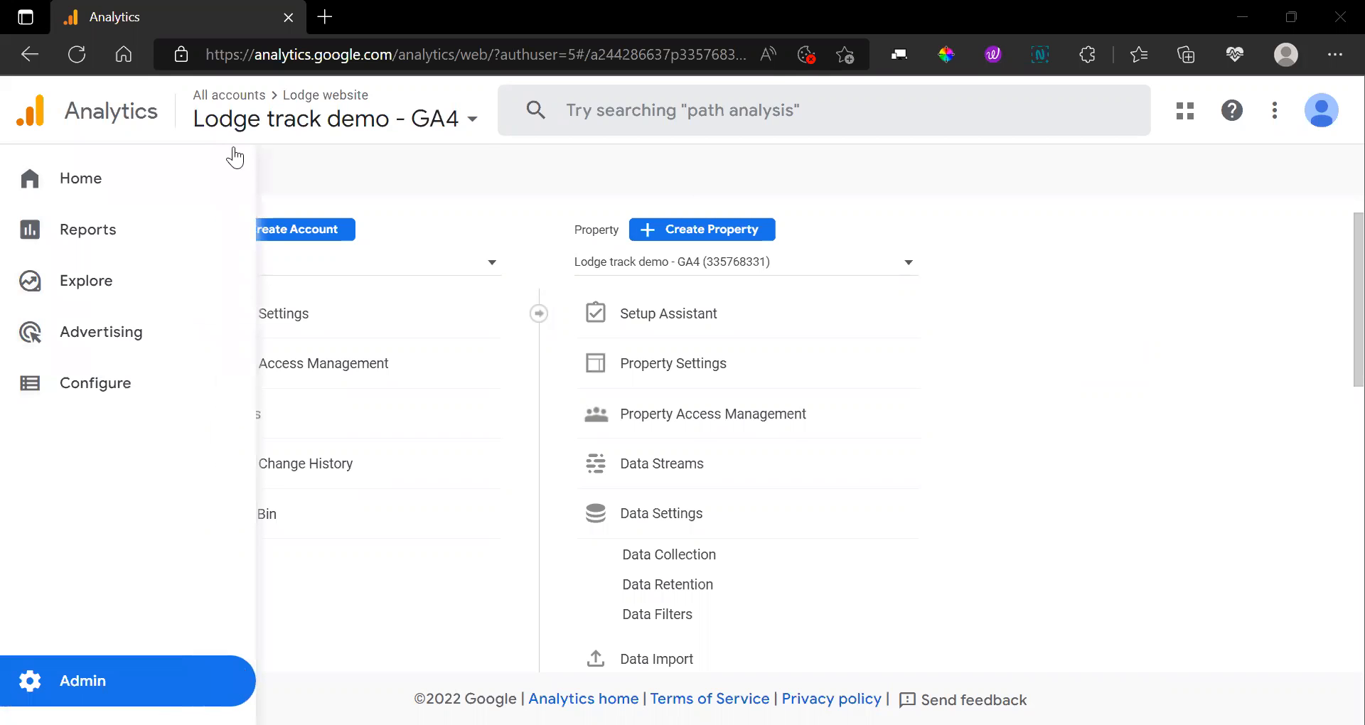
{"action": "left_click_drag", "start_coordinate": [253, 55], "coordinate": [433, 57]}
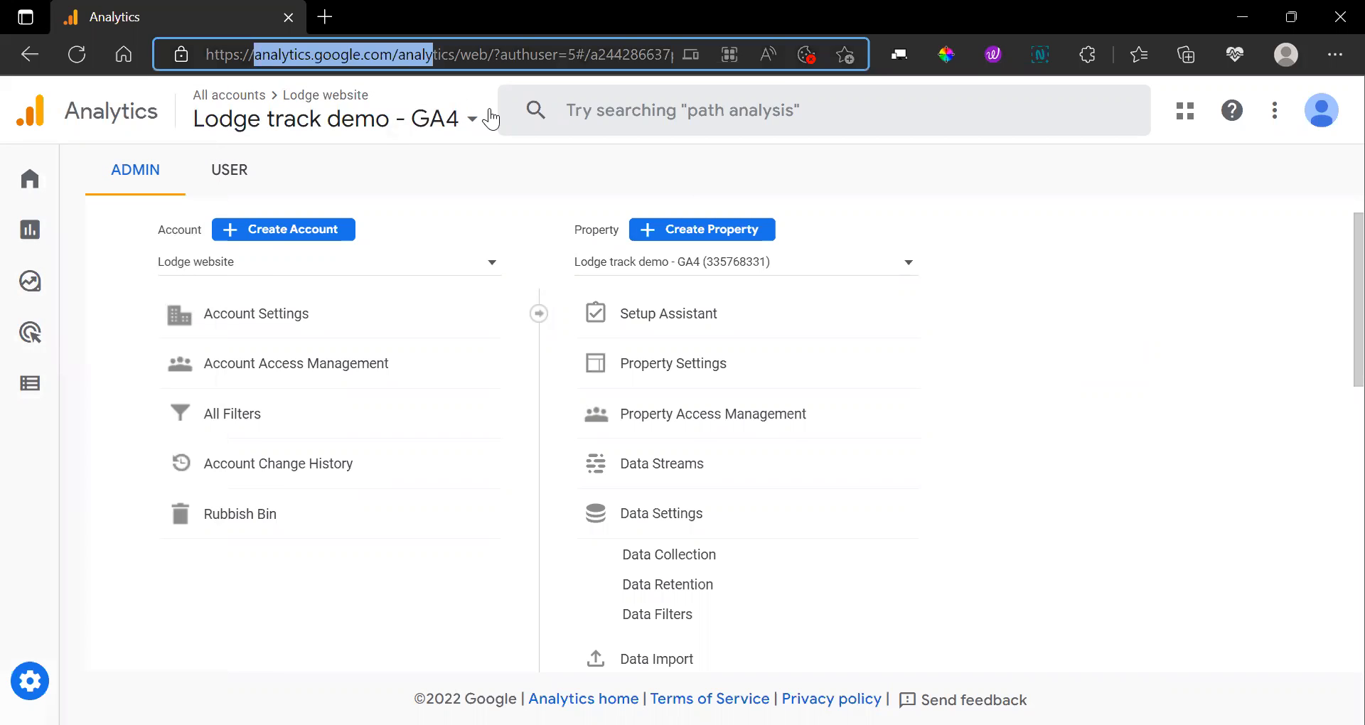
{"action": "left_click", "coordinate": [848, 177]}
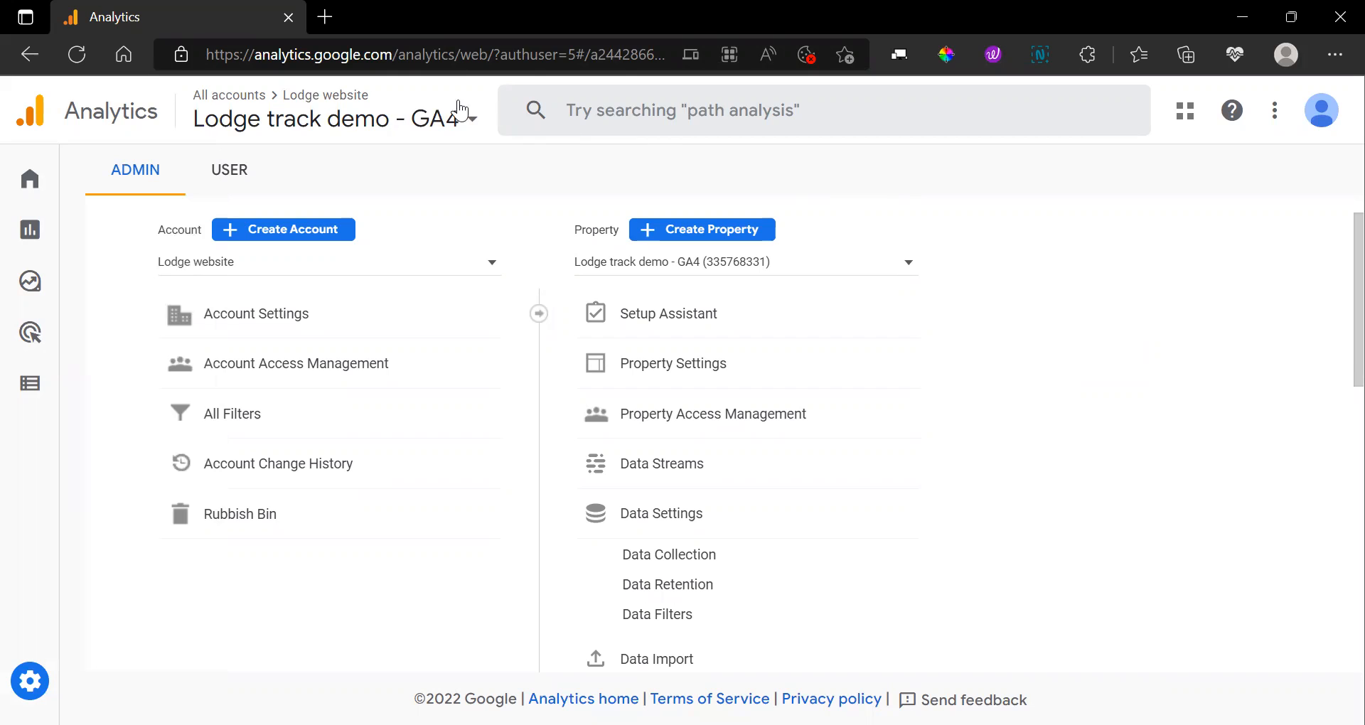
{"action": "left_click_drag", "start_coordinate": [272, 54], "coordinate": [364, 56]}
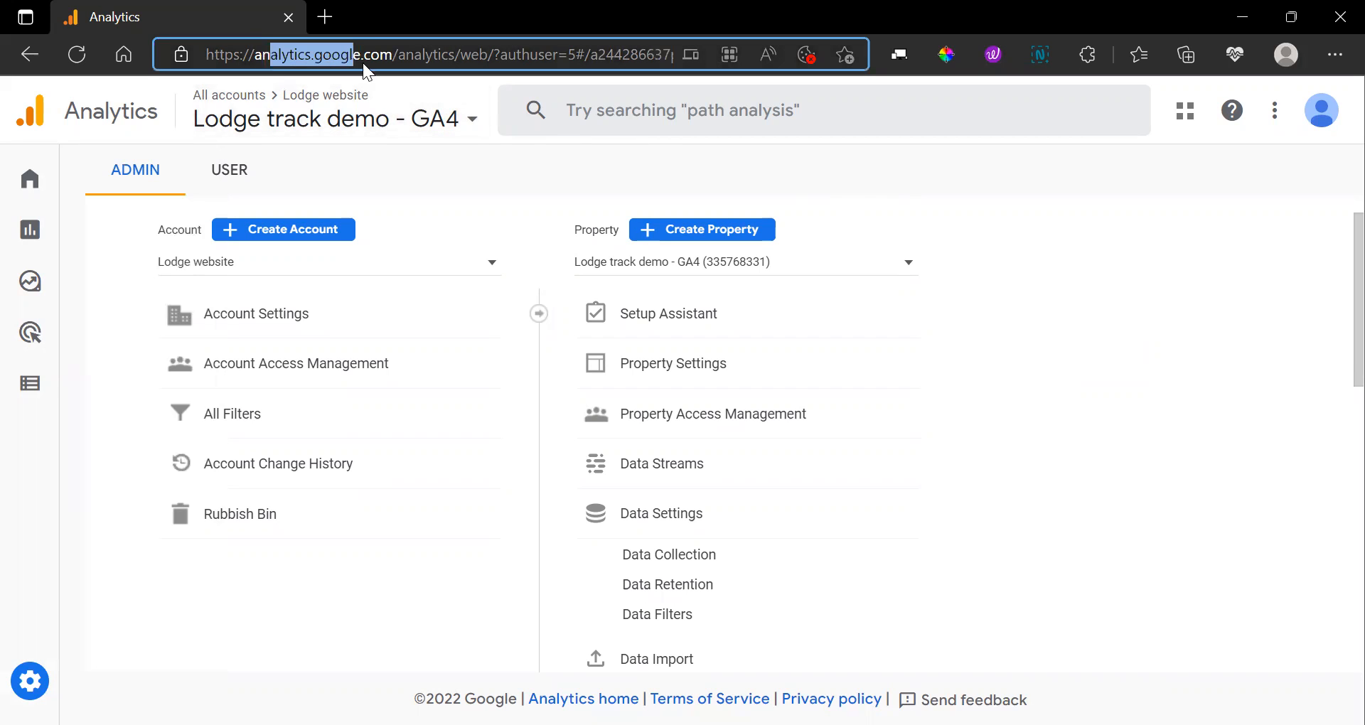
{"action": "mouse_move", "coordinate": [10, 384]}
{"action": "mouse_move", "coordinate": [23, 670]}
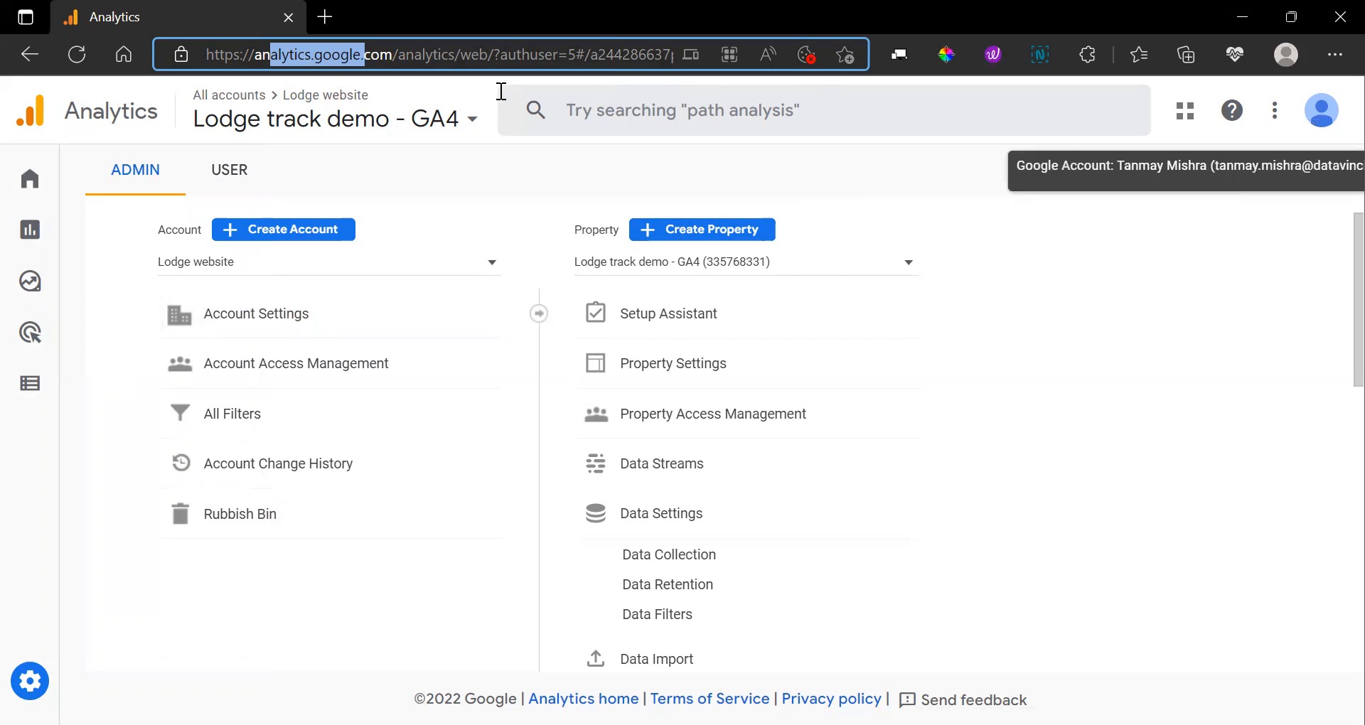
{"action": "left_click", "coordinate": [254, 54]}
{"action": "left_click_drag", "start_coordinate": [281, 55], "coordinate": [446, 91]}
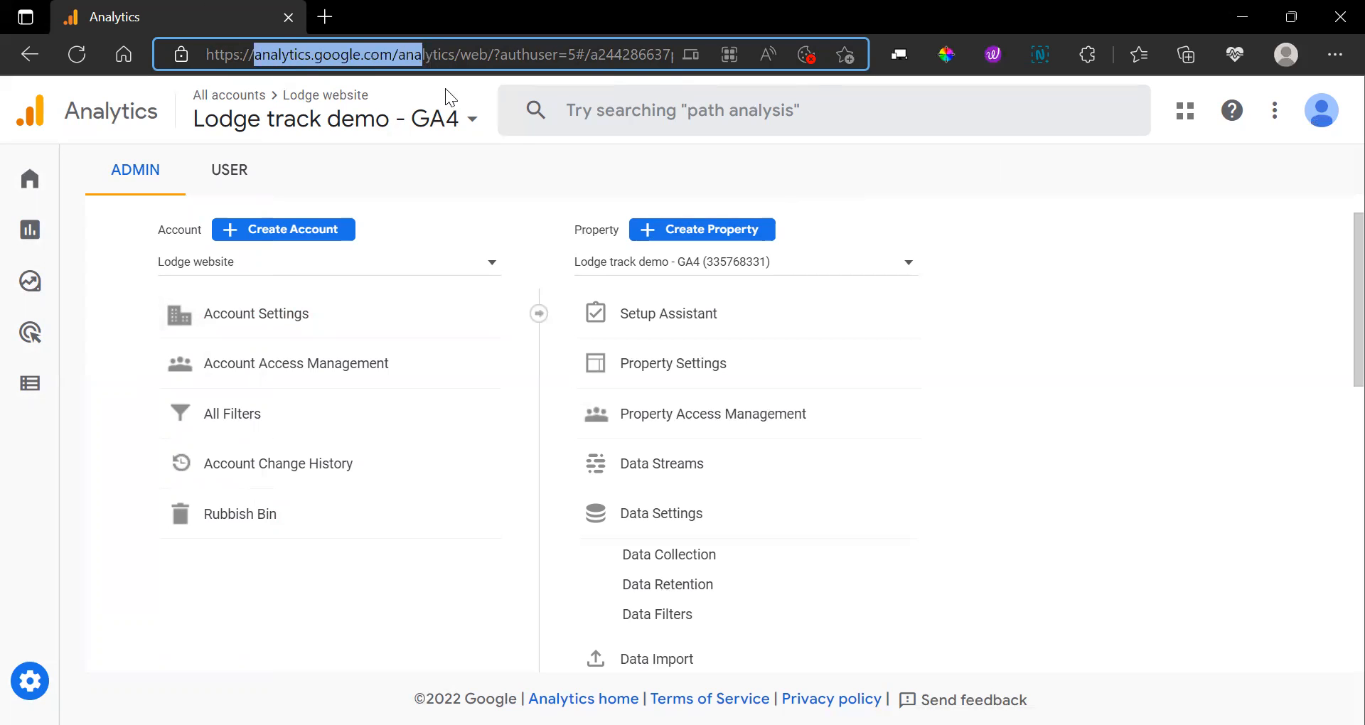
{"action": "left_click", "coordinate": [868, 167]}
{"action": "mouse_move", "coordinate": [29, 441]}
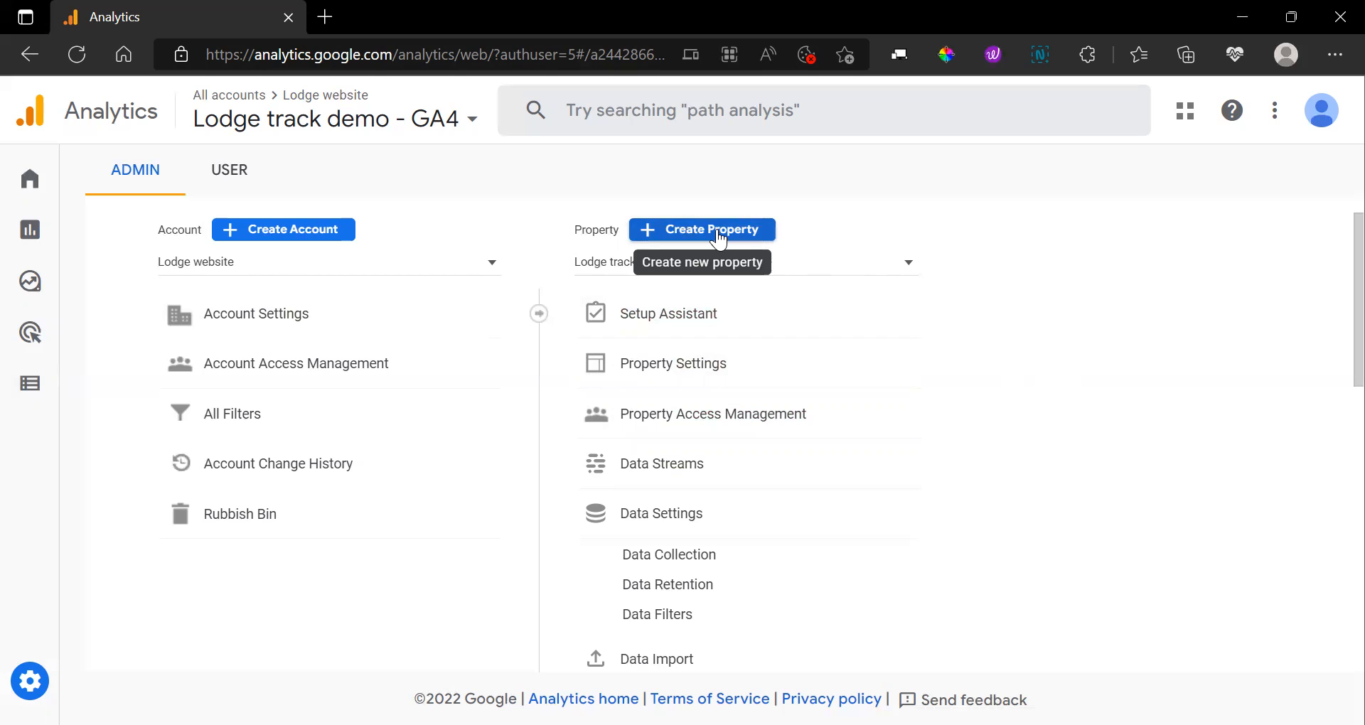
- Open the Property Settings of the Lodge track demo - GA4 property and review its property name
{"action": "left_click", "coordinate": [708, 364]}
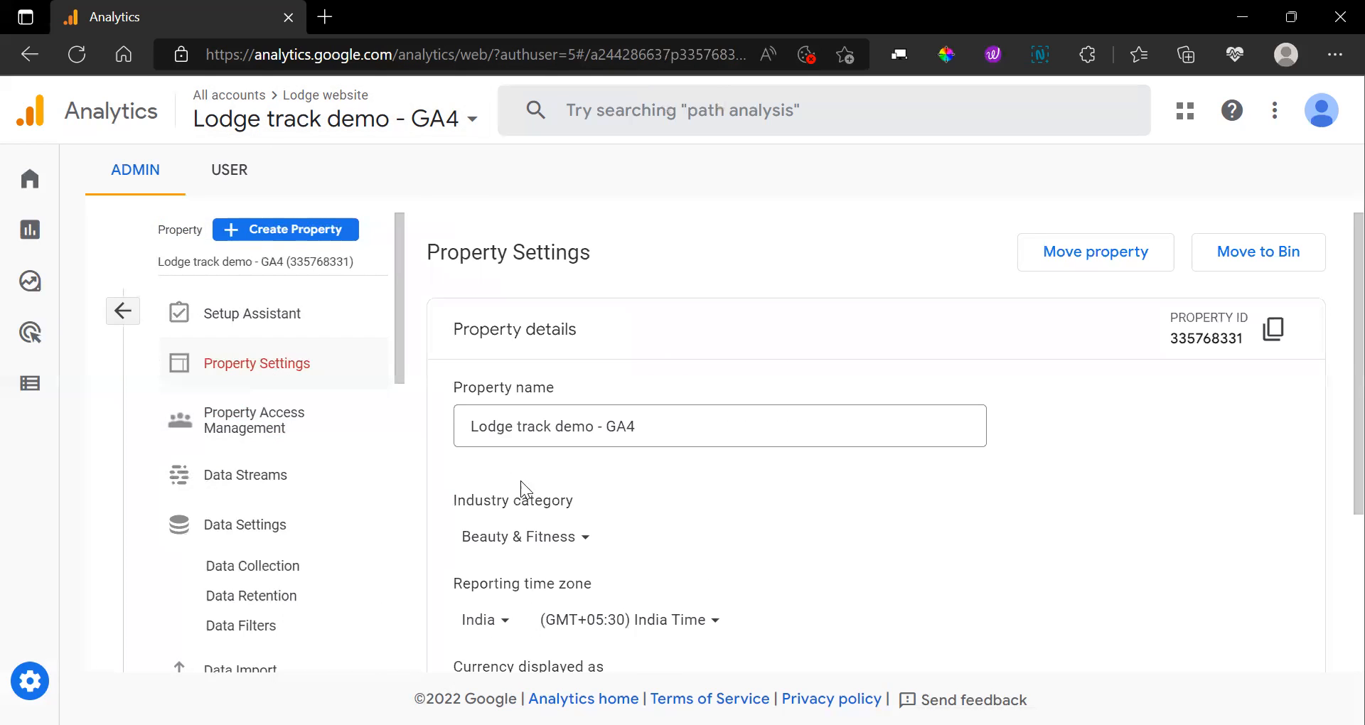
{"action": "scroll", "coordinate": [703, 526], "scroll_direction": "down", "scroll_amount": 3}
{"action": "scroll", "coordinate": [657, 515], "scroll_direction": "up", "scroll_amount": 1}
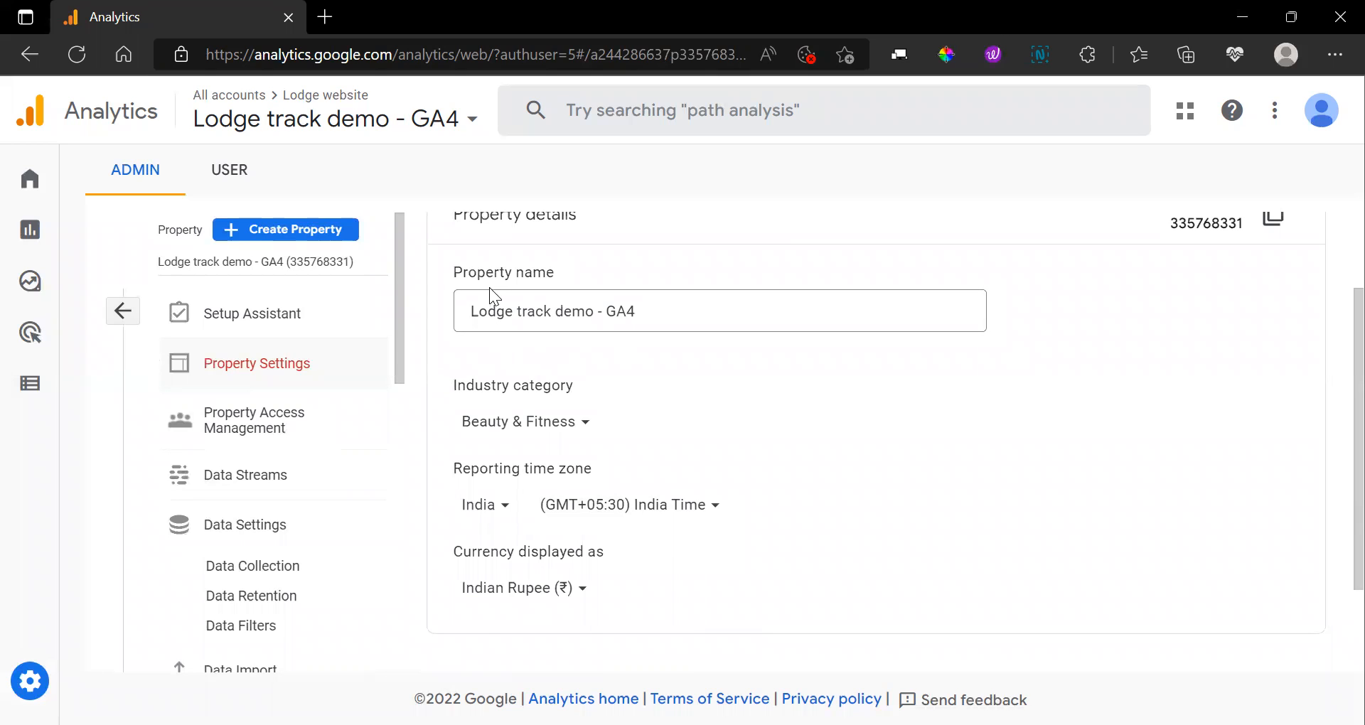
{"action": "left_click_drag", "start_coordinate": [647, 313], "coordinate": [513, 312]}
{"action": "left_click", "coordinate": [693, 386]}
{"action": "scroll", "coordinate": [604, 426], "scroll_direction": "down", "scroll_amount": 2}
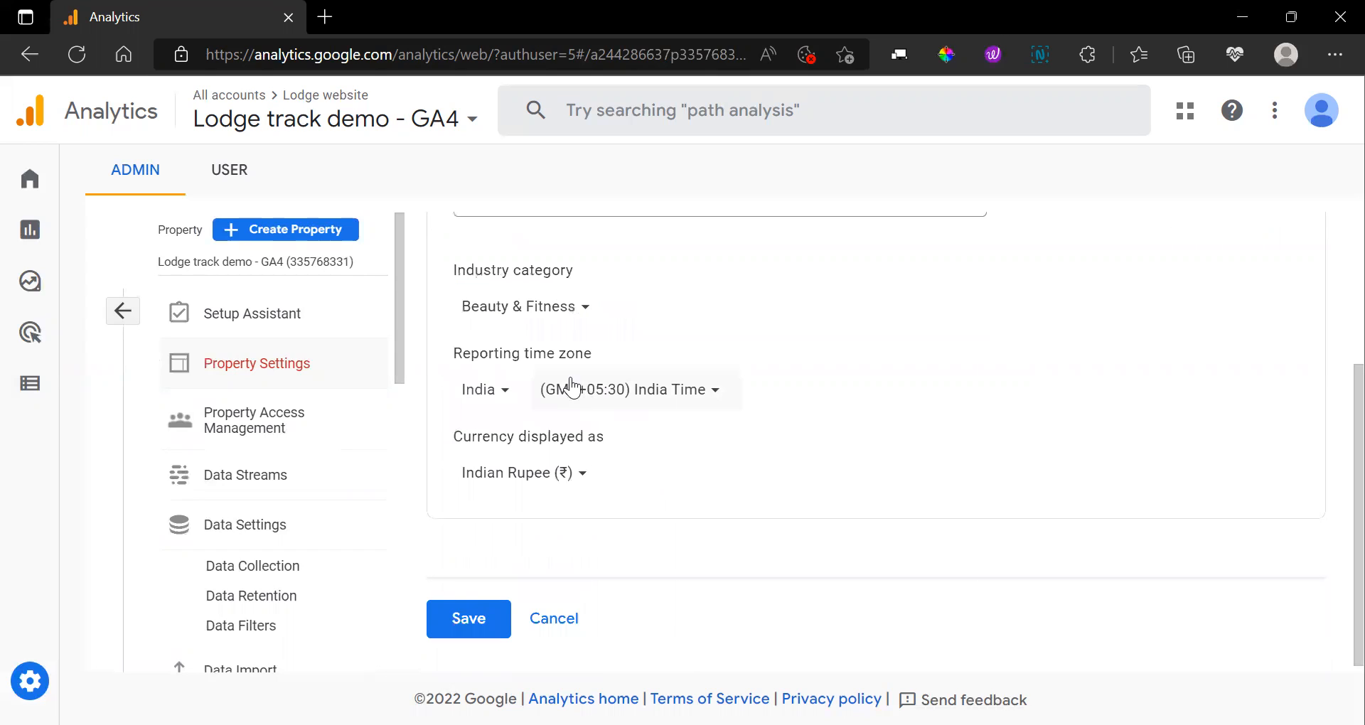
- Browse the industry category options for the property and leave the selection as it is
{"action": "left_click", "coordinate": [577, 309]}
{"action": "scroll", "coordinate": [621, 497], "scroll_direction": "down", "scroll_amount": 6}
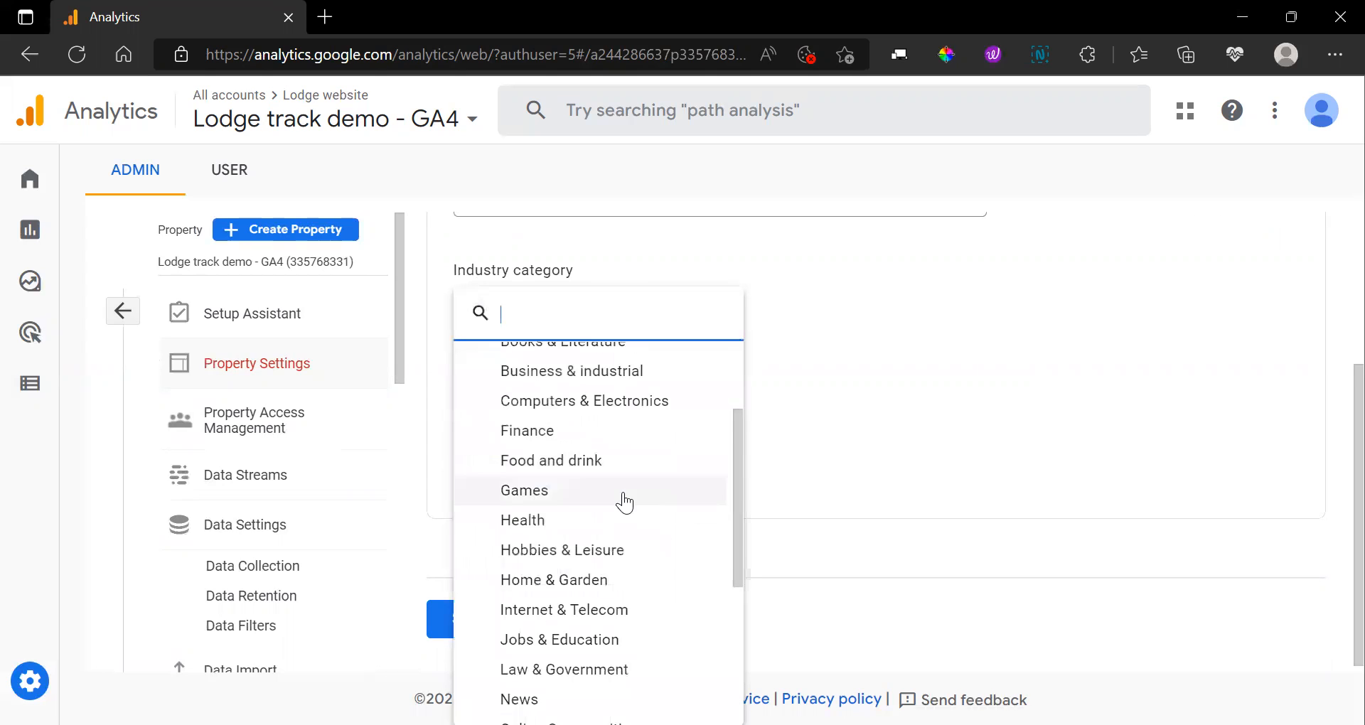
{"action": "scroll", "coordinate": [601, 451], "scroll_direction": "down", "scroll_amount": 2}
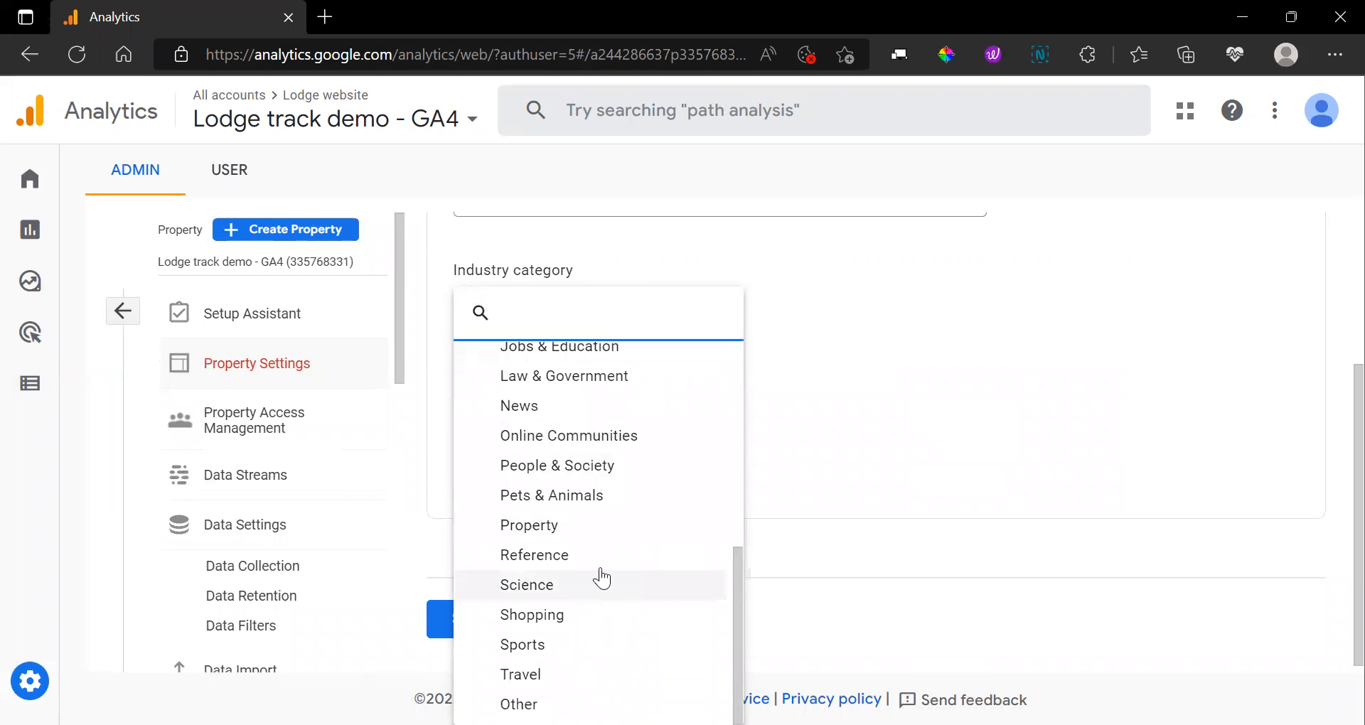
{"action": "left_click", "coordinate": [880, 352]}
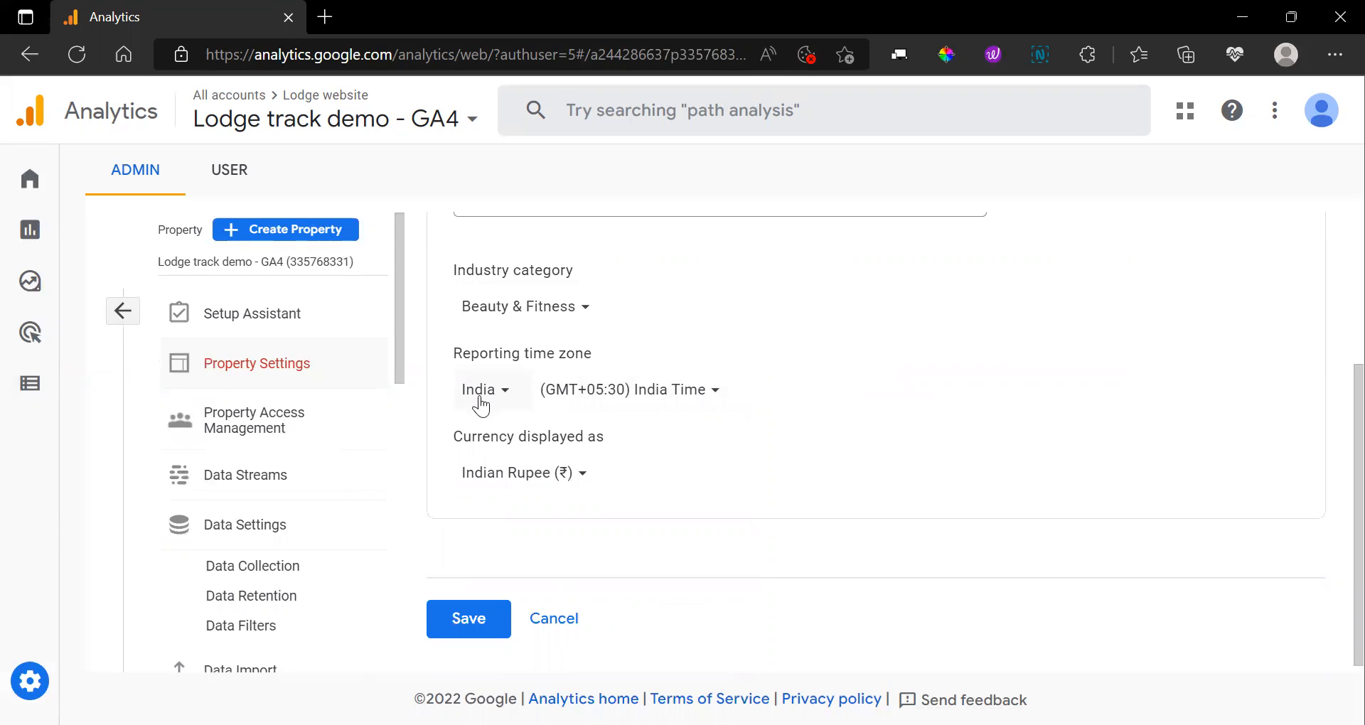
- Browse the available display currencies without choosing one, and look over the property details again
{"action": "scroll", "coordinate": [651, 430], "scroll_direction": "down", "scroll_amount": 1}
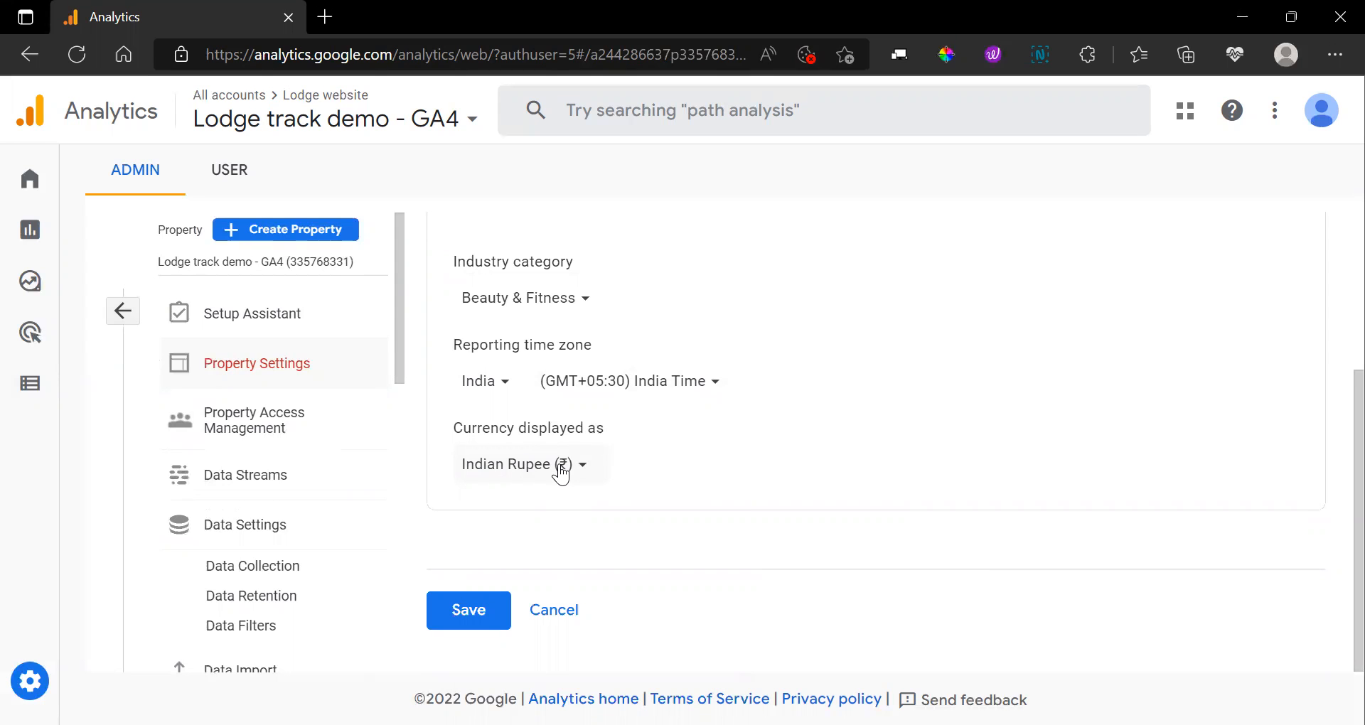
{"action": "left_click", "coordinate": [561, 472]}
{"action": "scroll", "coordinate": [640, 436], "scroll_direction": "down", "scroll_amount": 10}
{"action": "scroll", "coordinate": [677, 380], "scroll_direction": "down", "scroll_amount": 5}
{"action": "scroll", "coordinate": [677, 380], "scroll_direction": "down", "scroll_amount": 12}
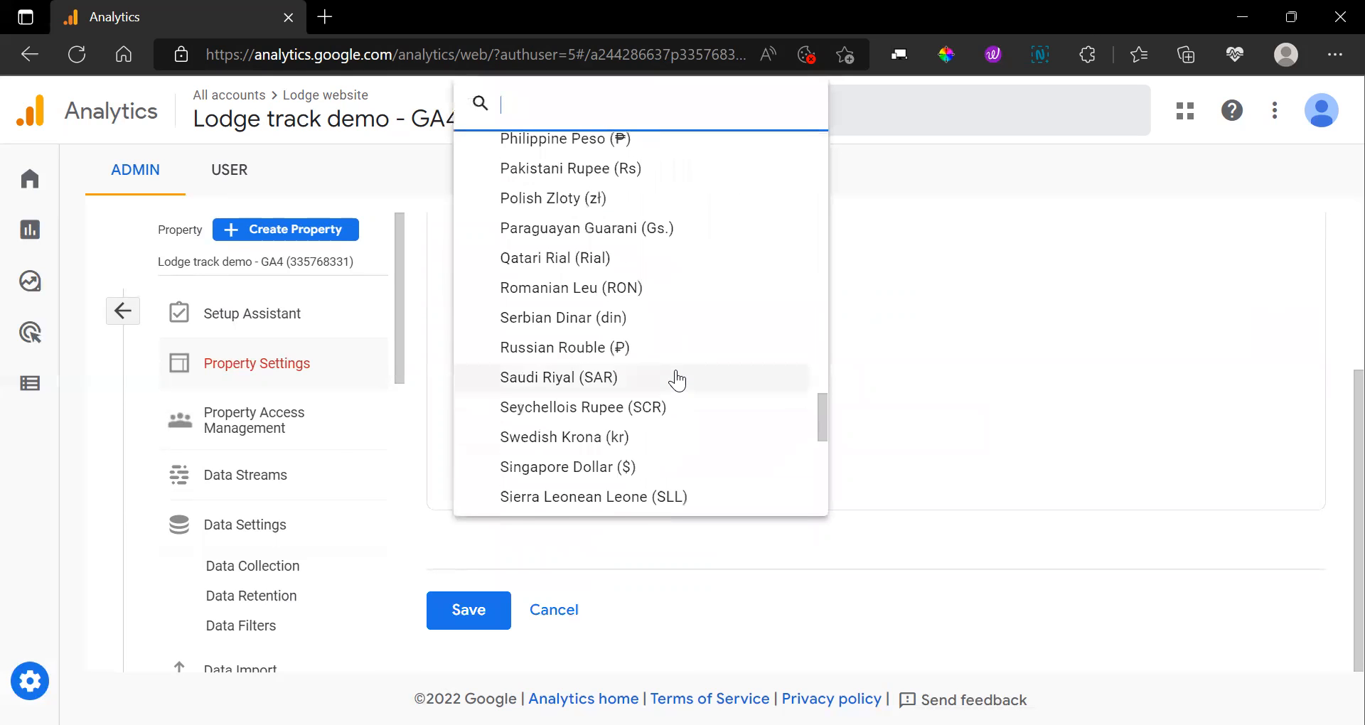
{"action": "scroll", "coordinate": [676, 380], "scroll_direction": "down", "scroll_amount": 6}
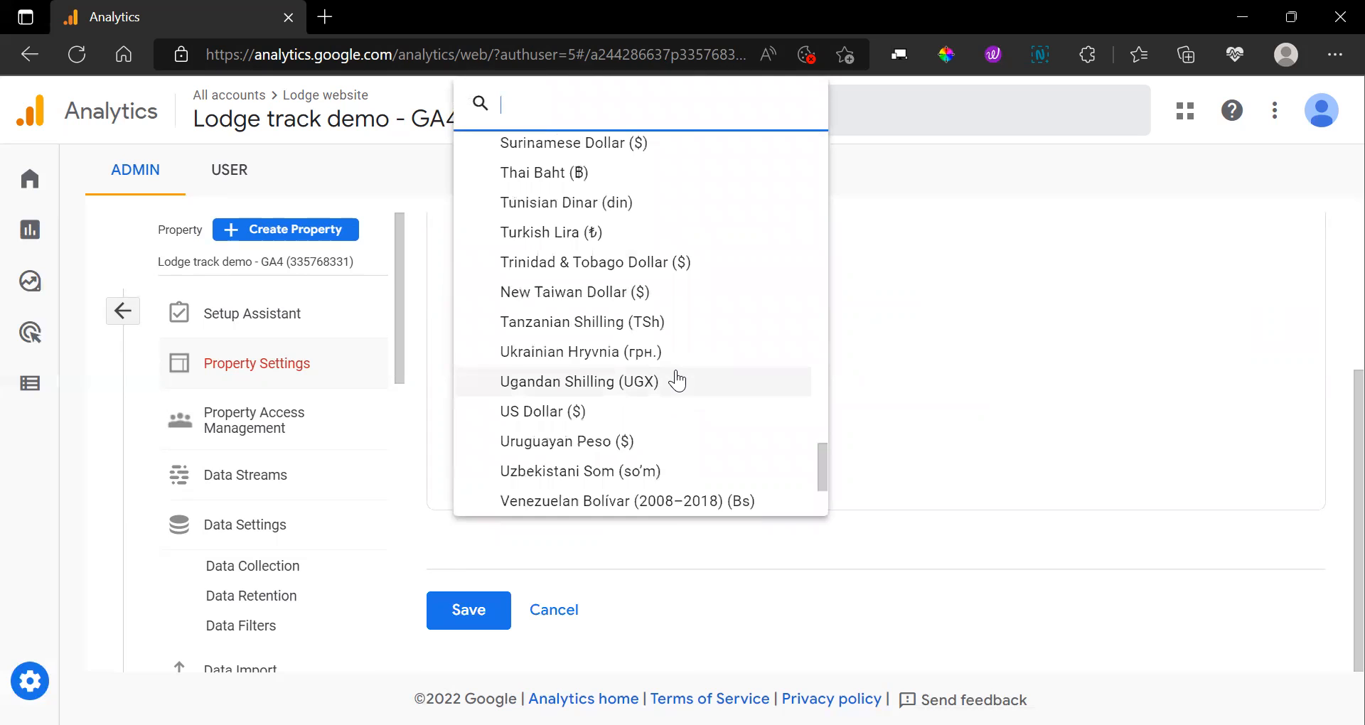
{"action": "scroll", "coordinate": [677, 381], "scroll_direction": "down", "scroll_amount": 3}
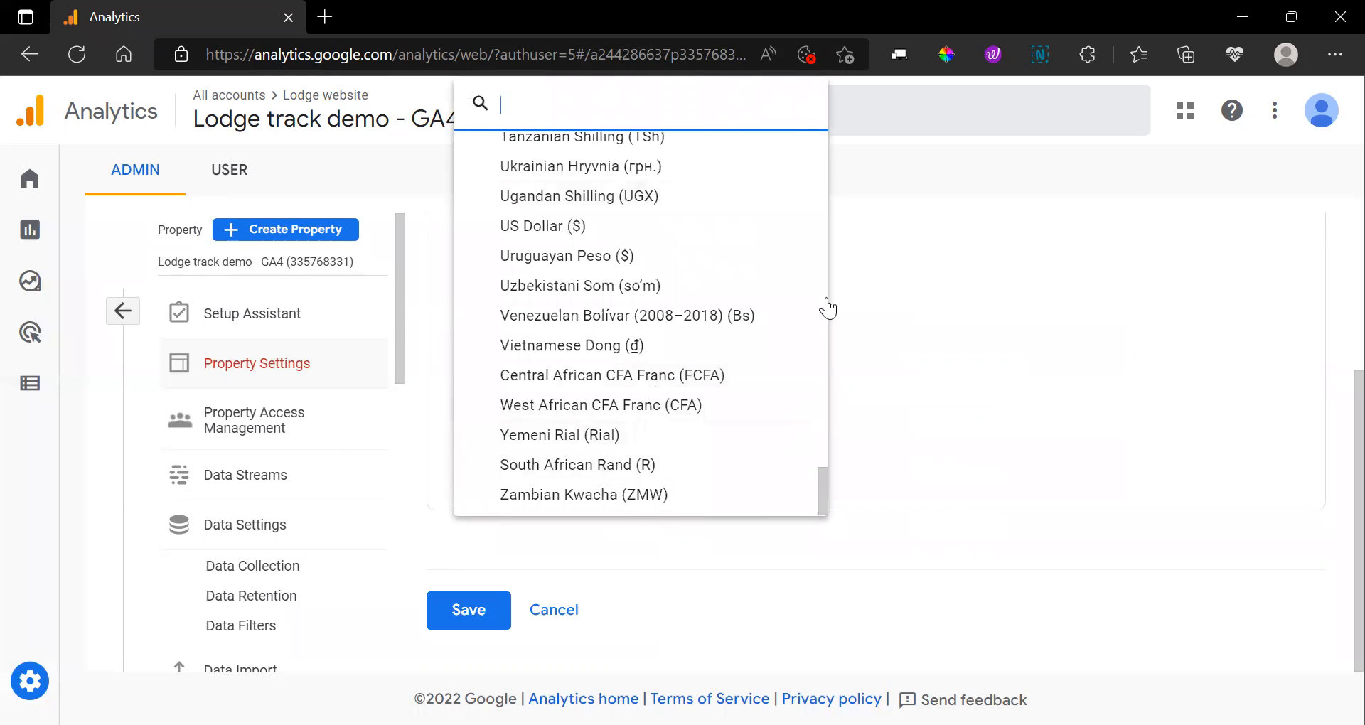
{"action": "left_click", "coordinate": [1052, 328]}
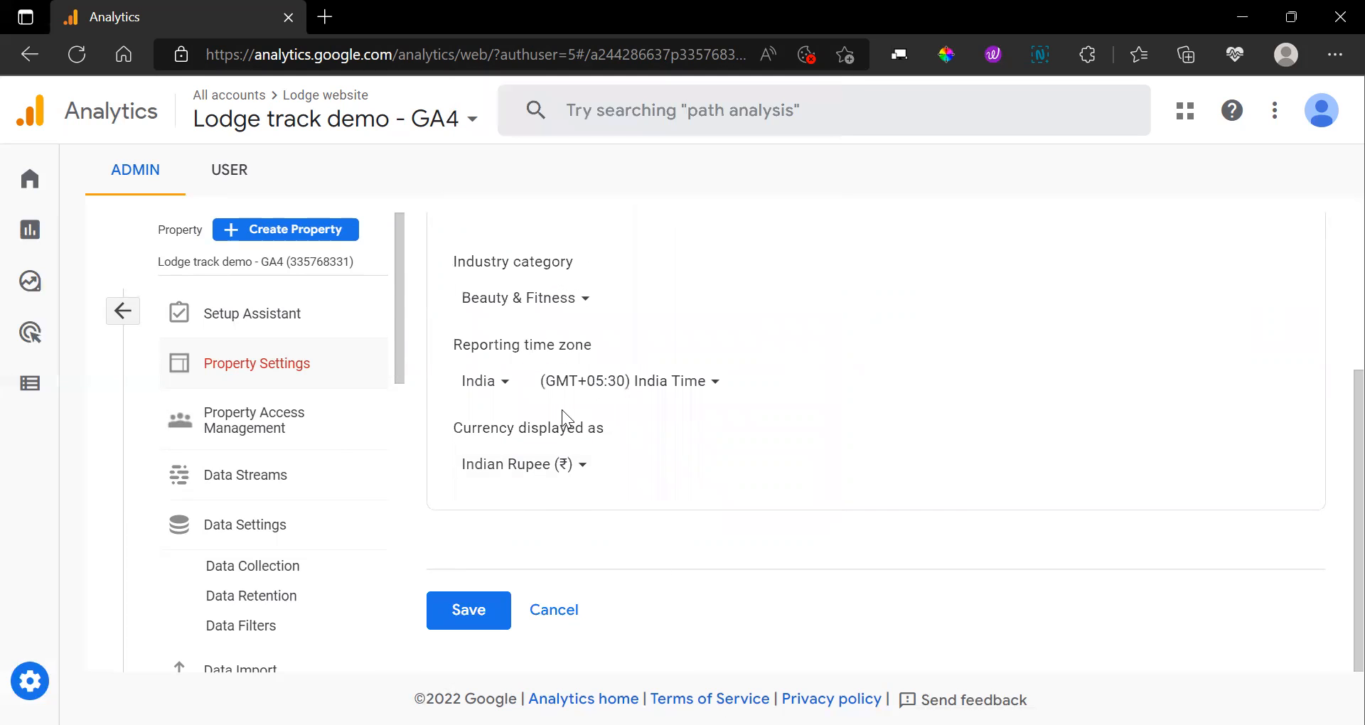
{"action": "scroll", "coordinate": [658, 364], "scroll_direction": "up", "scroll_amount": 3}
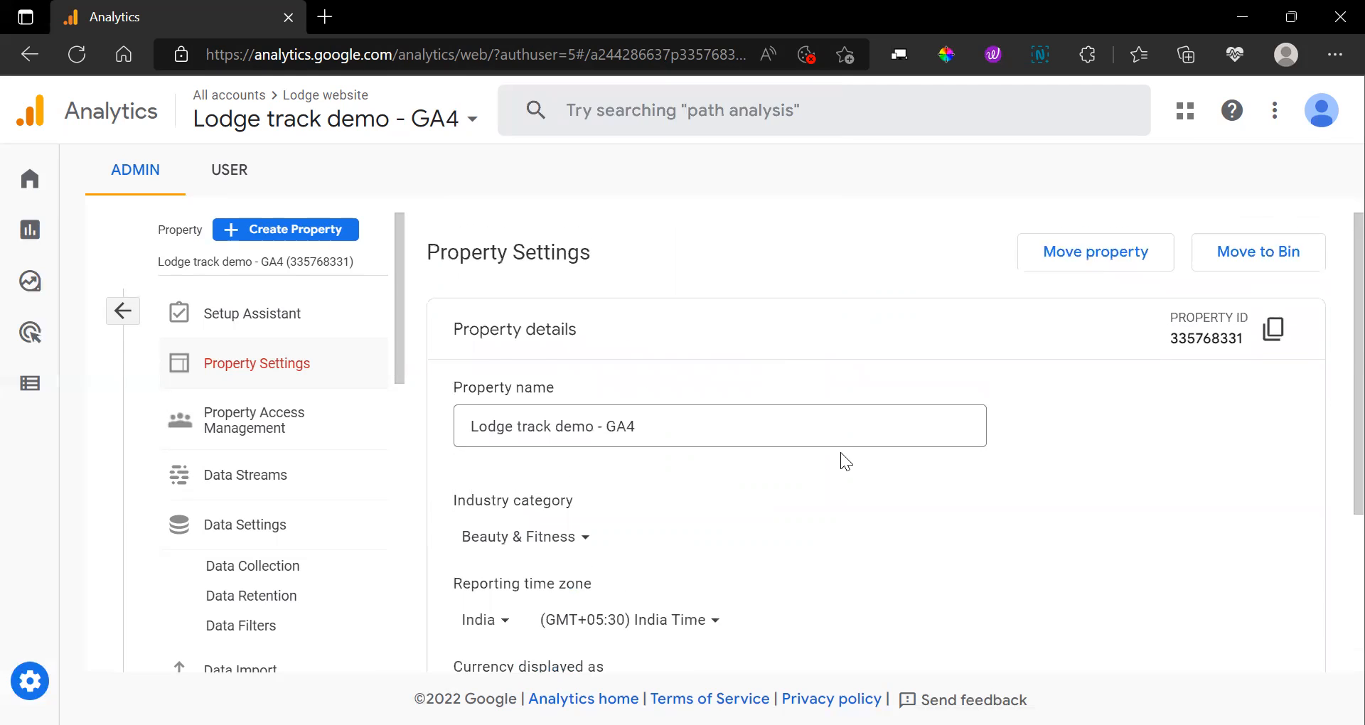
{"action": "scroll", "coordinate": [840, 460], "scroll_direction": "down", "scroll_amount": 3}
{"action": "scroll", "coordinate": [793, 407], "scroll_direction": "up", "scroll_amount": 2}
{"action": "scroll", "coordinate": [620, 582], "scroll_direction": "down", "scroll_amount": 2}
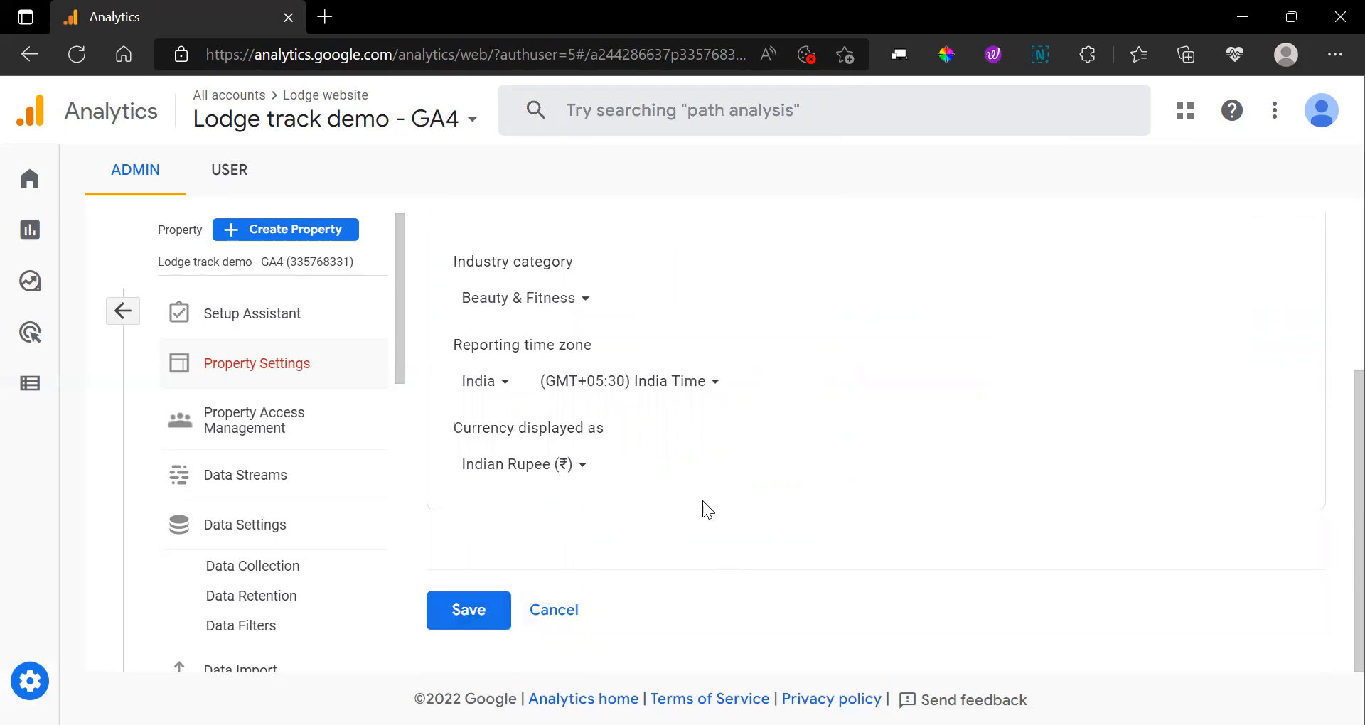
- Open Property Access Management and start adding users, leaving the email addresses field empty
{"action": "left_click", "coordinate": [337, 431]}
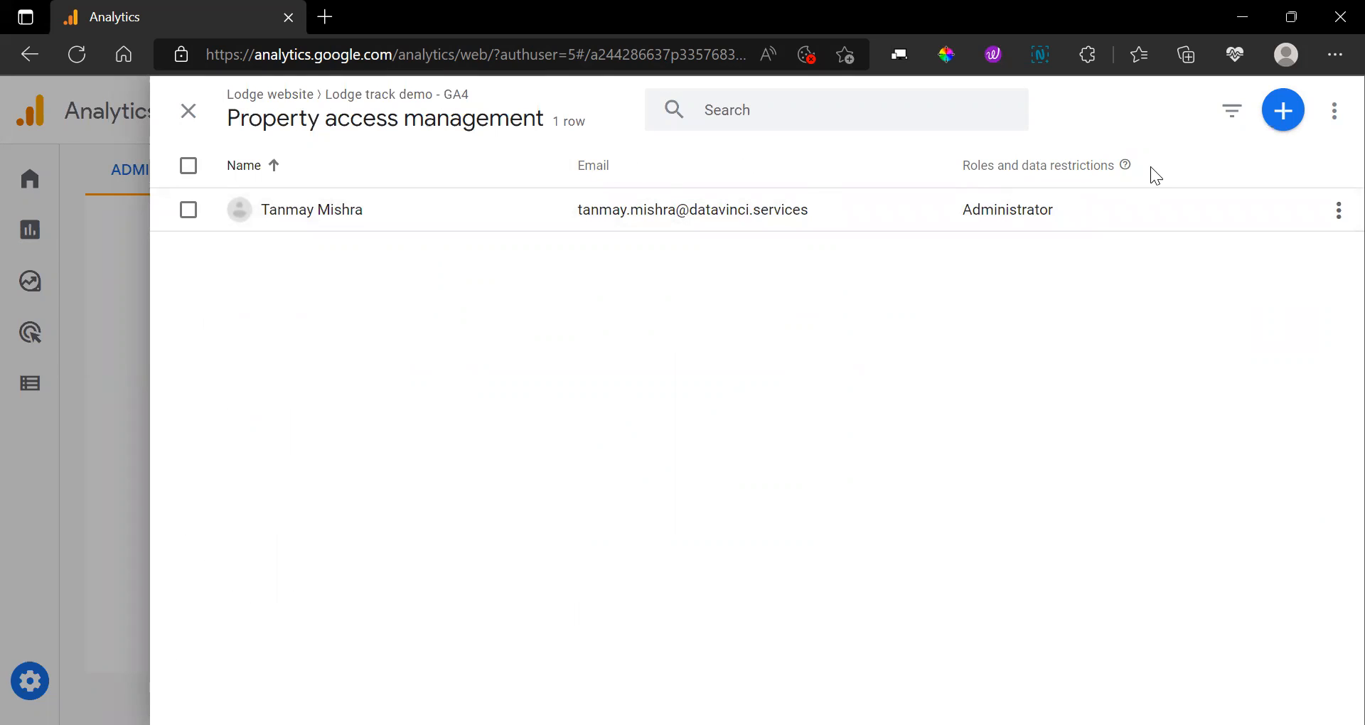
{"action": "left_click", "coordinate": [1284, 116]}
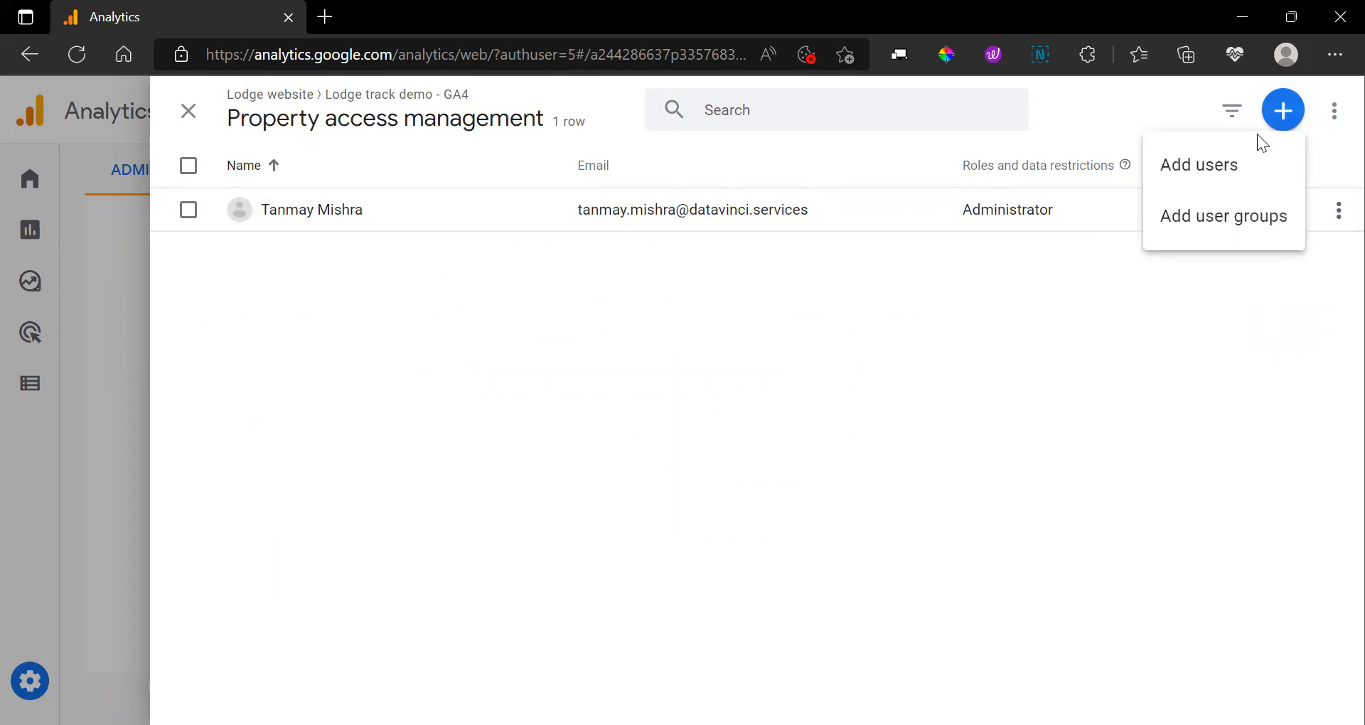
{"action": "left_click", "coordinate": [1235, 173]}
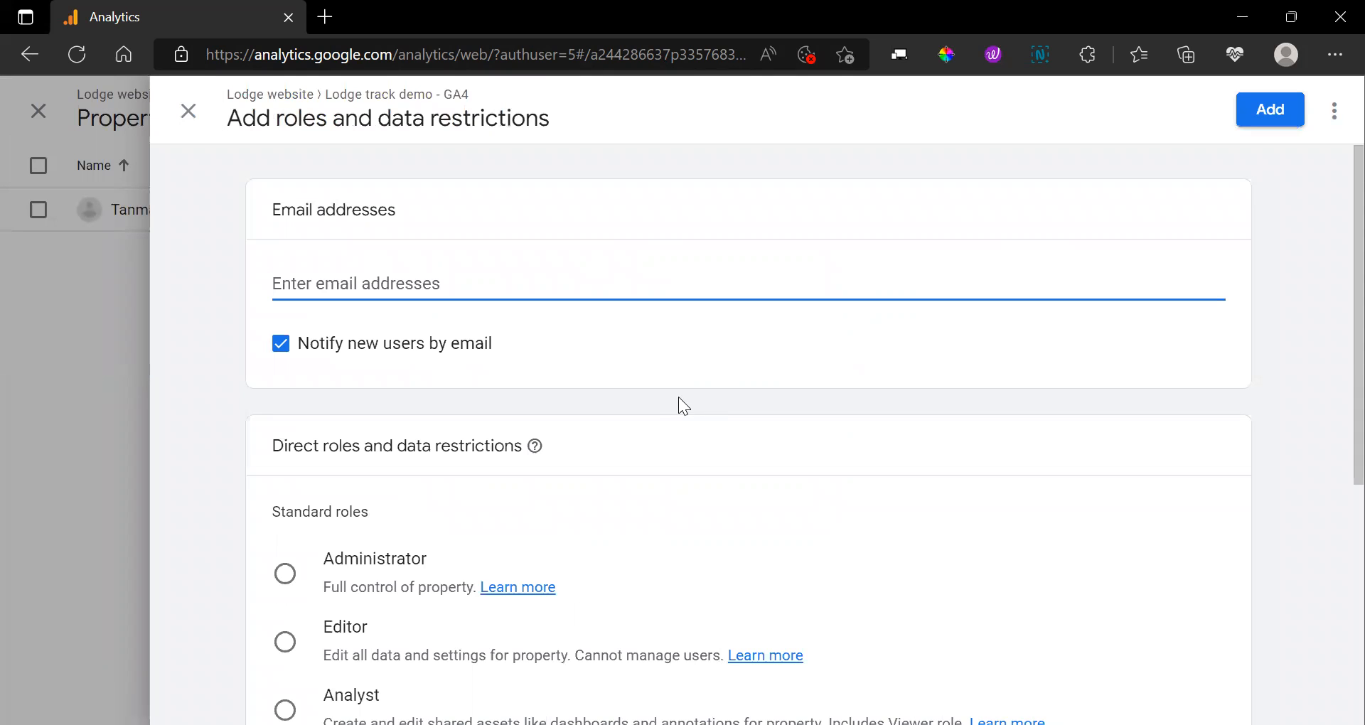
{"action": "scroll", "coordinate": [552, 445], "scroll_direction": "down", "scroll_amount": 2}
{"action": "scroll", "coordinate": [476, 363], "scroll_direction": "up", "scroll_amount": 2}
{"action": "left_click", "coordinate": [374, 283]}
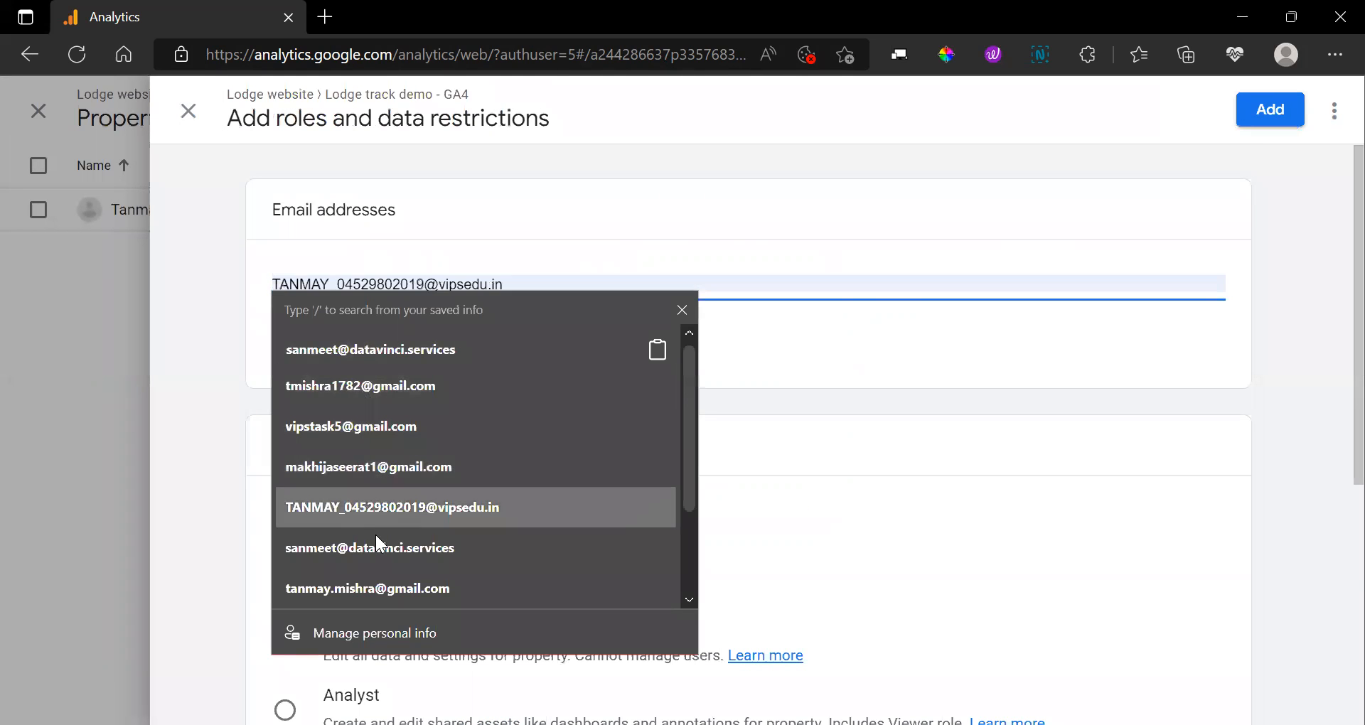
{"action": "left_click", "coordinate": [205, 411]}
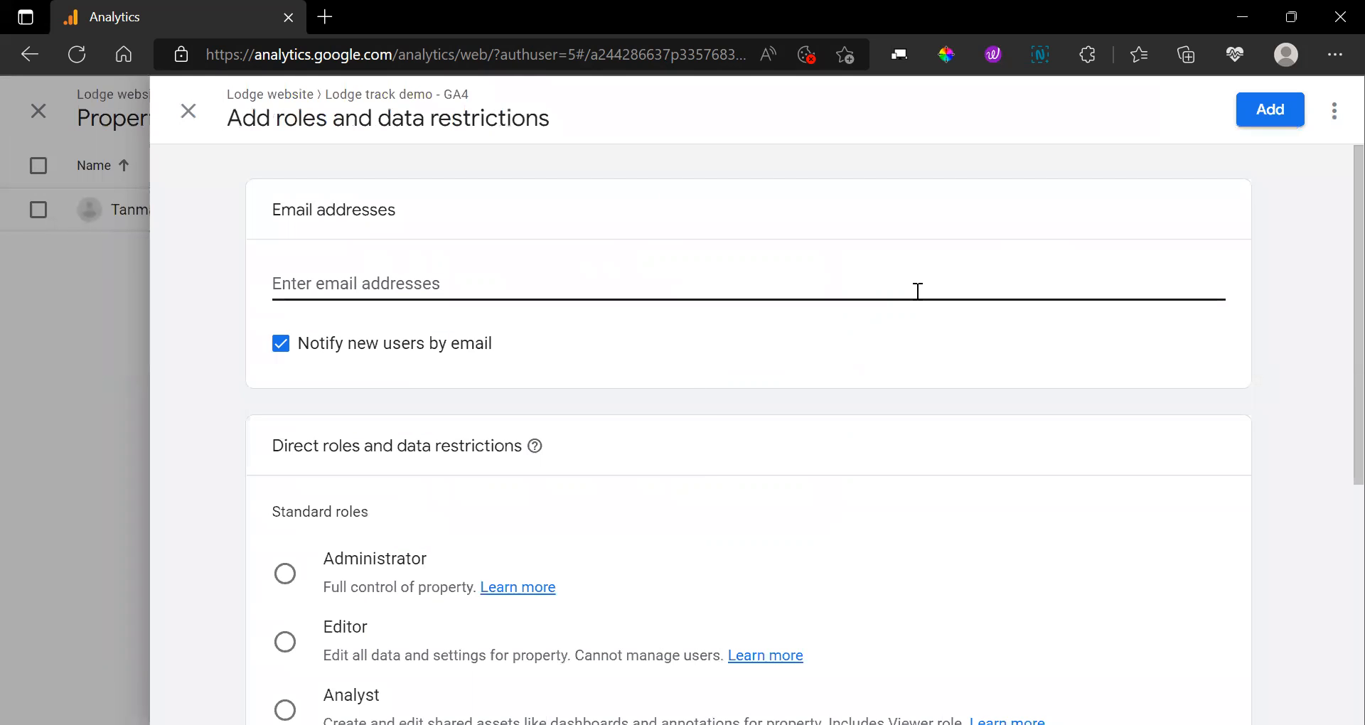
- Examine the email notification option, the standard roles and the data restrictions available for new users
{"action": "scroll", "coordinate": [671, 323], "scroll_direction": "down", "scroll_amount": 2}
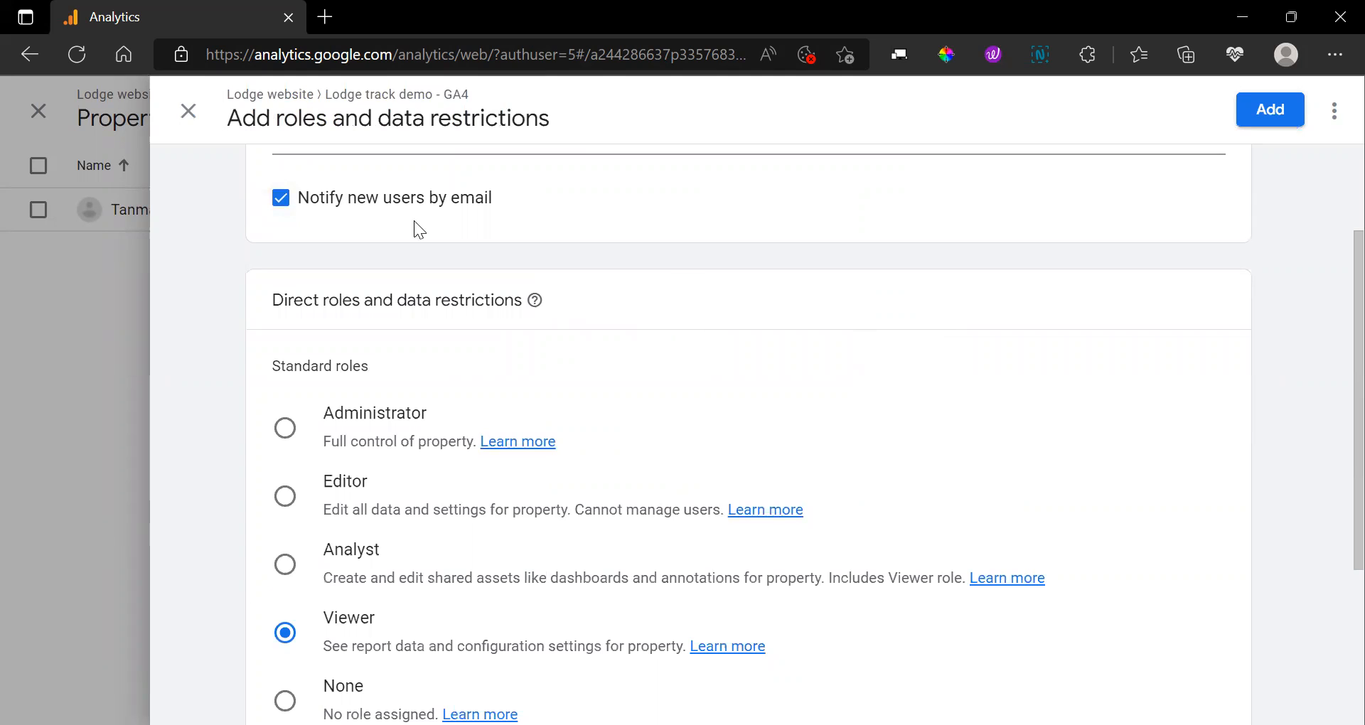
{"action": "scroll", "coordinate": [530, 236], "scroll_direction": "up", "scroll_amount": 2}
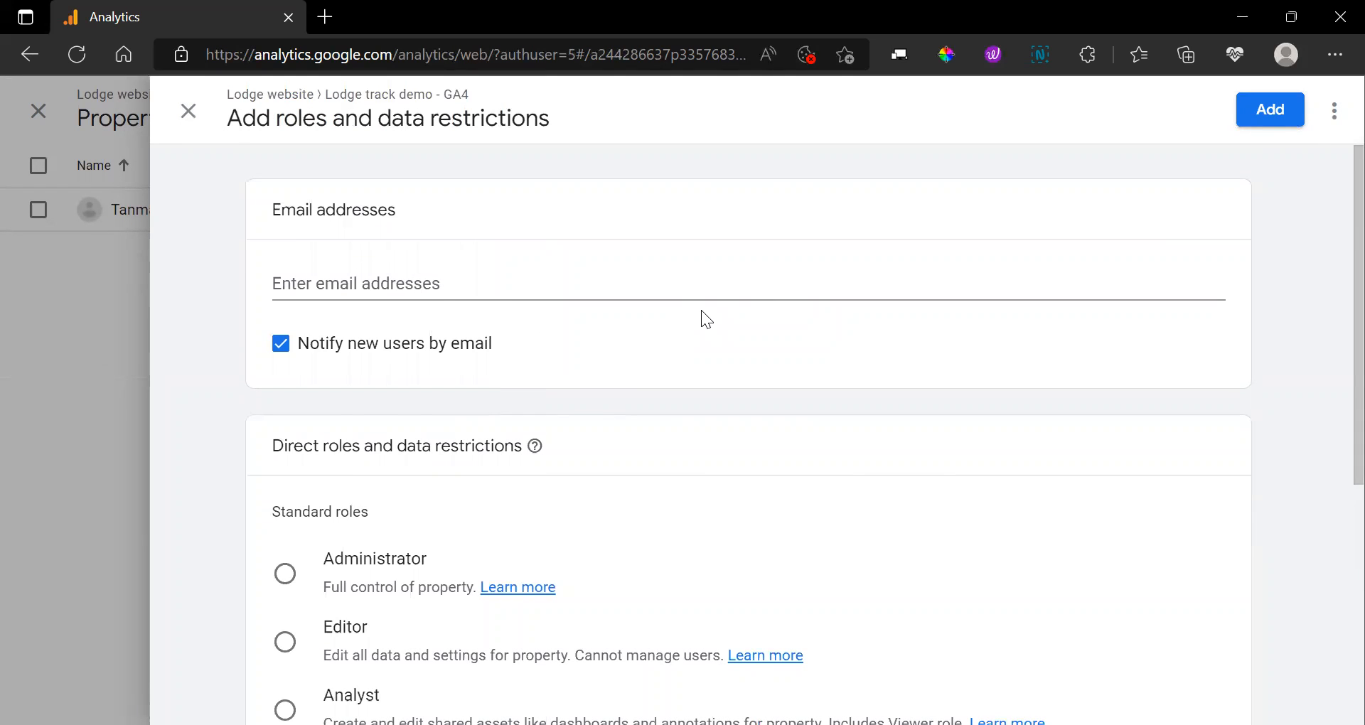
{"action": "scroll", "coordinate": [704, 313], "scroll_direction": "down", "scroll_amount": 4}
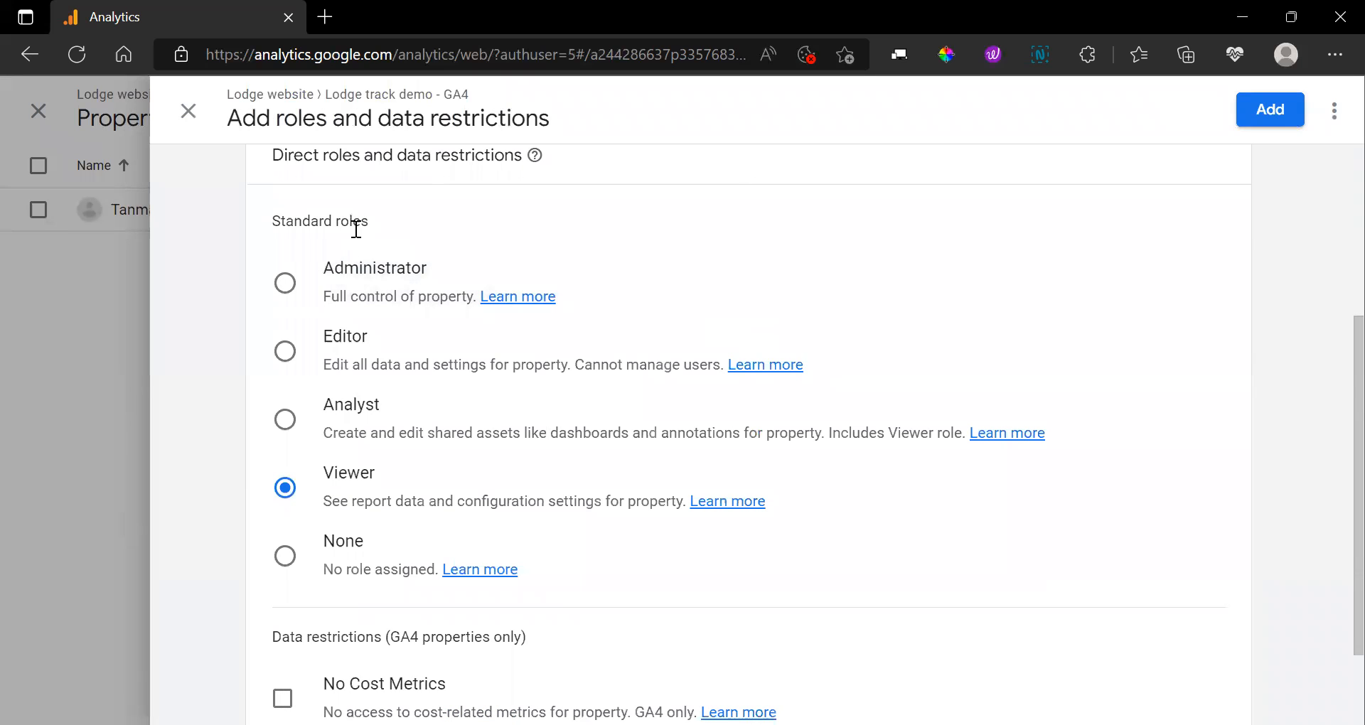
{"action": "scroll", "coordinate": [621, 356], "scroll_direction": "up", "scroll_amount": 4}
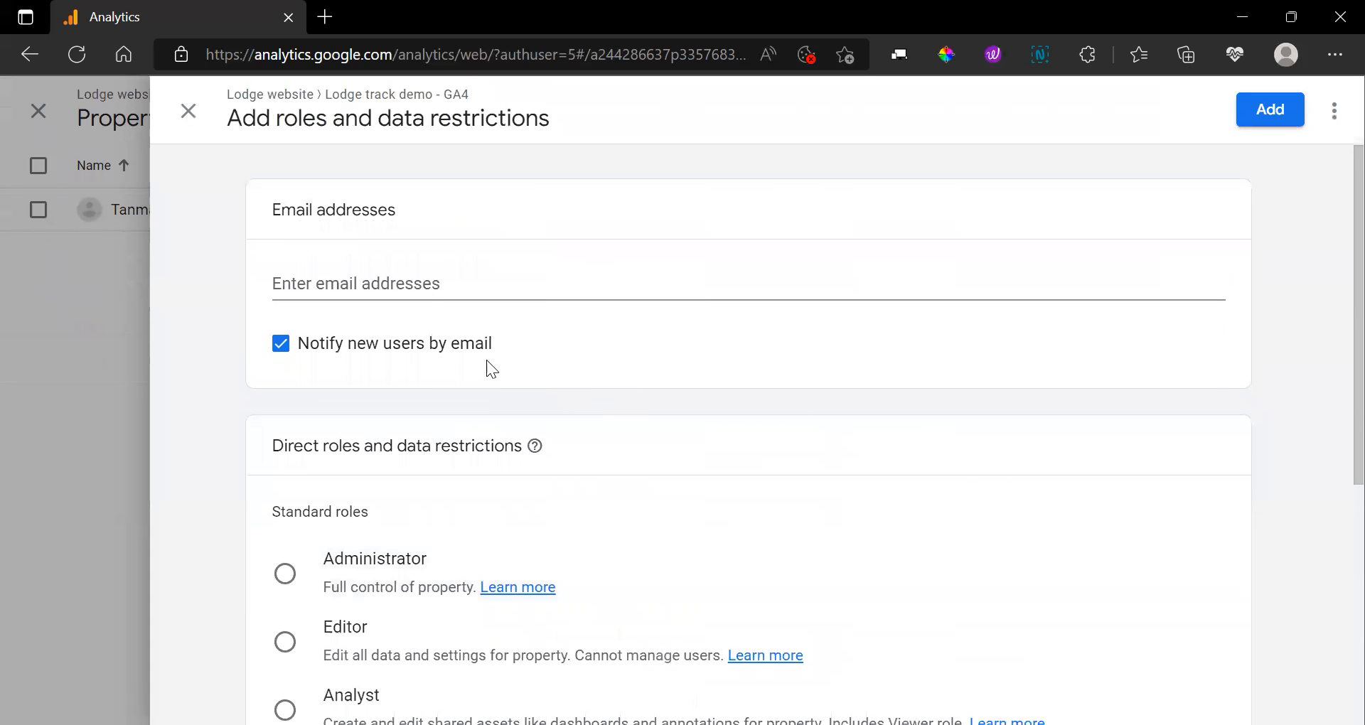
{"action": "scroll", "coordinate": [446, 293], "scroll_direction": "down", "scroll_amount": 4}
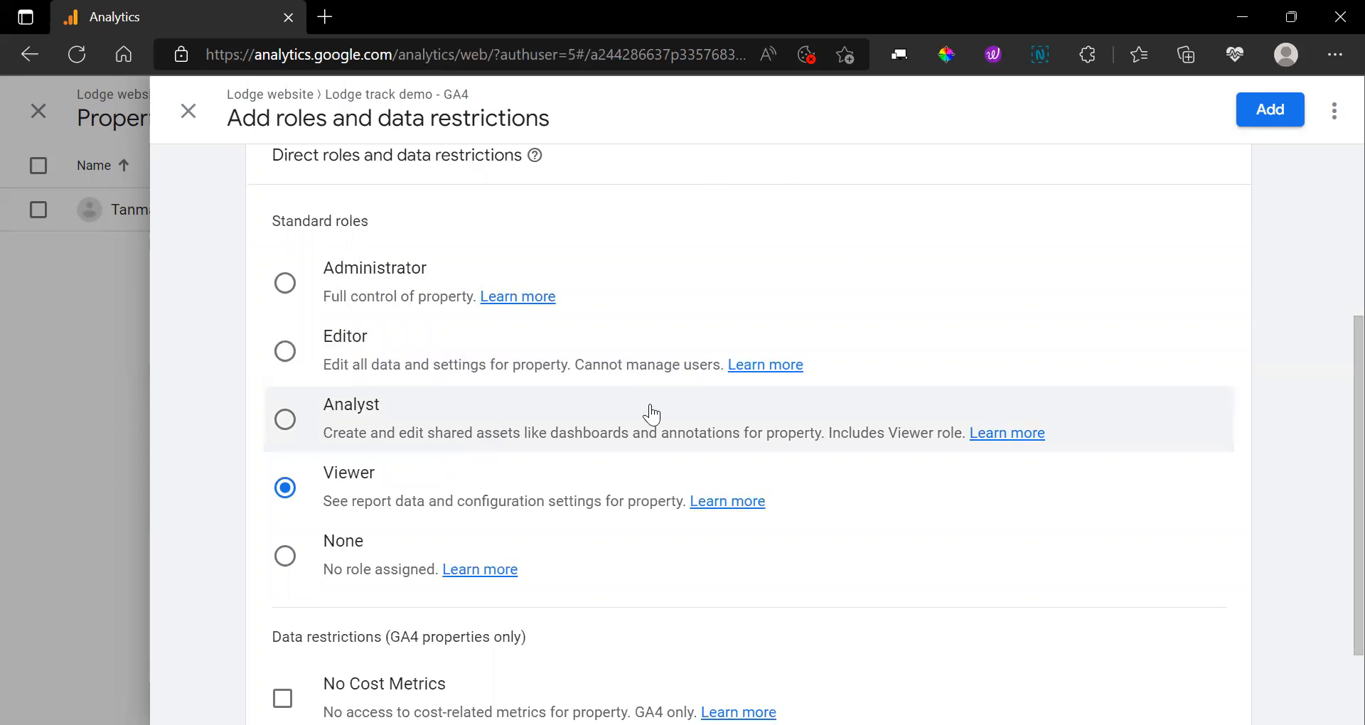
{"action": "scroll", "coordinate": [661, 421], "scroll_direction": "down", "scroll_amount": 1}
{"action": "scroll", "coordinate": [670, 421], "scroll_direction": "up", "scroll_amount": 2}
{"action": "scroll", "coordinate": [669, 422], "scroll_direction": "down", "scroll_amount": 2}
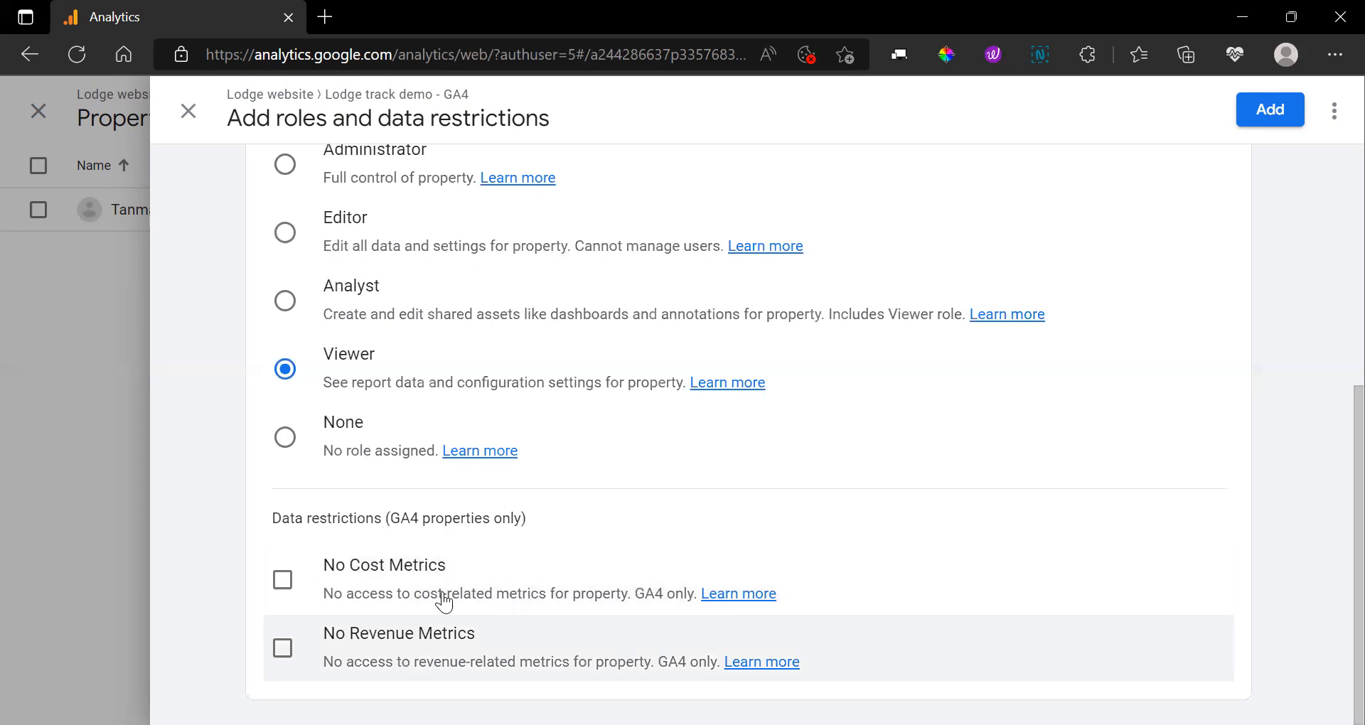
- Enable the No Cost Metrics data restriction for the new users
{"action": "left_click", "coordinate": [283, 582]}
{"action": "left_click", "coordinate": [277, 587]}
{"action": "left_click", "coordinate": [279, 588]}
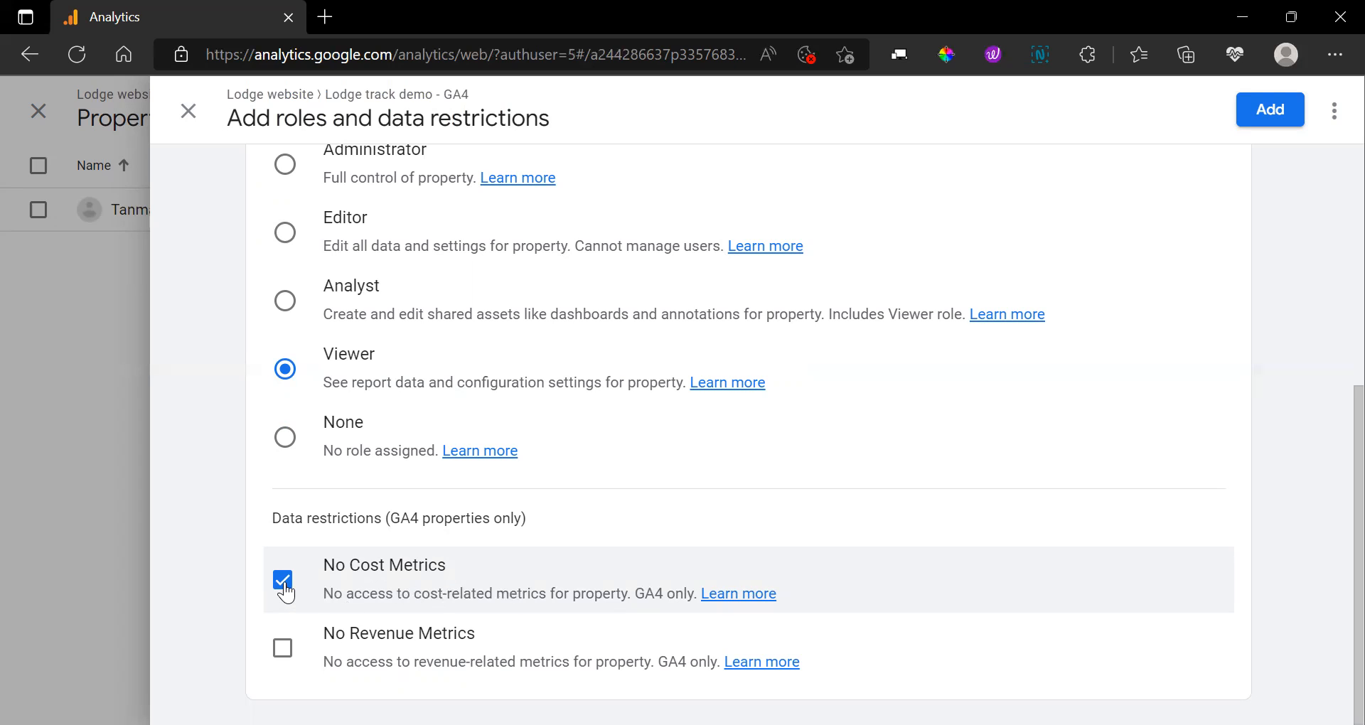
{"action": "scroll", "coordinate": [512, 459], "scroll_direction": "up", "scroll_amount": 5}
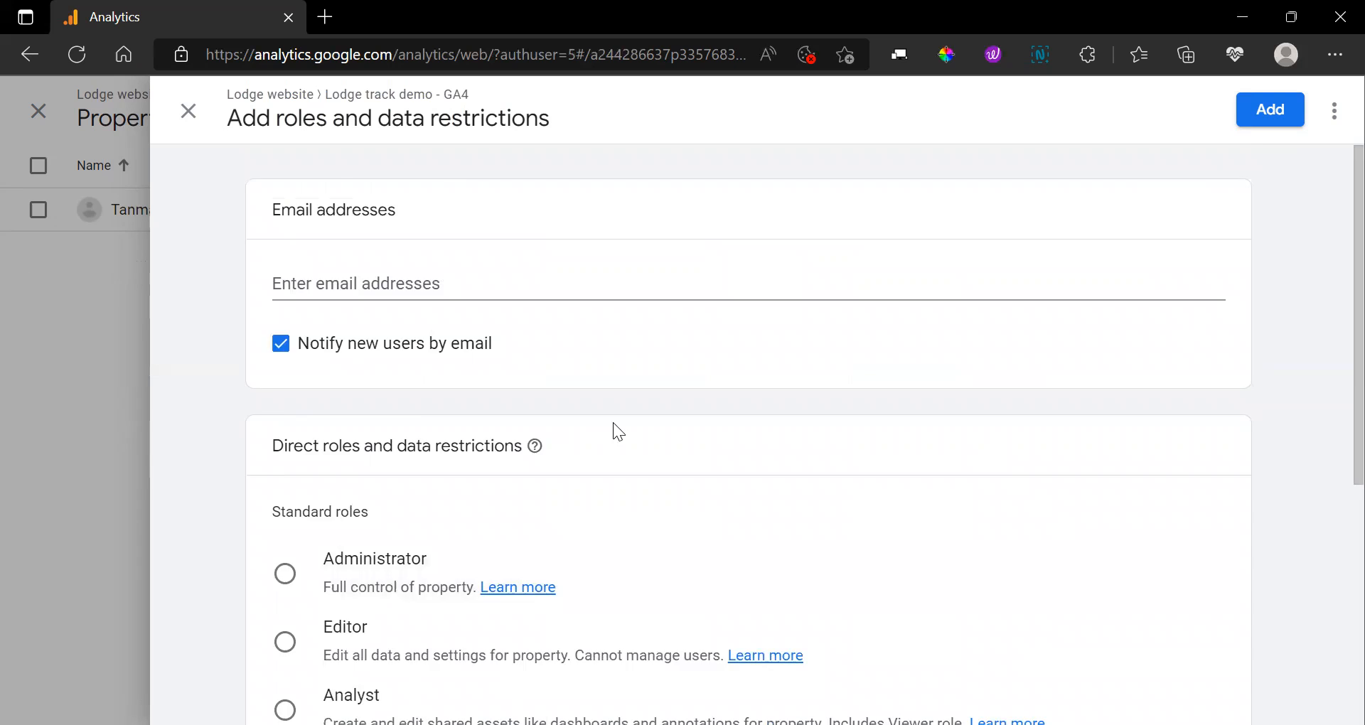
{"action": "scroll", "coordinate": [622, 430], "scroll_direction": "down", "scroll_amount": 5}
{"action": "left_click", "coordinate": [187, 111]}
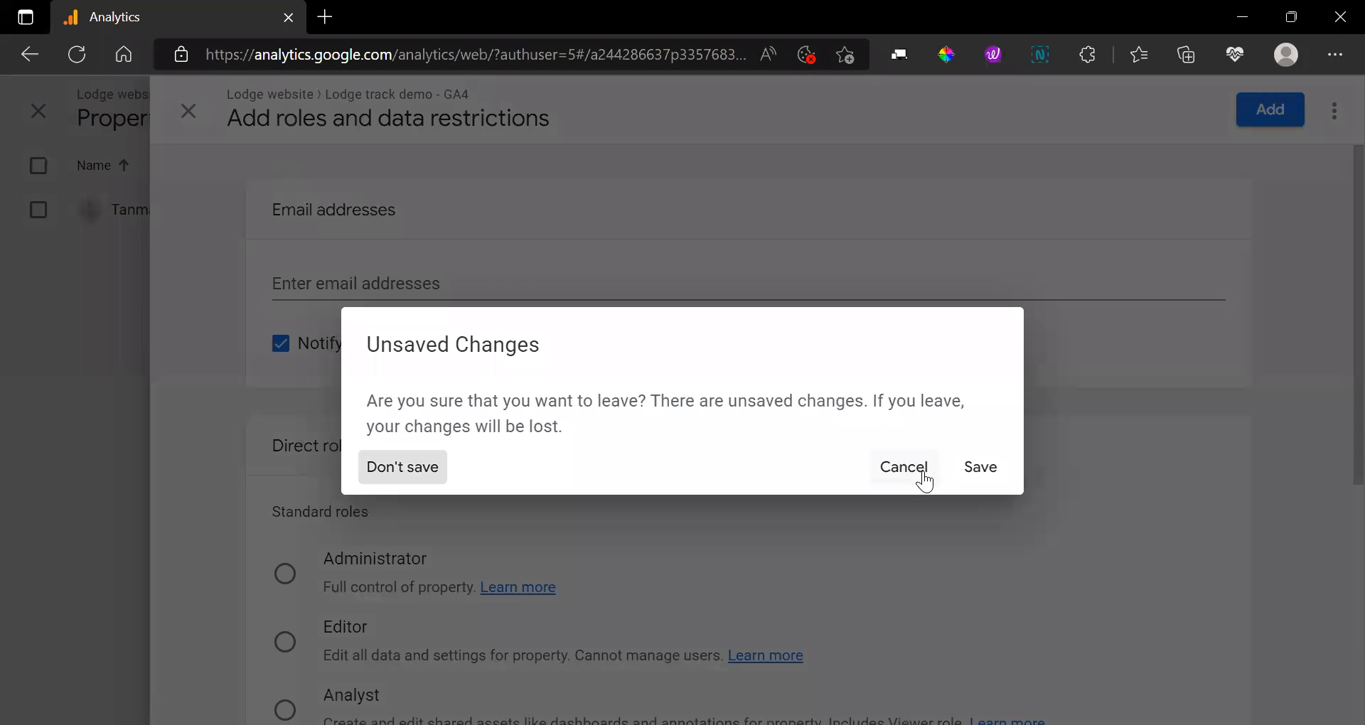
{"action": "left_click", "coordinate": [917, 471]}
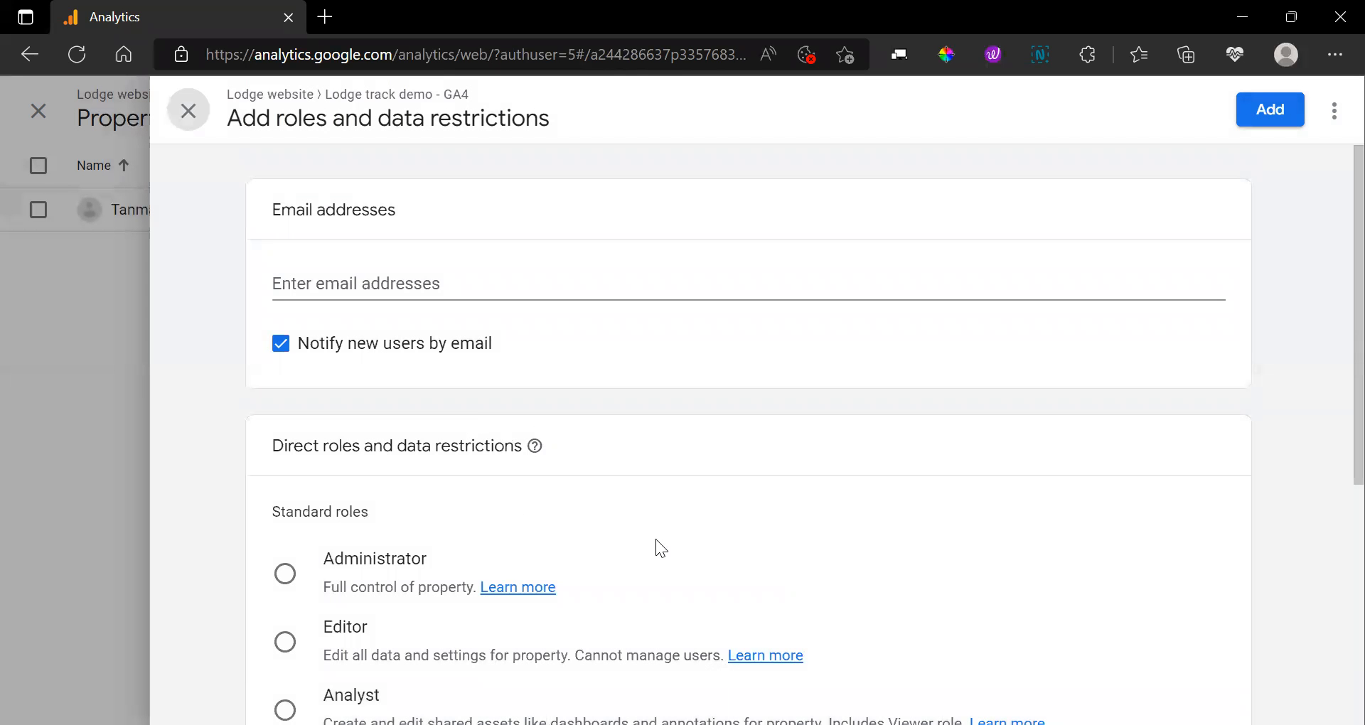
- Discard the unsaved new-user roles and restrictions, and close Property Access Management
{"action": "left_click", "coordinate": [189, 112]}
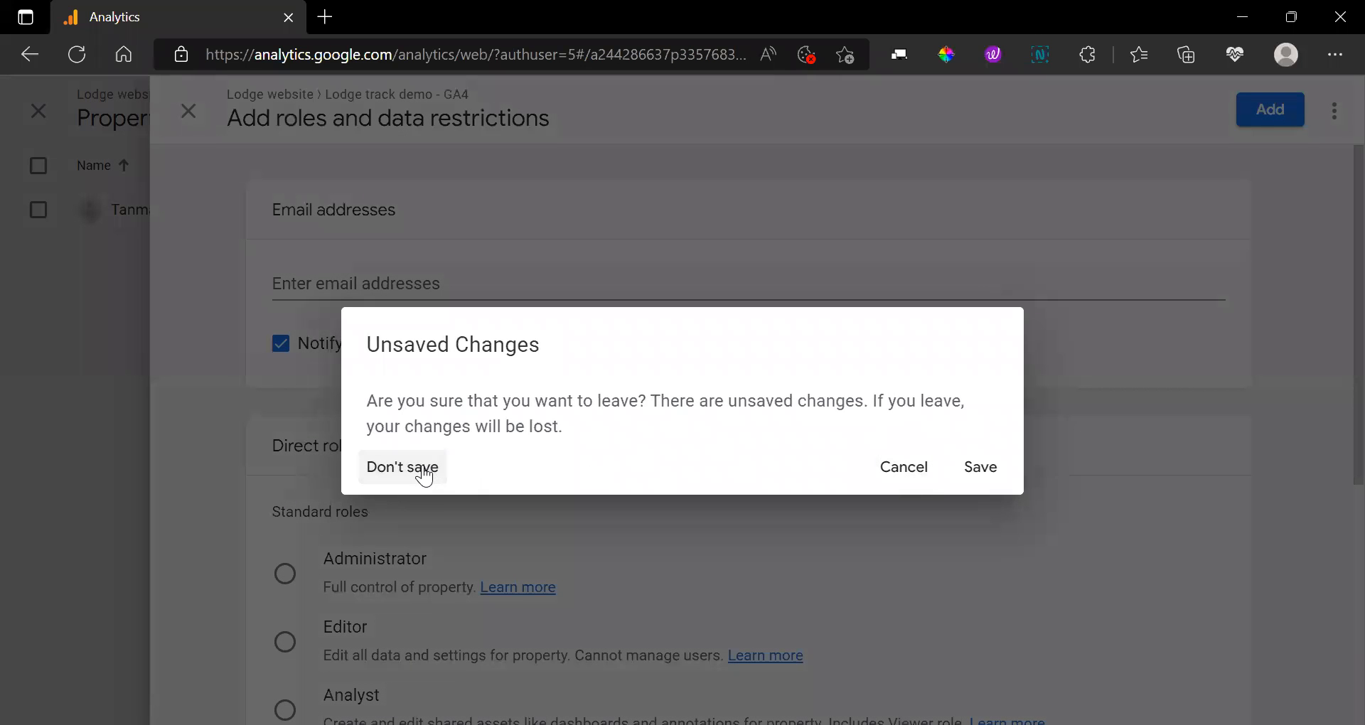
{"action": "left_click", "coordinate": [402, 467]}
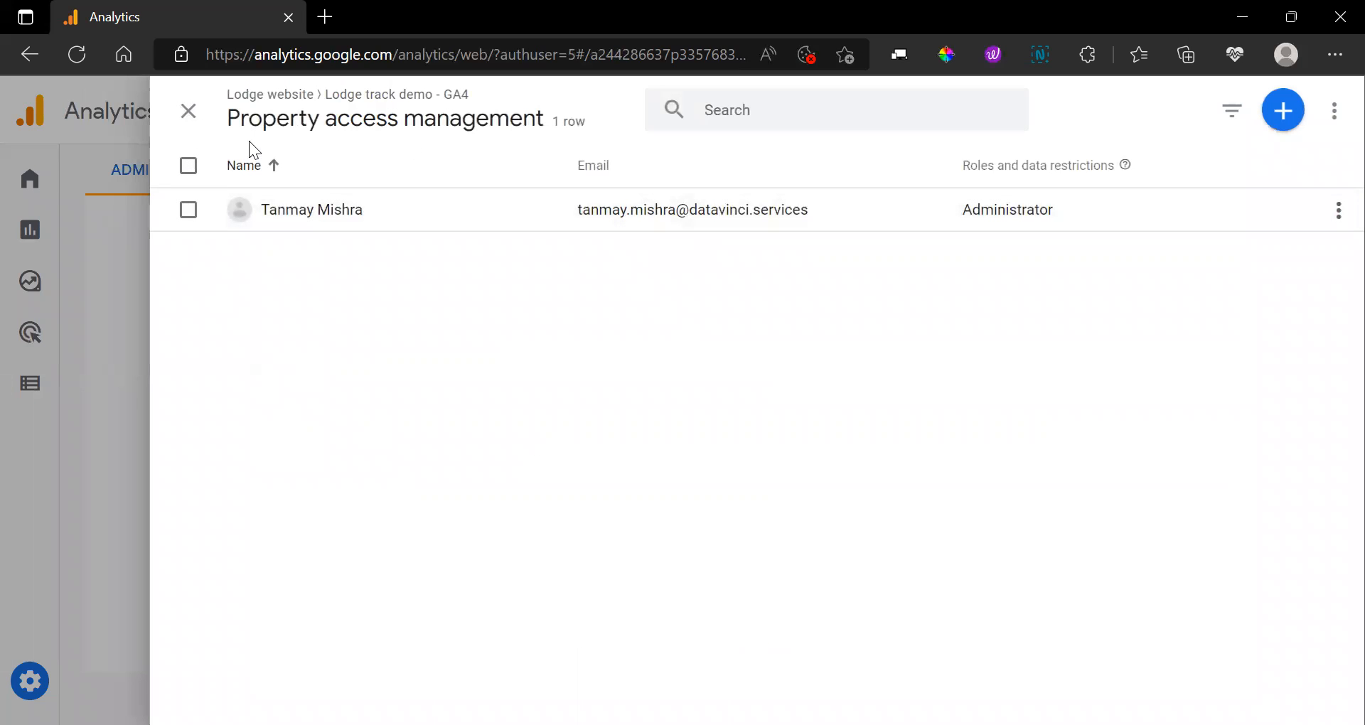
{"action": "left_click", "coordinate": [189, 112]}
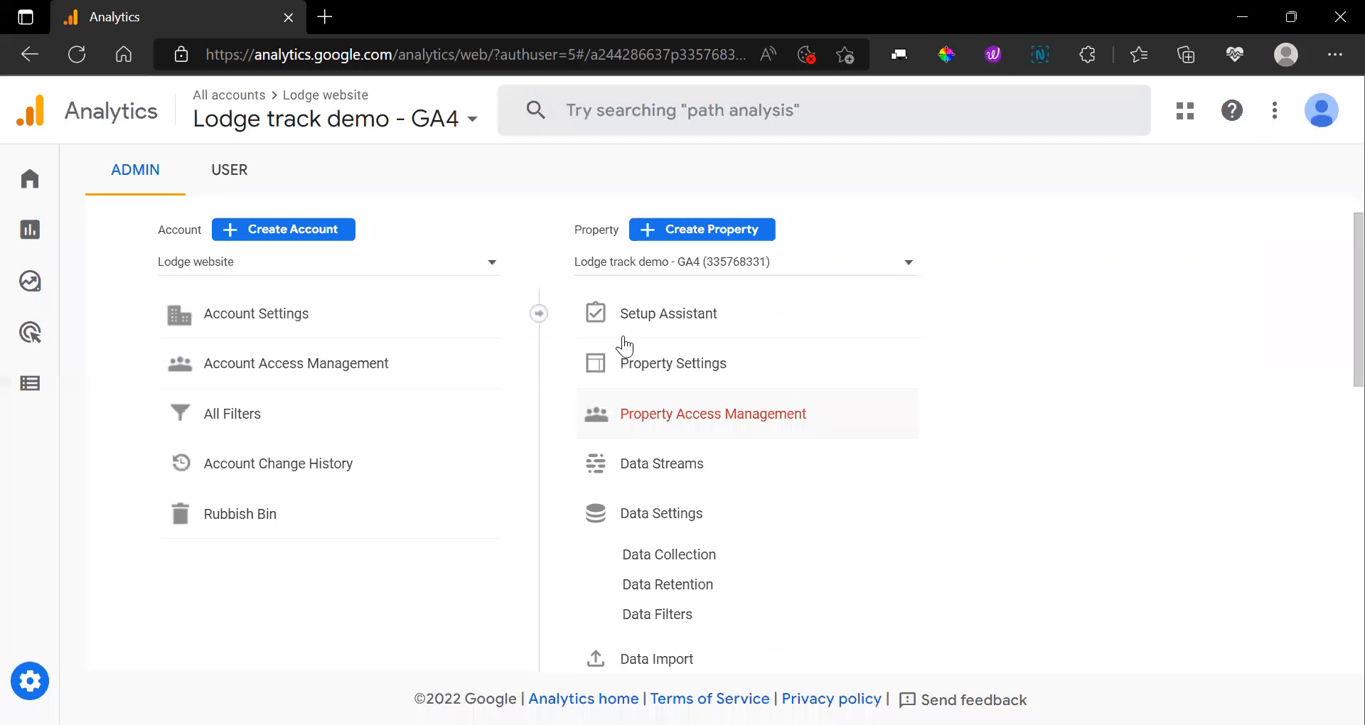
- Open the property's data streams, filter them to Web, and open the details of the enchanting-dolphin-019d1b.netlify.app stream
{"action": "scroll", "coordinate": [718, 470], "scroll_direction": "down", "scroll_amount": 2}
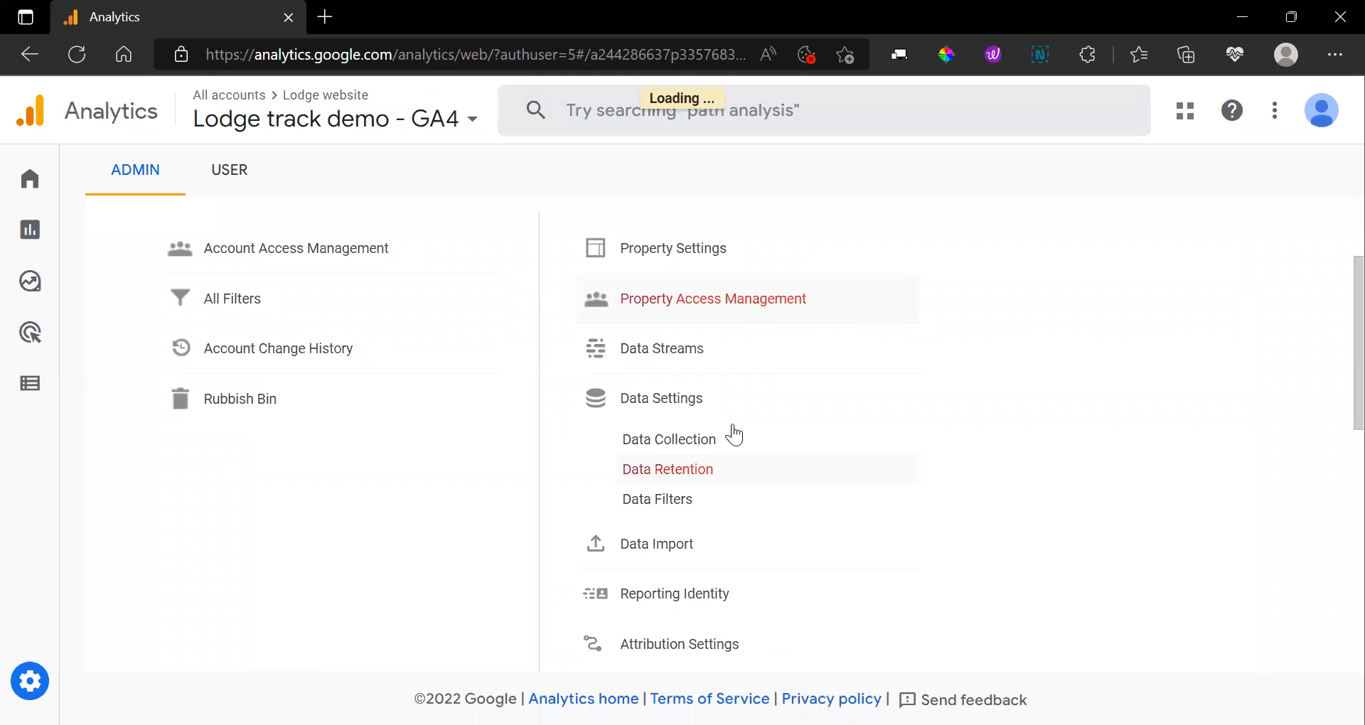
{"action": "left_click", "coordinate": [686, 350]}
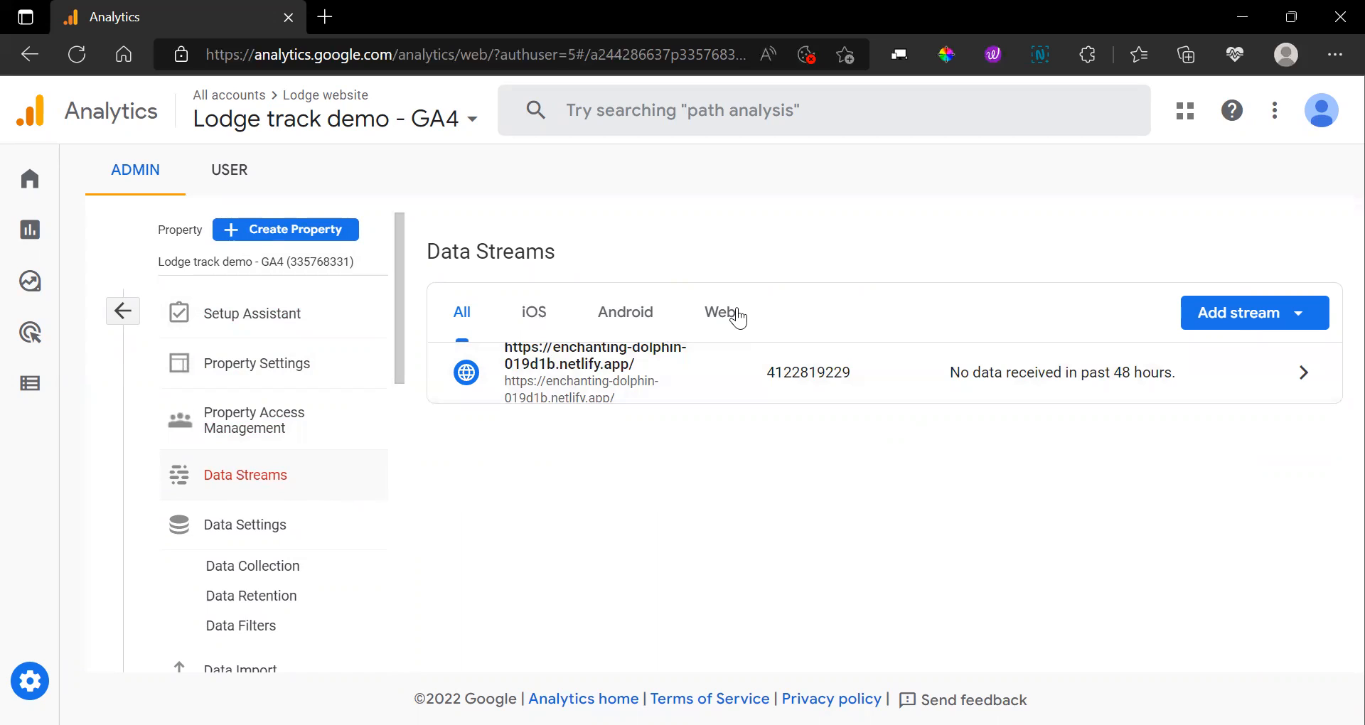
{"action": "left_click", "coordinate": [719, 323]}
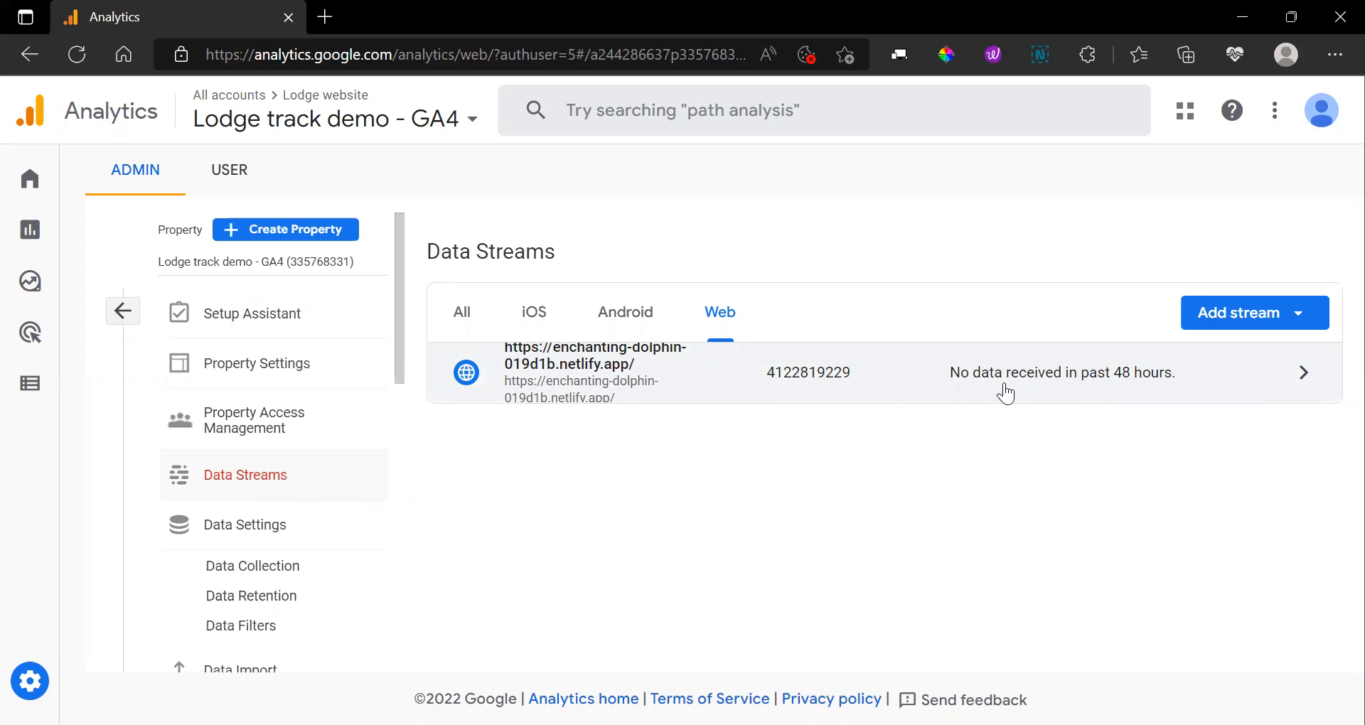
{"action": "left_click", "coordinate": [1172, 373]}
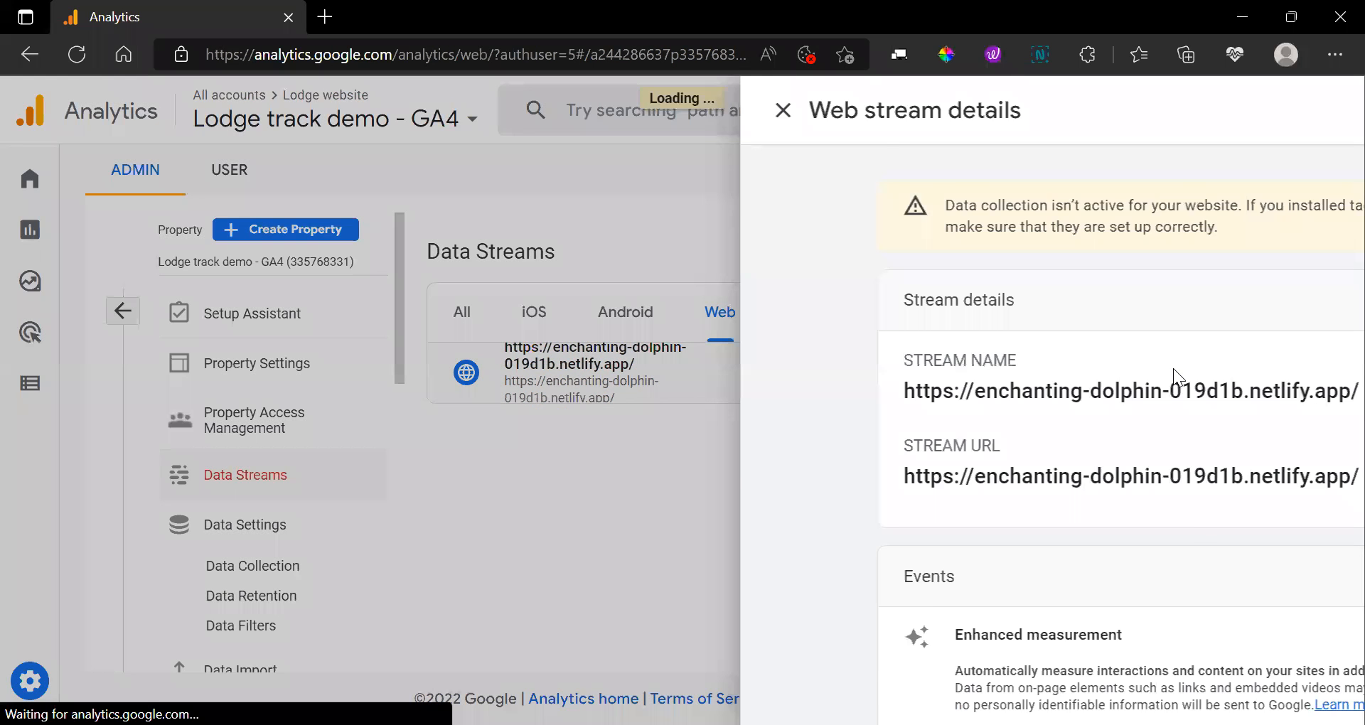
- Examine the web stream's name, URL, stream ID and measurement ID, along with its event options
{"action": "scroll", "coordinate": [1026, 369], "scroll_direction": "down", "scroll_amount": 7}
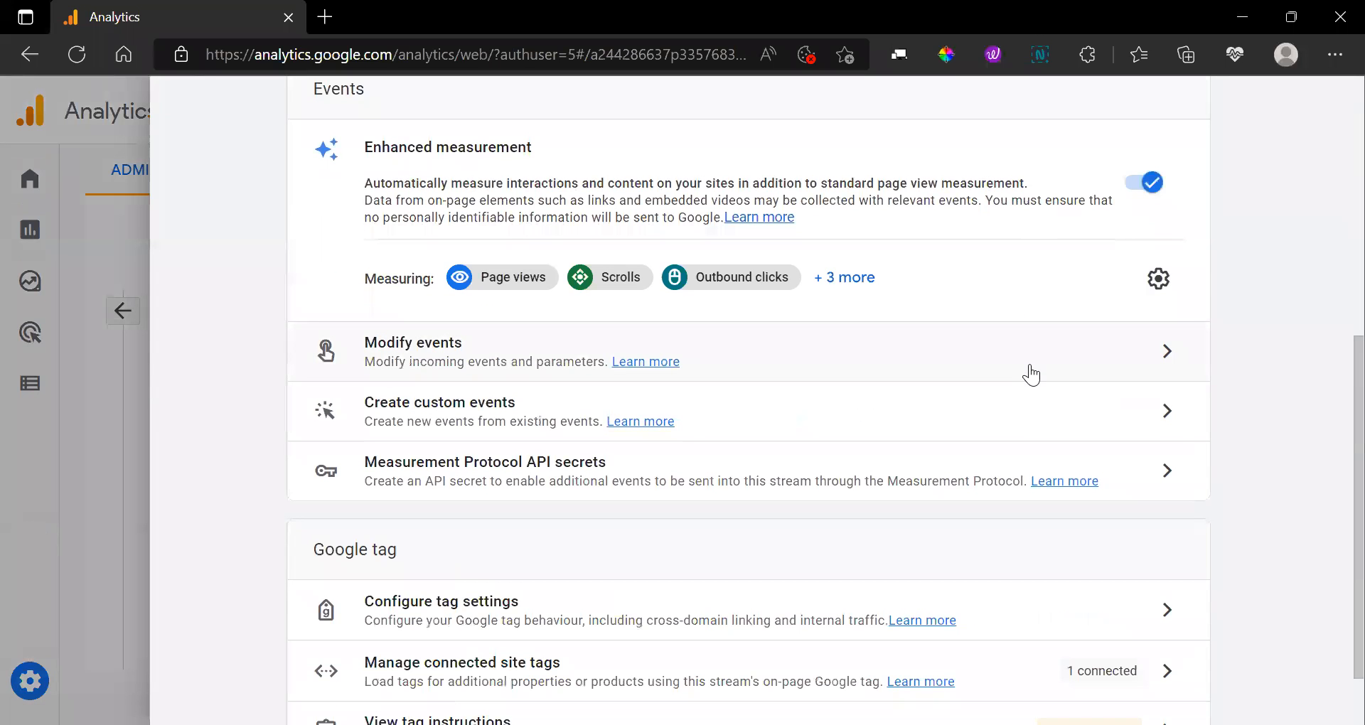
{"action": "scroll", "coordinate": [1031, 375], "scroll_direction": "up", "scroll_amount": 5}
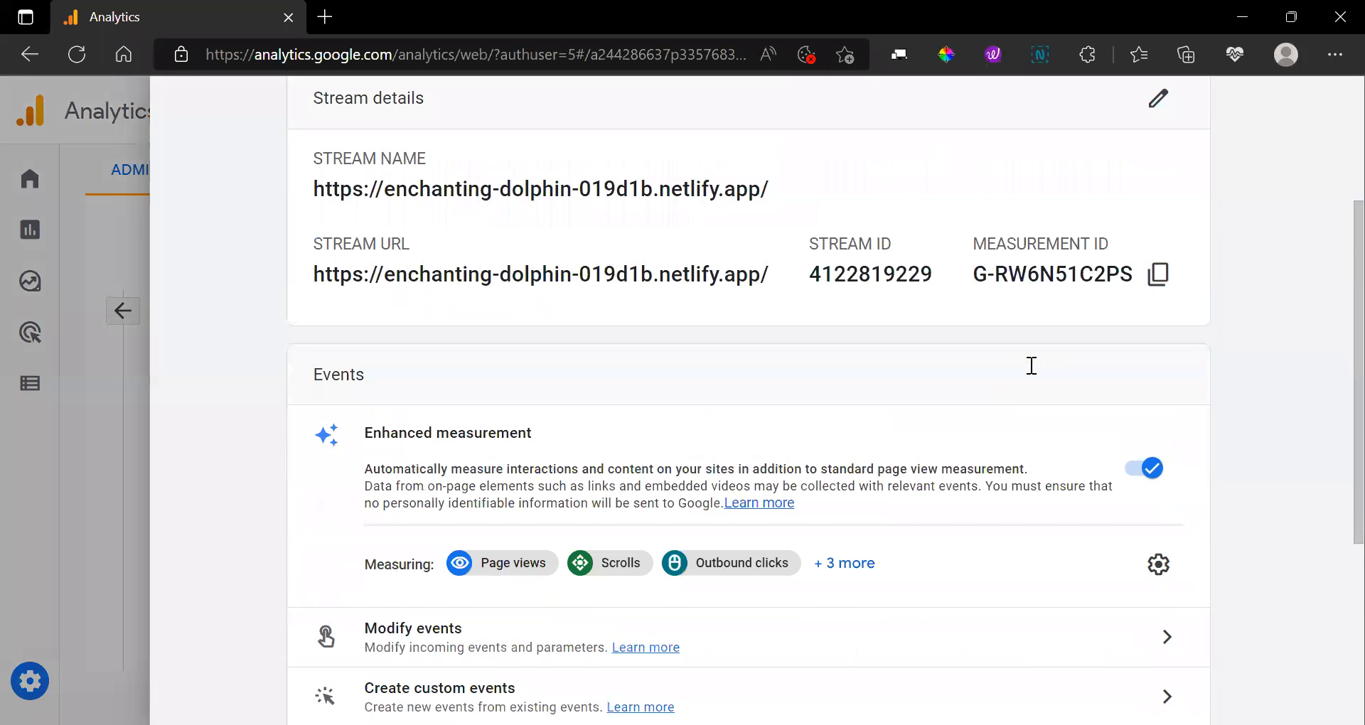
{"action": "scroll", "coordinate": [1030, 373], "scroll_direction": "up", "scroll_amount": 3}
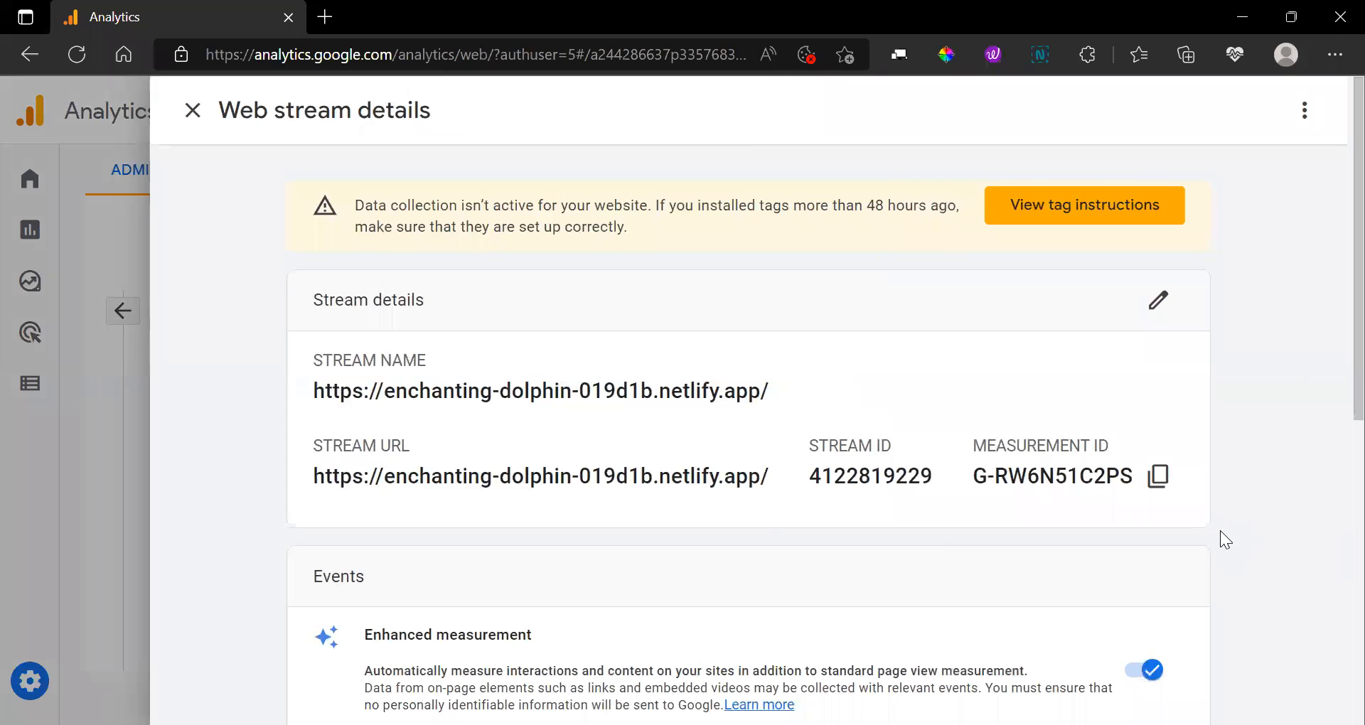
{"action": "scroll", "coordinate": [1003, 502], "scroll_direction": "down", "scroll_amount": 2}
{"action": "scroll", "coordinate": [1003, 502], "scroll_direction": "down", "scroll_amount": 2}
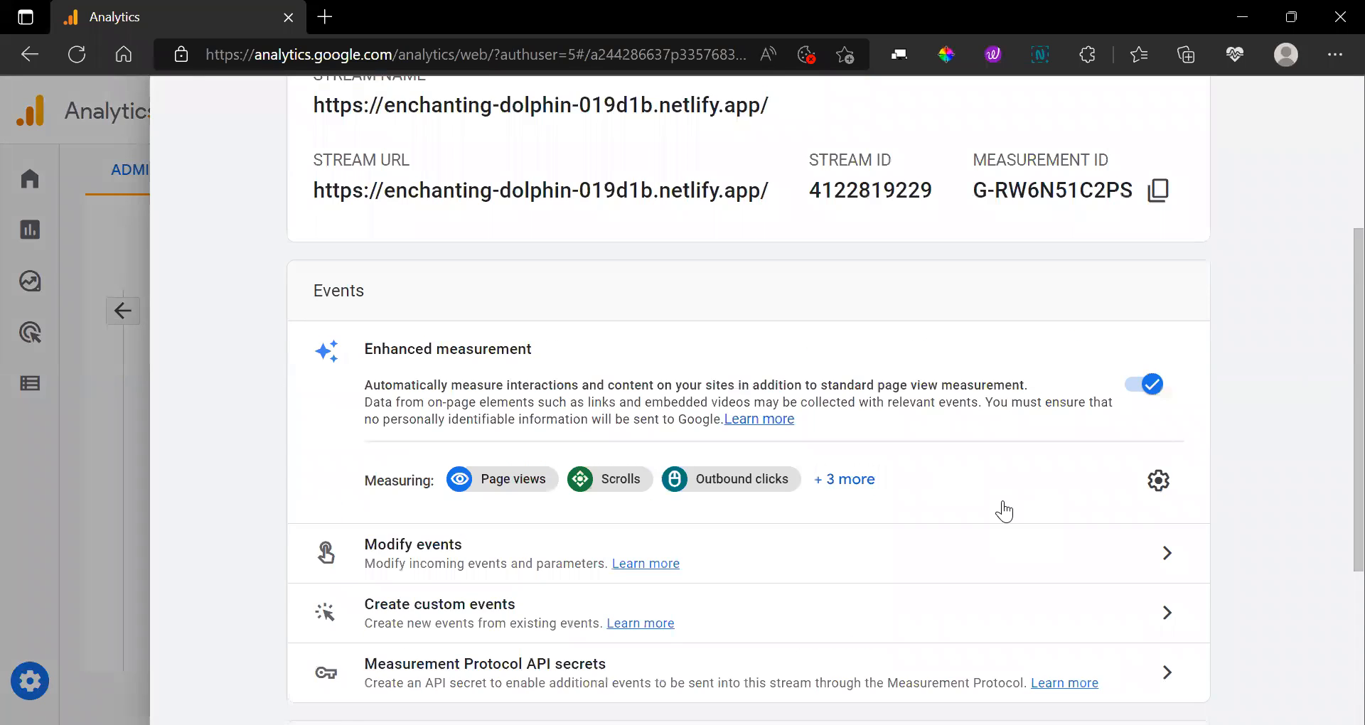
{"action": "scroll", "coordinate": [903, 514], "scroll_direction": "up", "scroll_amount": 4}
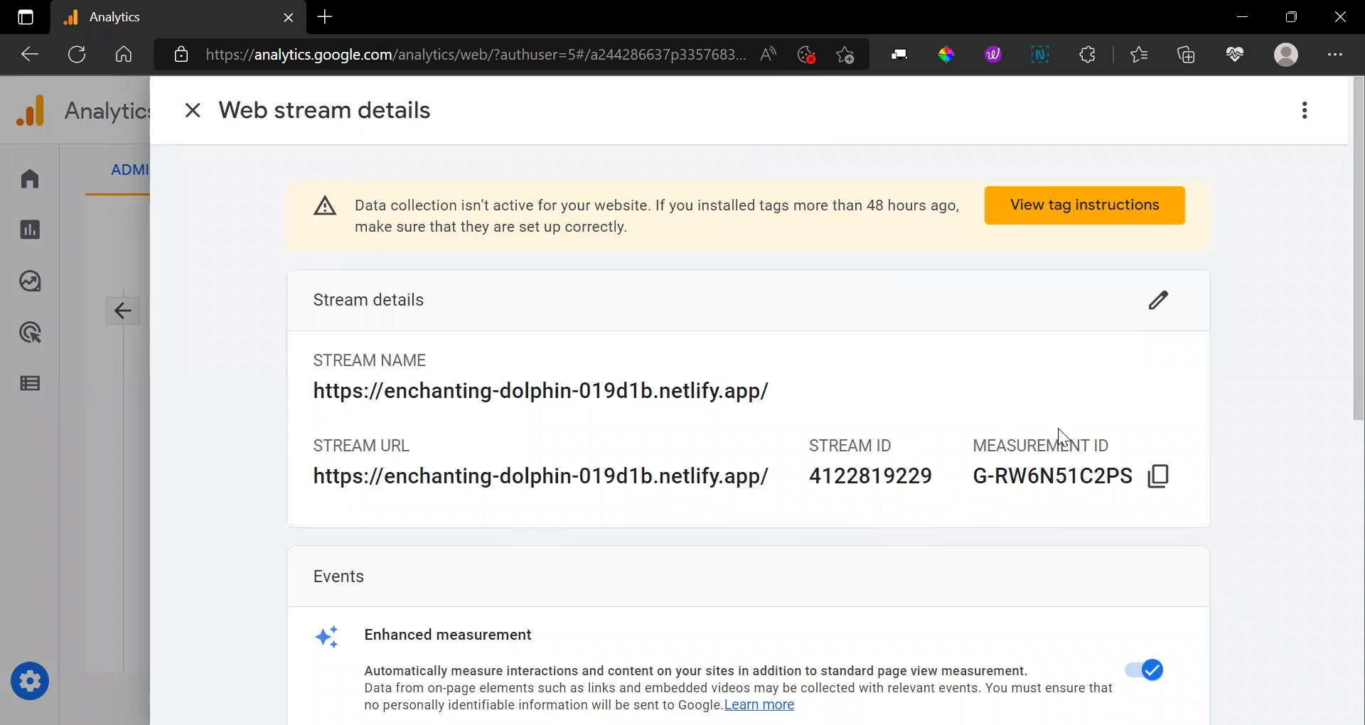
{"action": "scroll", "coordinate": [1058, 430], "scroll_direction": "down", "scroll_amount": 4}
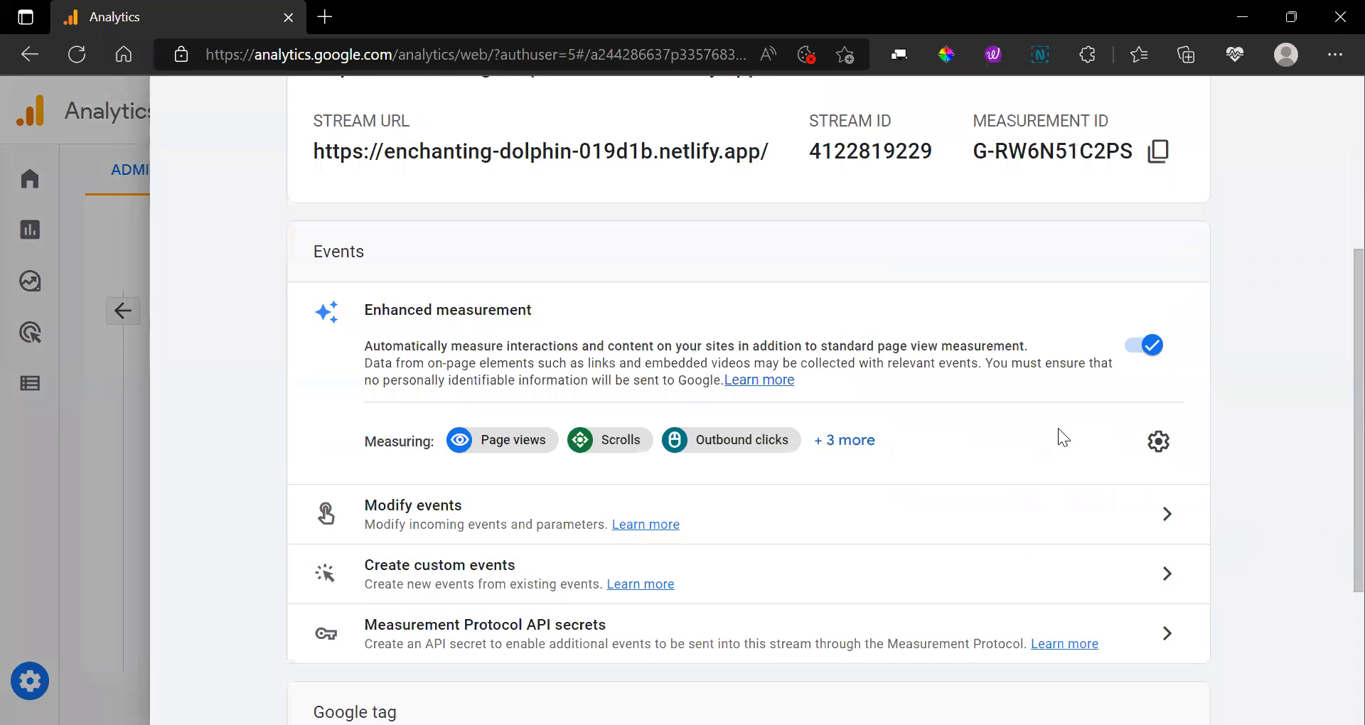
- Expand the full list of enhanced measurement events, and review the event modification and custom event options
{"action": "left_click", "coordinate": [857, 441]}
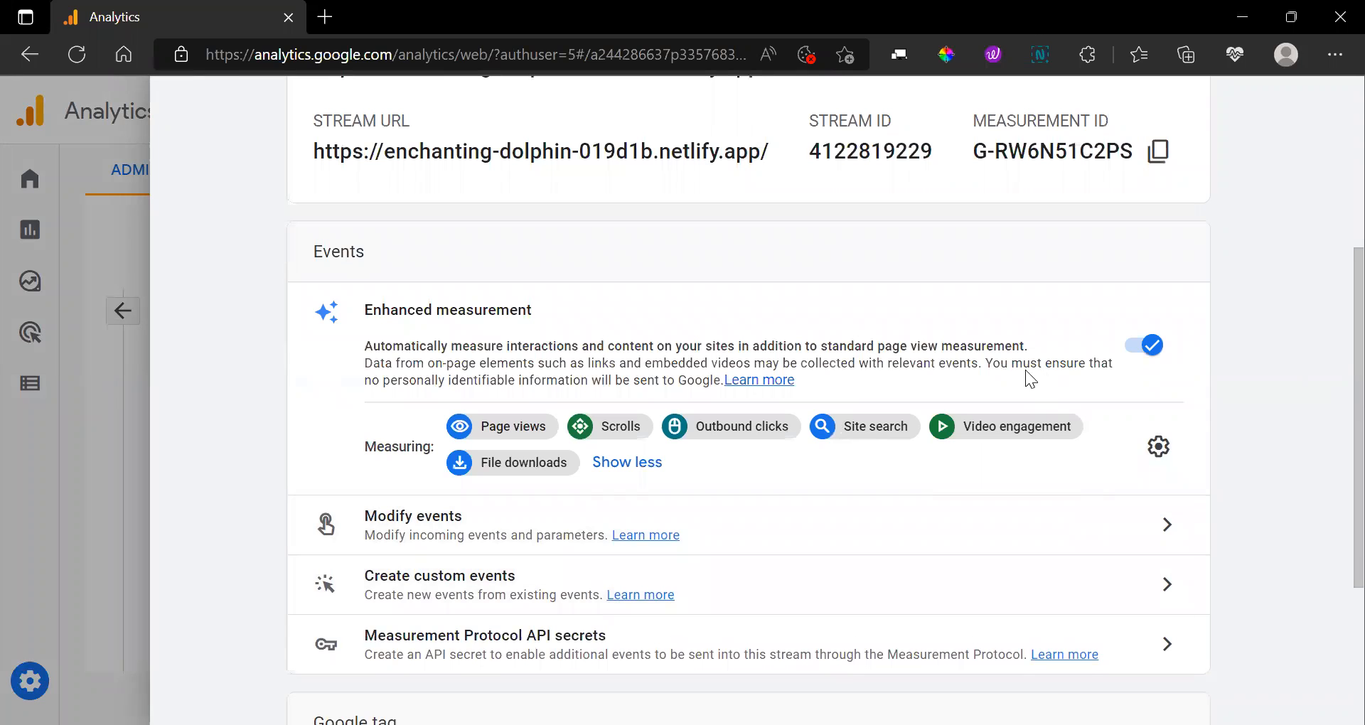
{"action": "scroll", "coordinate": [994, 354], "scroll_direction": "up", "scroll_amount": 2}
{"action": "scroll", "coordinate": [873, 489], "scroll_direction": "down", "scroll_amount": 2}
{"action": "scroll", "coordinate": [847, 372], "scroll_direction": "down", "scroll_amount": 2}
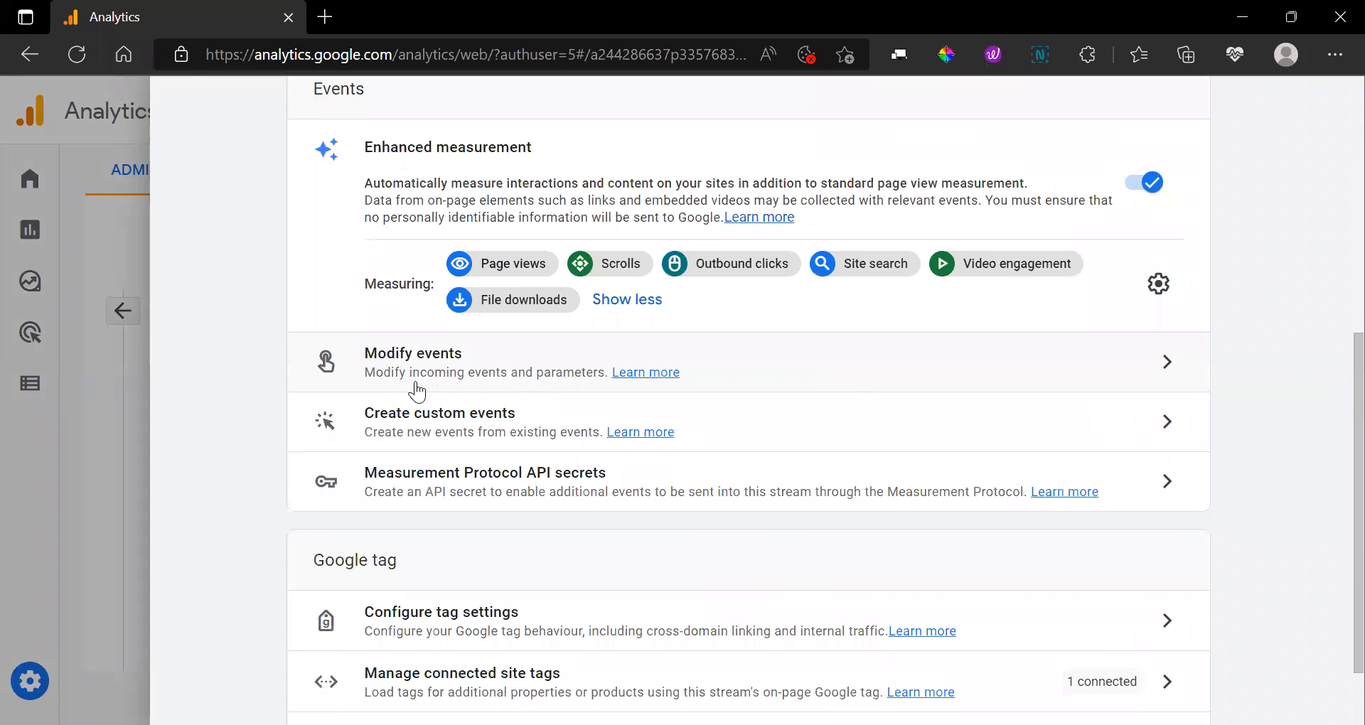
{"action": "scroll", "coordinate": [506, 405], "scroll_direction": "down", "scroll_amount": 1}
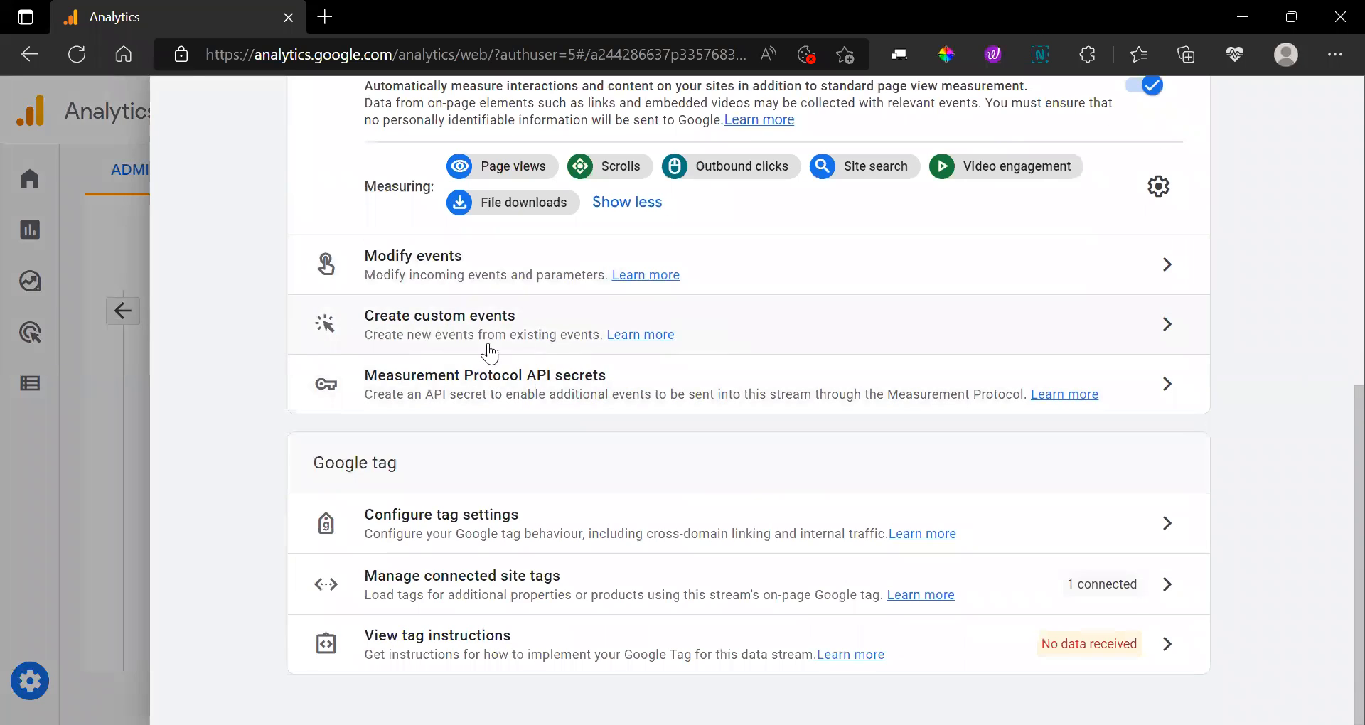
- Look over the Measurement Protocol API secrets page and its acknowledgement requirement, and return to the stream details
{"action": "left_click", "coordinate": [1170, 391]}
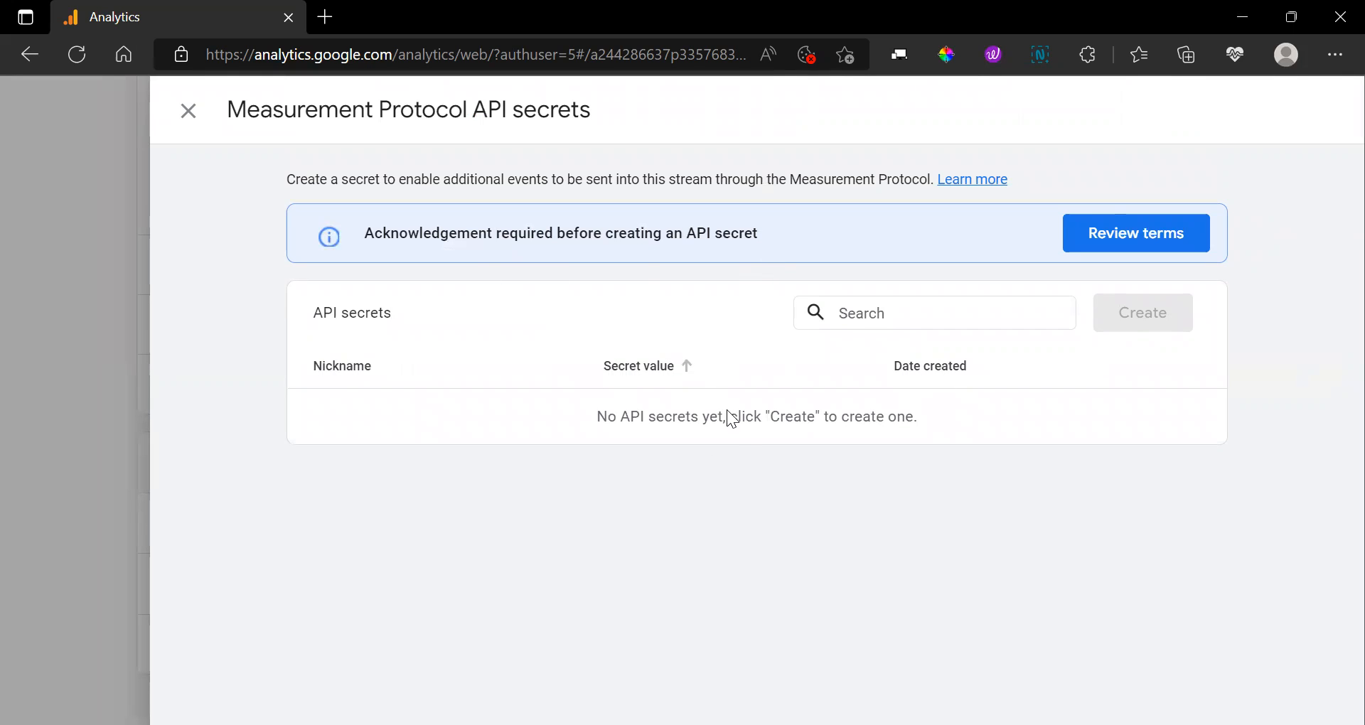
{"action": "left_click_drag", "start_coordinate": [679, 240], "coordinate": [755, 246]}
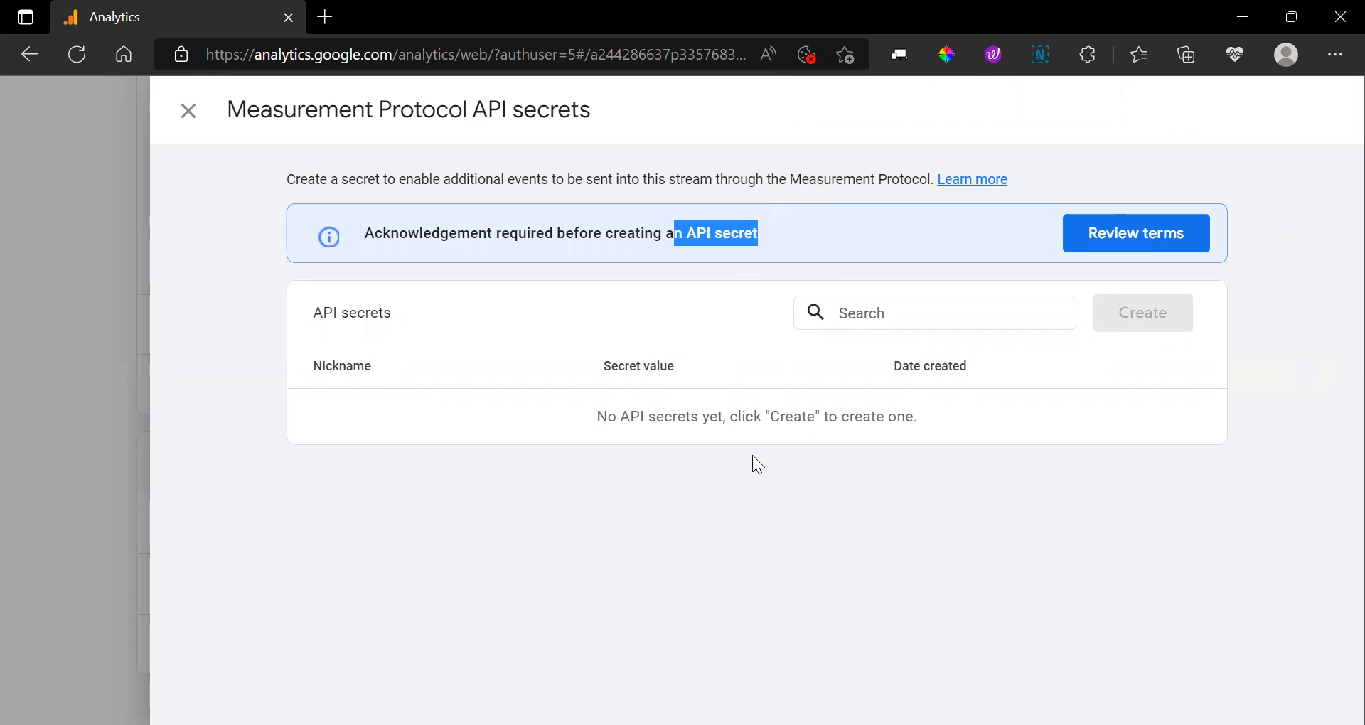
{"action": "left_click_drag", "start_coordinate": [246, 122], "coordinate": [536, 89]}
{"action": "left_click", "coordinate": [198, 147]}
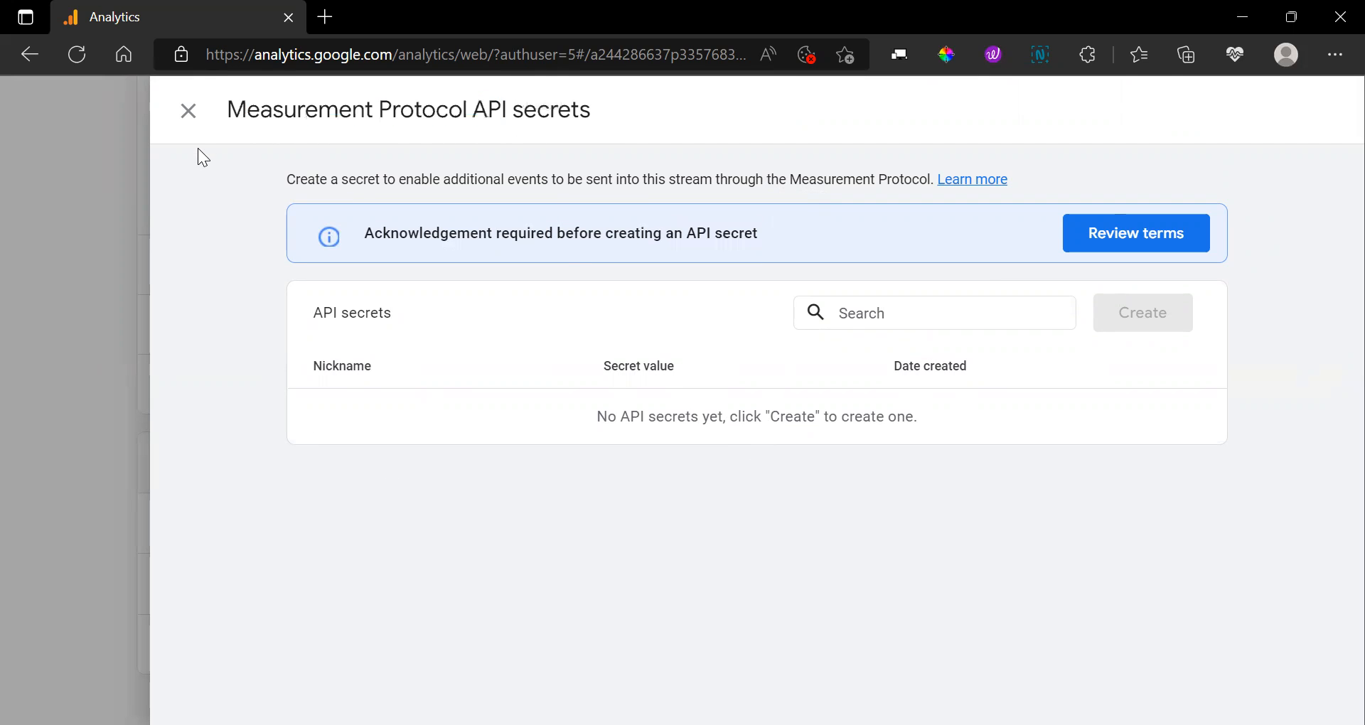
{"action": "left_click", "coordinate": [188, 112]}
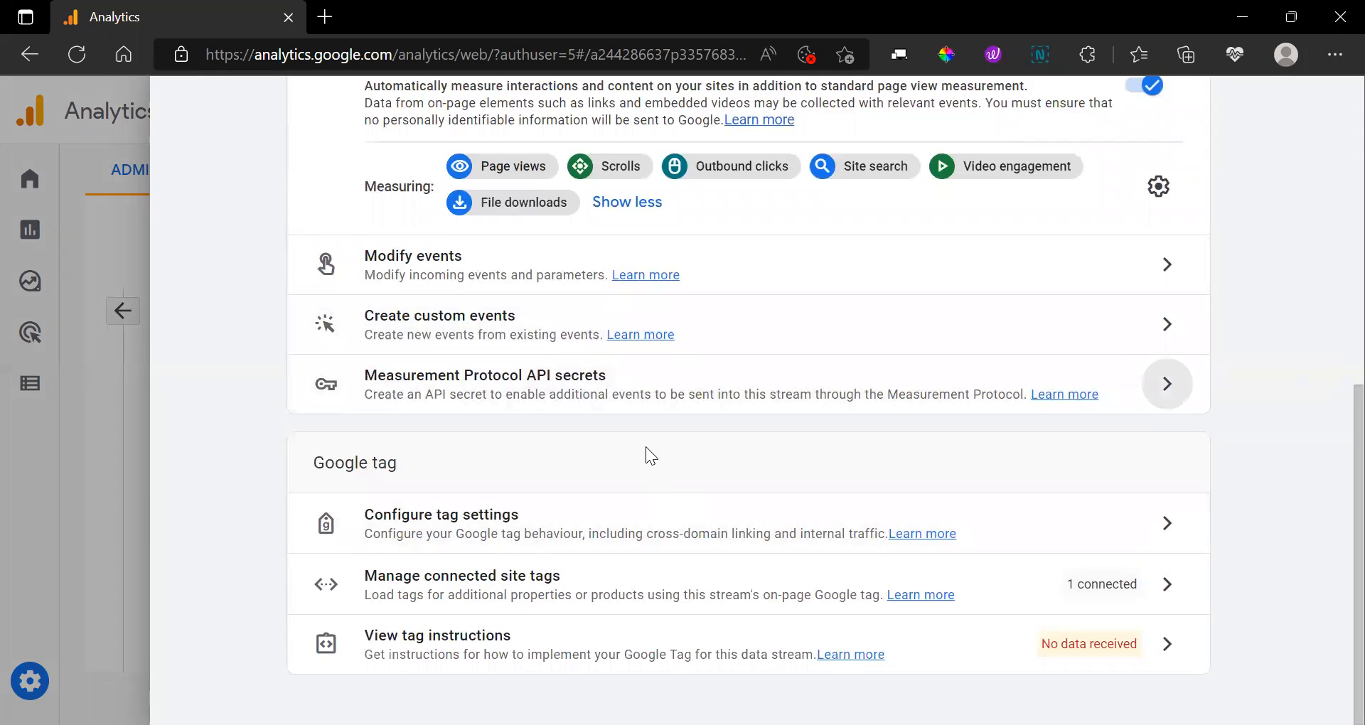
- Look over the connected site tags and the fields for connecting a tag, and return to the stream details
{"action": "scroll", "coordinate": [646, 448], "scroll_direction": "up", "scroll_amount": 2}
{"action": "scroll", "coordinate": [647, 457], "scroll_direction": "down", "scroll_amount": 2}
{"action": "left_click", "coordinate": [1164, 595]}
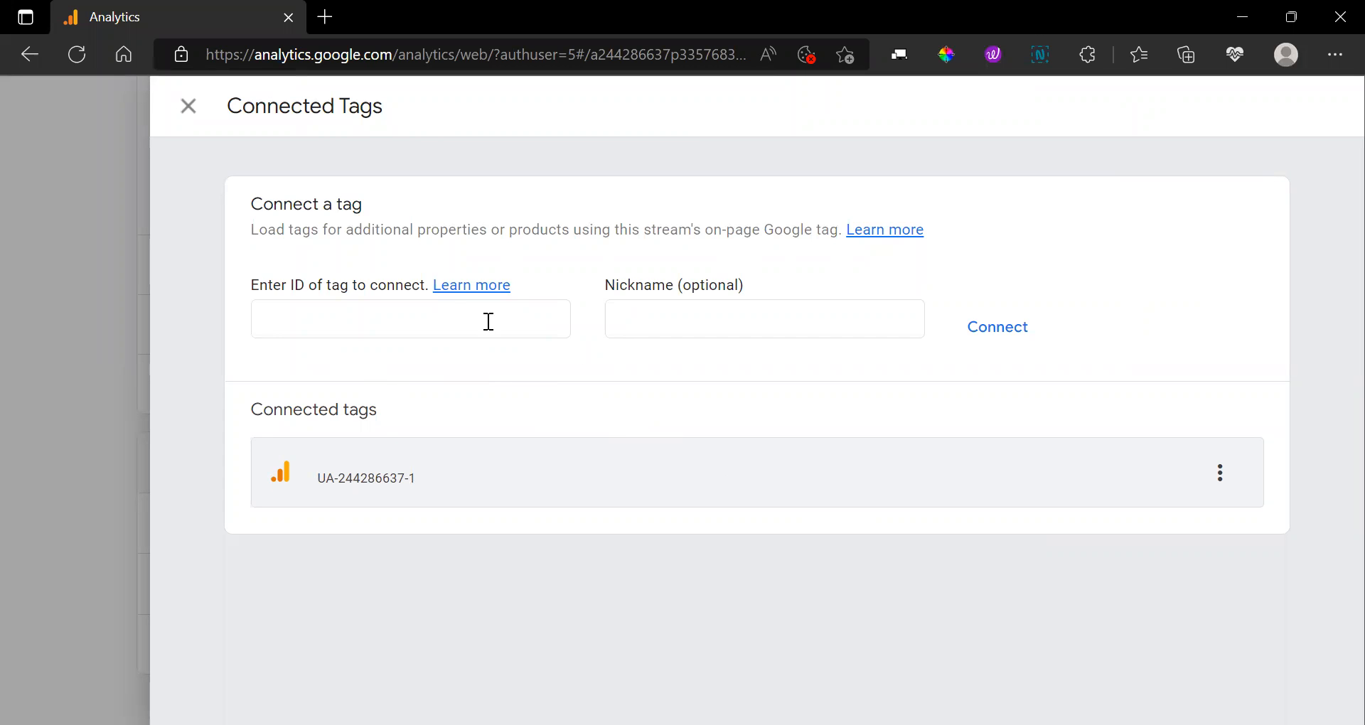
{"action": "left_click", "coordinate": [189, 108]}
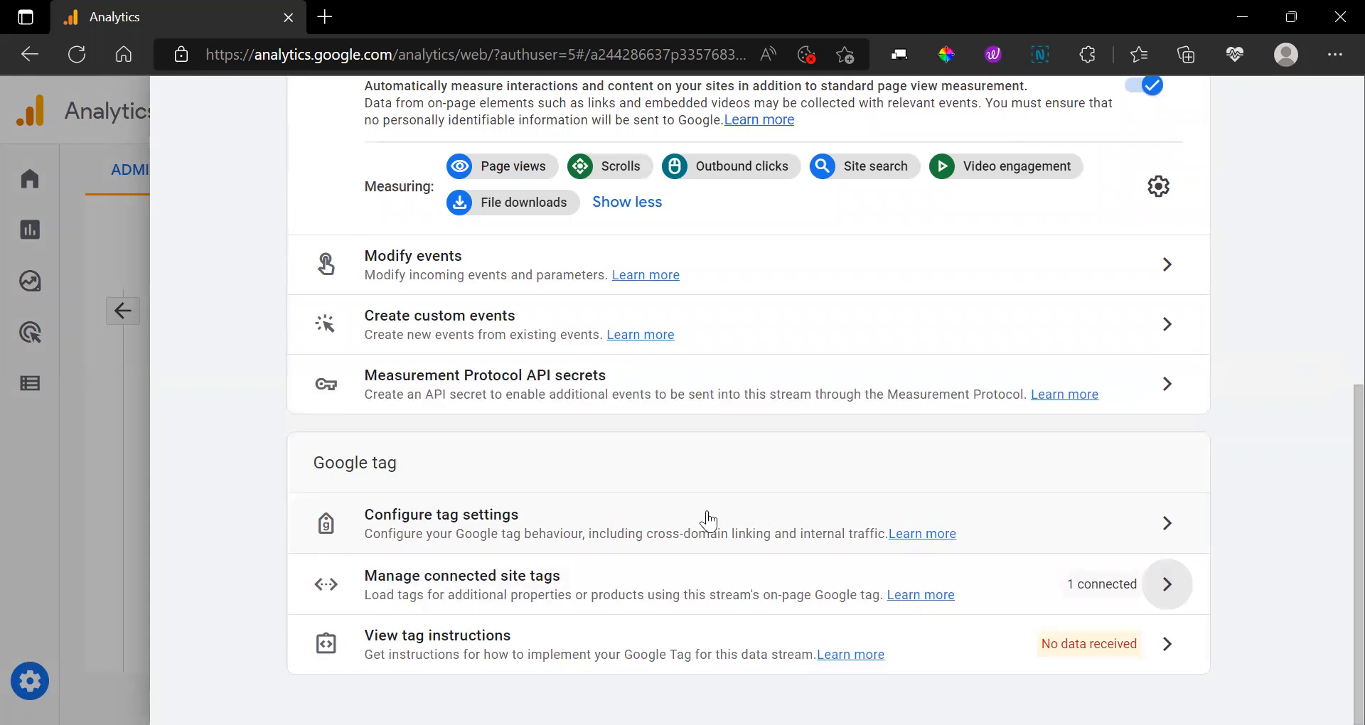
- Open the stream's Google tag configuration, expand all of its settings, and look through them
{"action": "left_click", "coordinate": [1048, 527]}
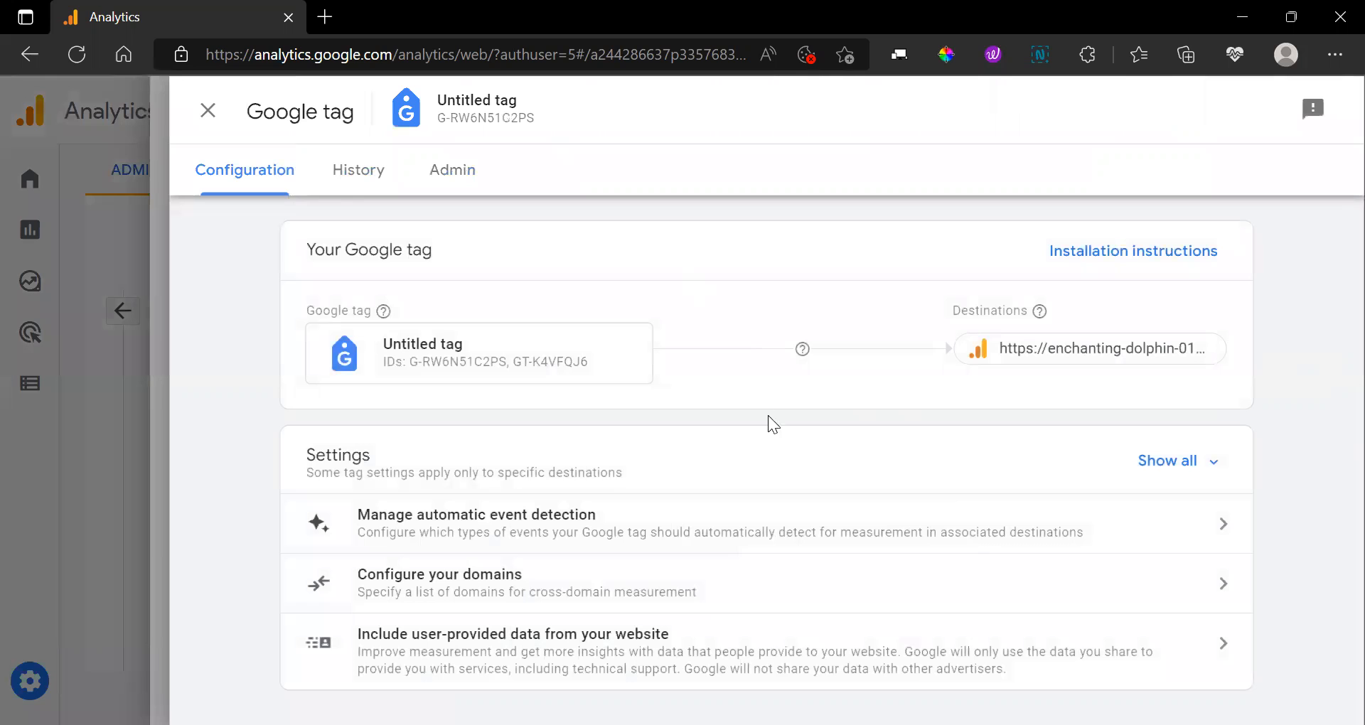
{"action": "left_click", "coordinate": [1152, 462]}
{"action": "scroll", "coordinate": [998, 498], "scroll_direction": "down", "scroll_amount": 4}
{"action": "scroll", "coordinate": [994, 505], "scroll_direction": "up", "scroll_amount": 2}
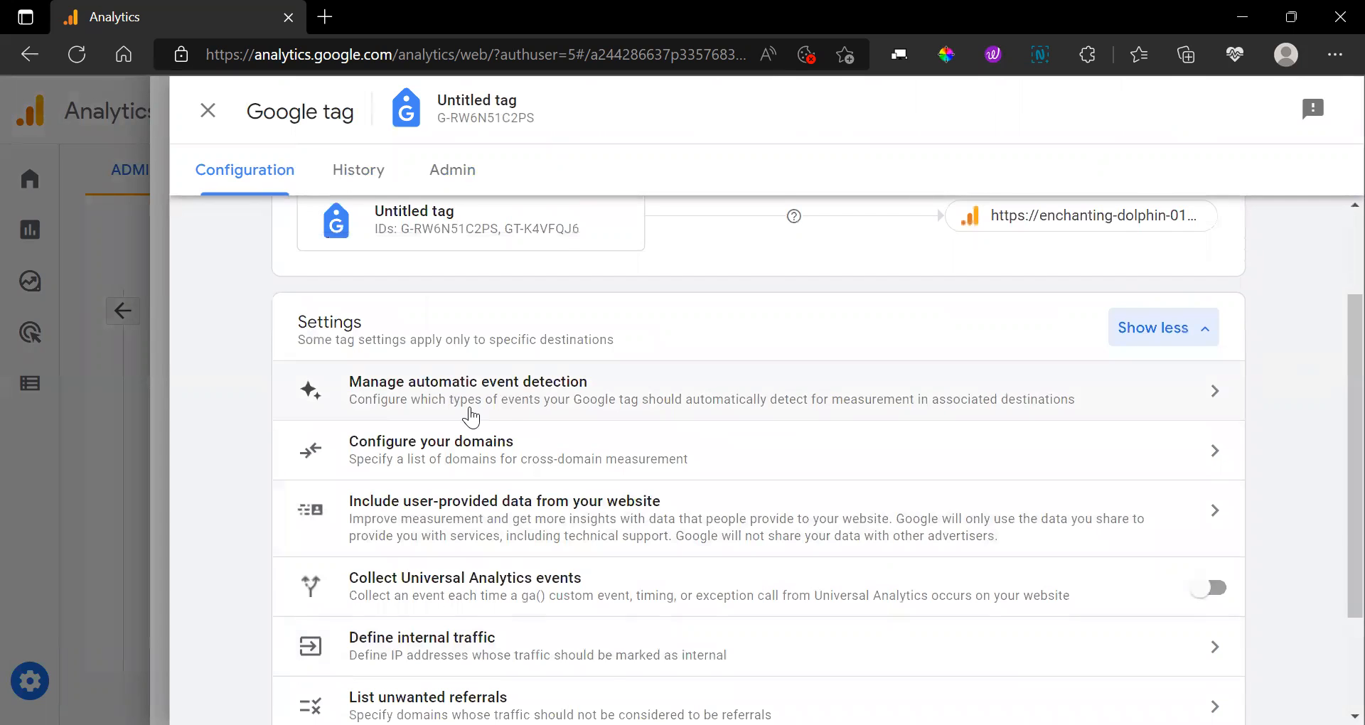
- In automatic event detection, turn File downloads off and on again, and save the configuration
{"action": "left_click", "coordinate": [1215, 397]}
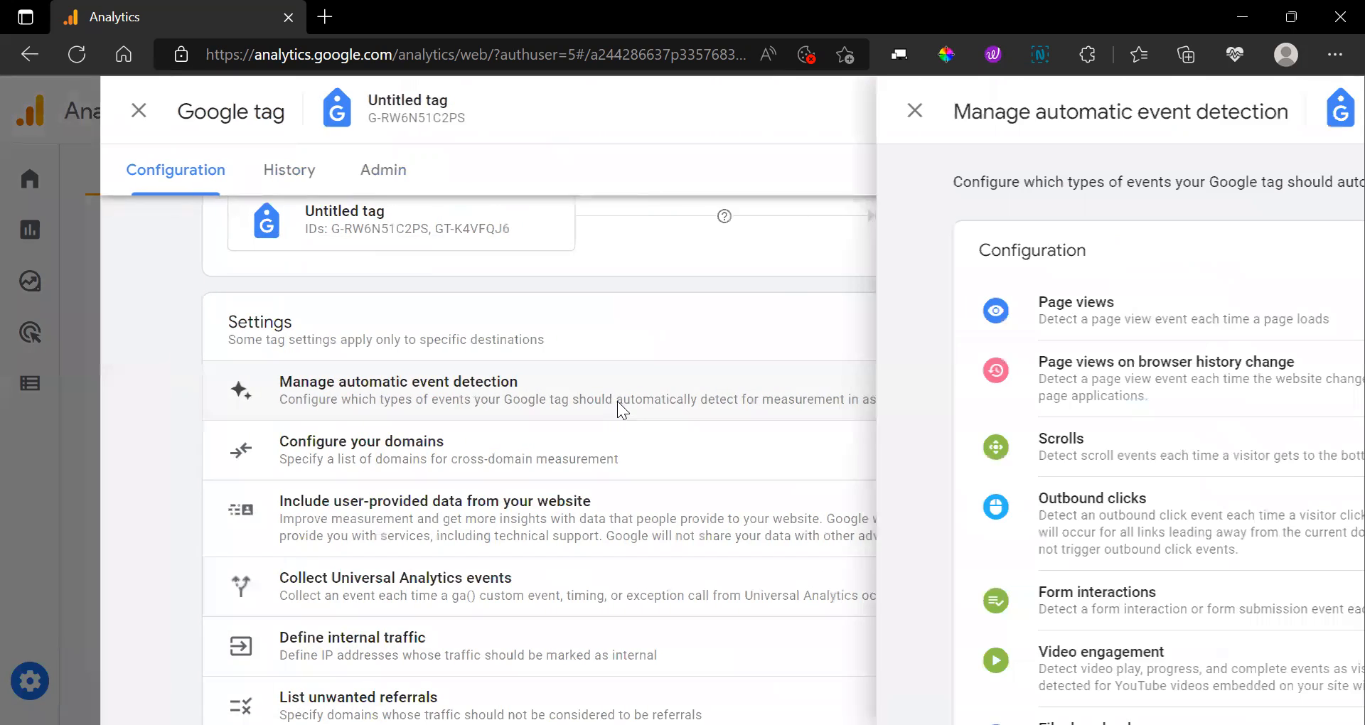
{"action": "scroll", "coordinate": [740, 404], "scroll_direction": "down", "scroll_amount": 2}
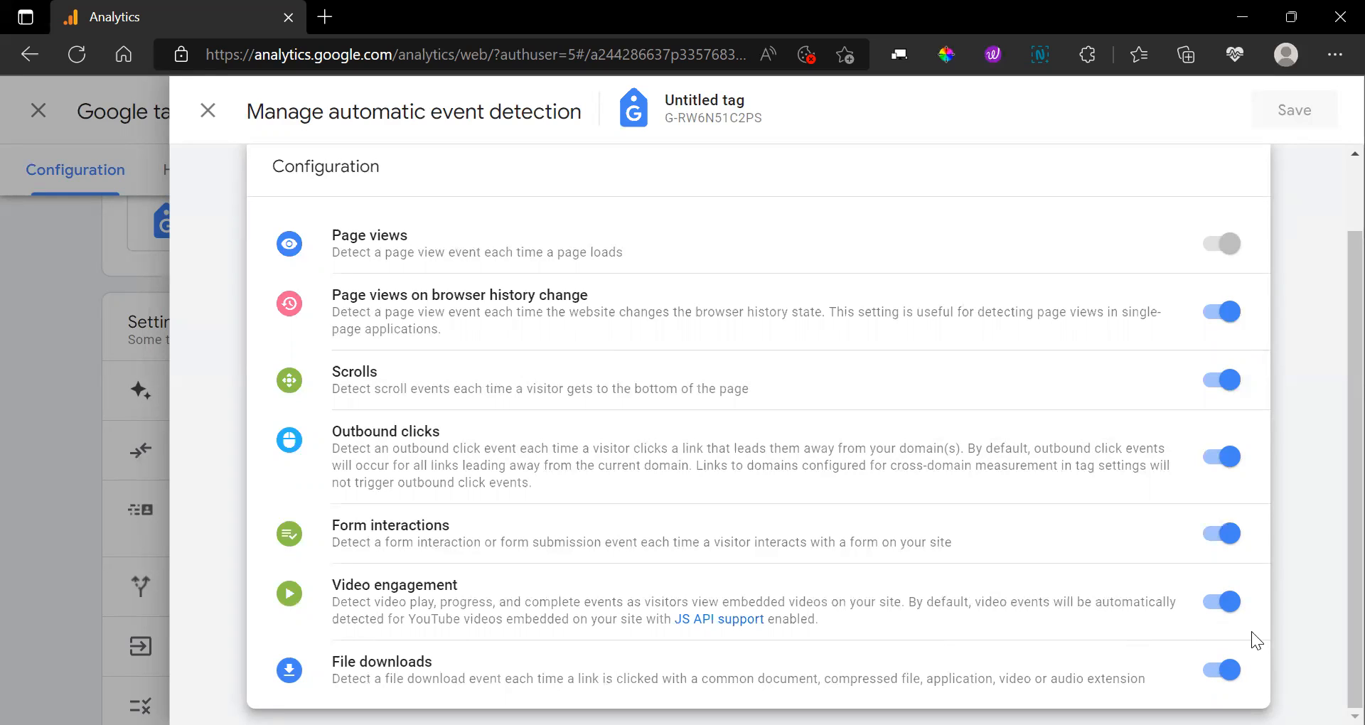
{"action": "left_click", "coordinate": [1228, 672]}
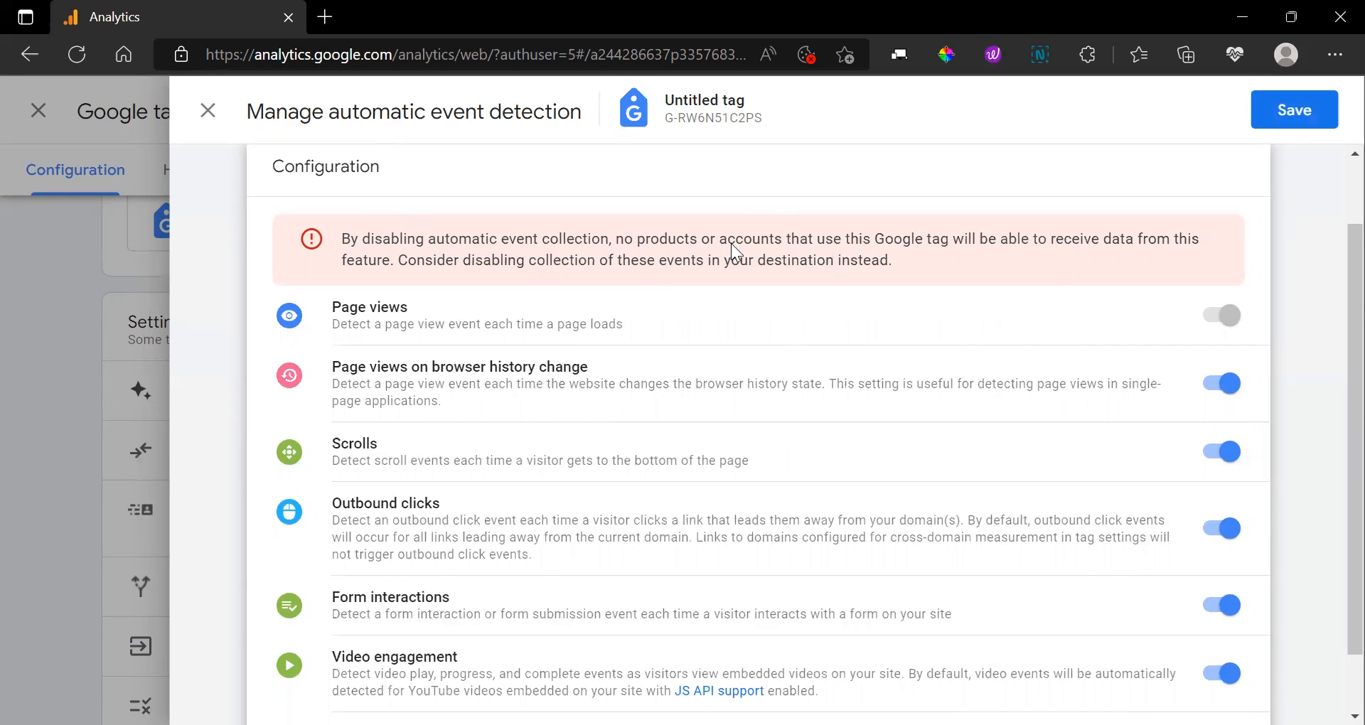
{"action": "scroll", "coordinate": [995, 432], "scroll_direction": "down", "scroll_amount": 1}
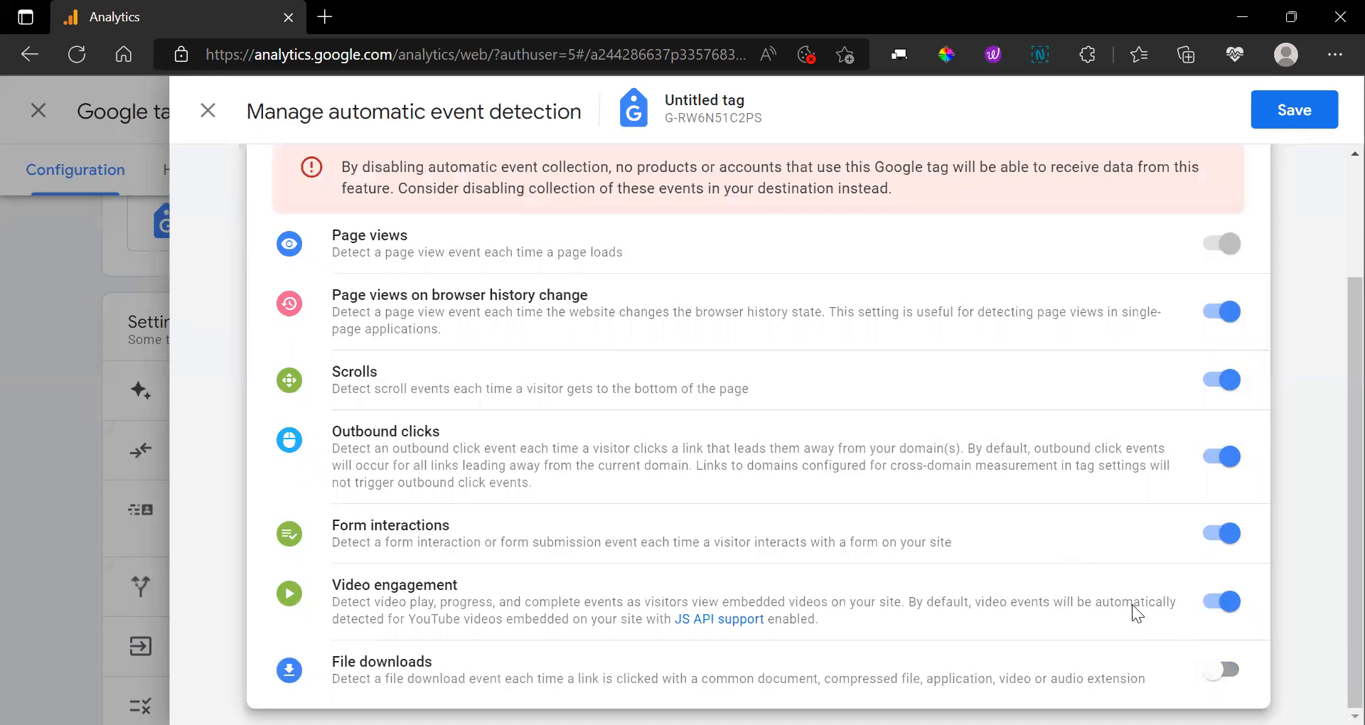
{"action": "left_click", "coordinate": [1221, 668]}
{"action": "scroll", "coordinate": [215, 161], "scroll_direction": "up", "scroll_amount": 1}
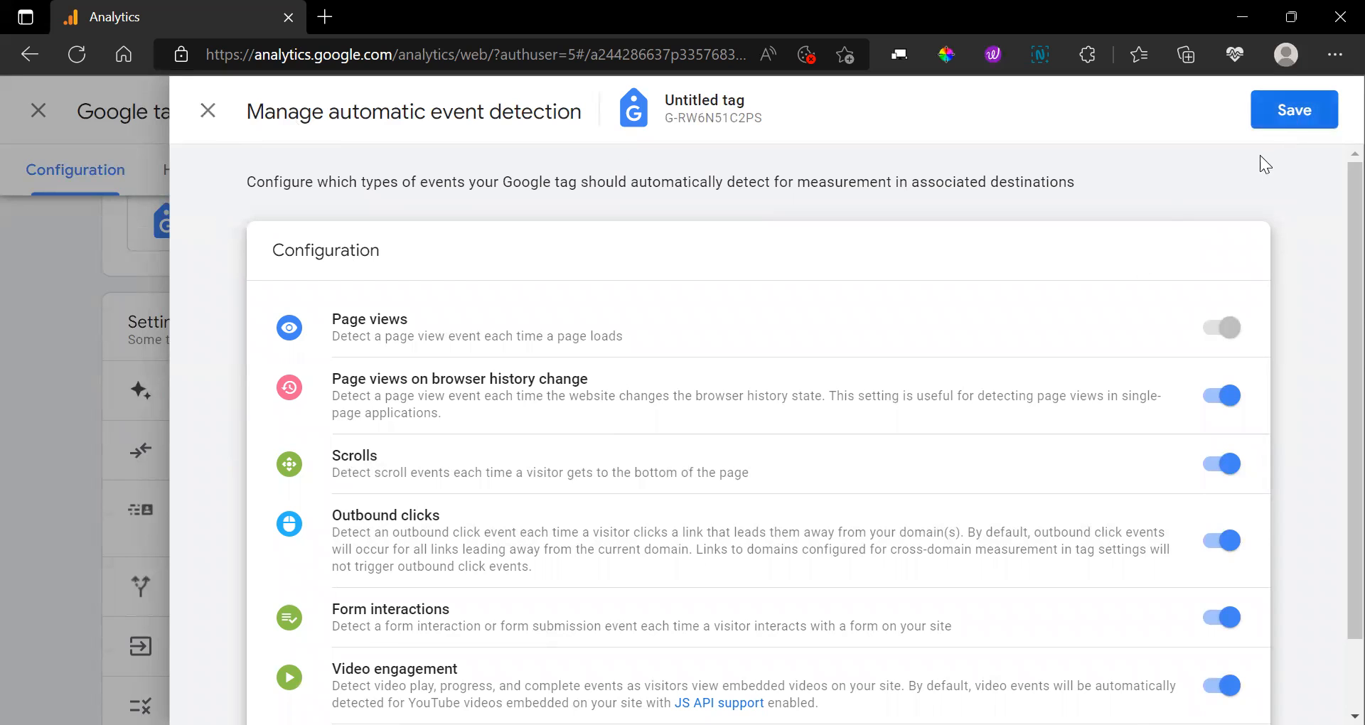
{"action": "left_click", "coordinate": [1287, 118]}
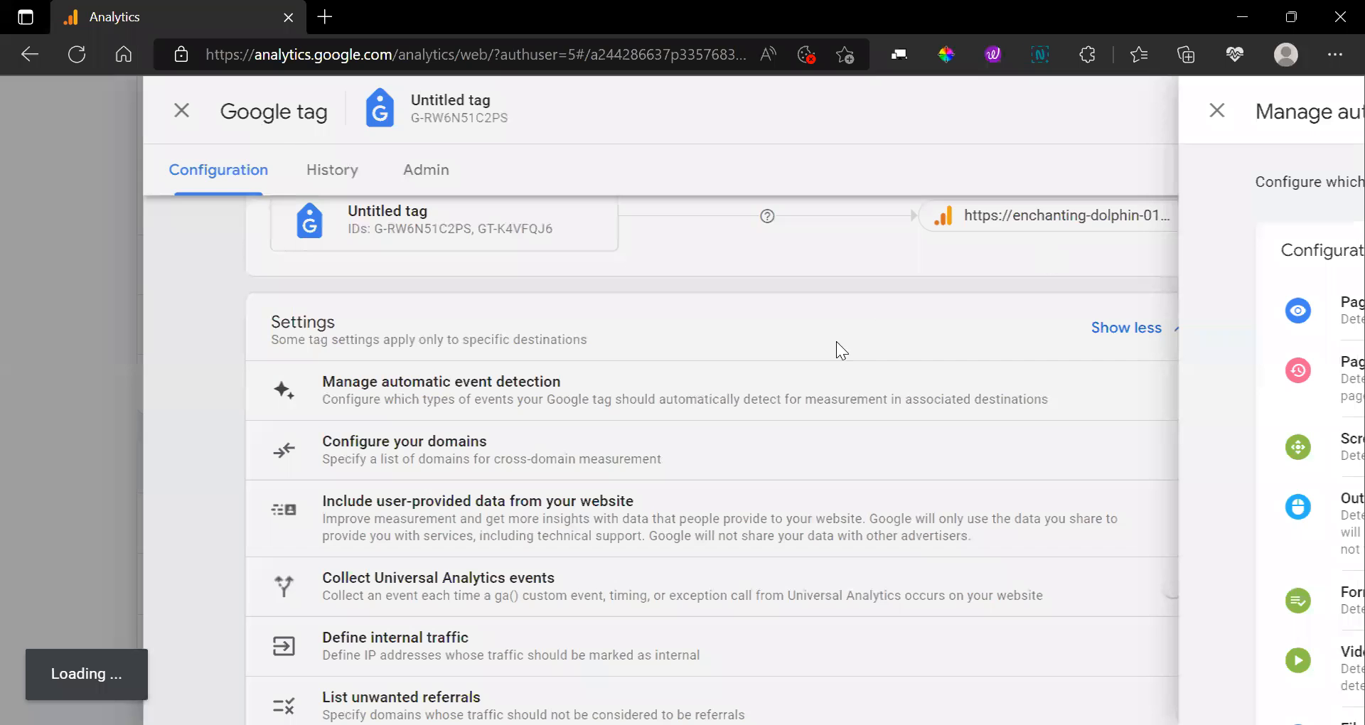
- Look over the domain configuration for cross-domain measurement, and close it without adding a condition
{"action": "scroll", "coordinate": [708, 448], "scroll_direction": "down", "scroll_amount": 2}
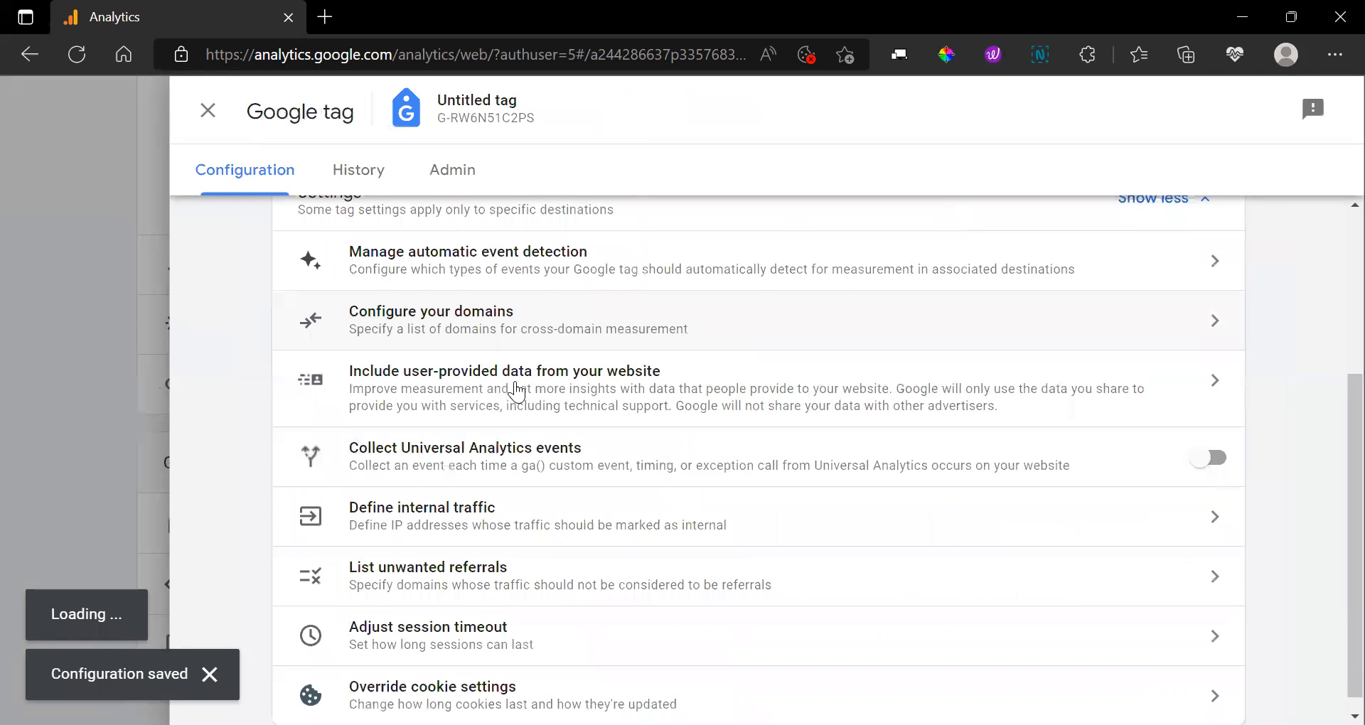
{"action": "left_click", "coordinate": [1136, 333]}
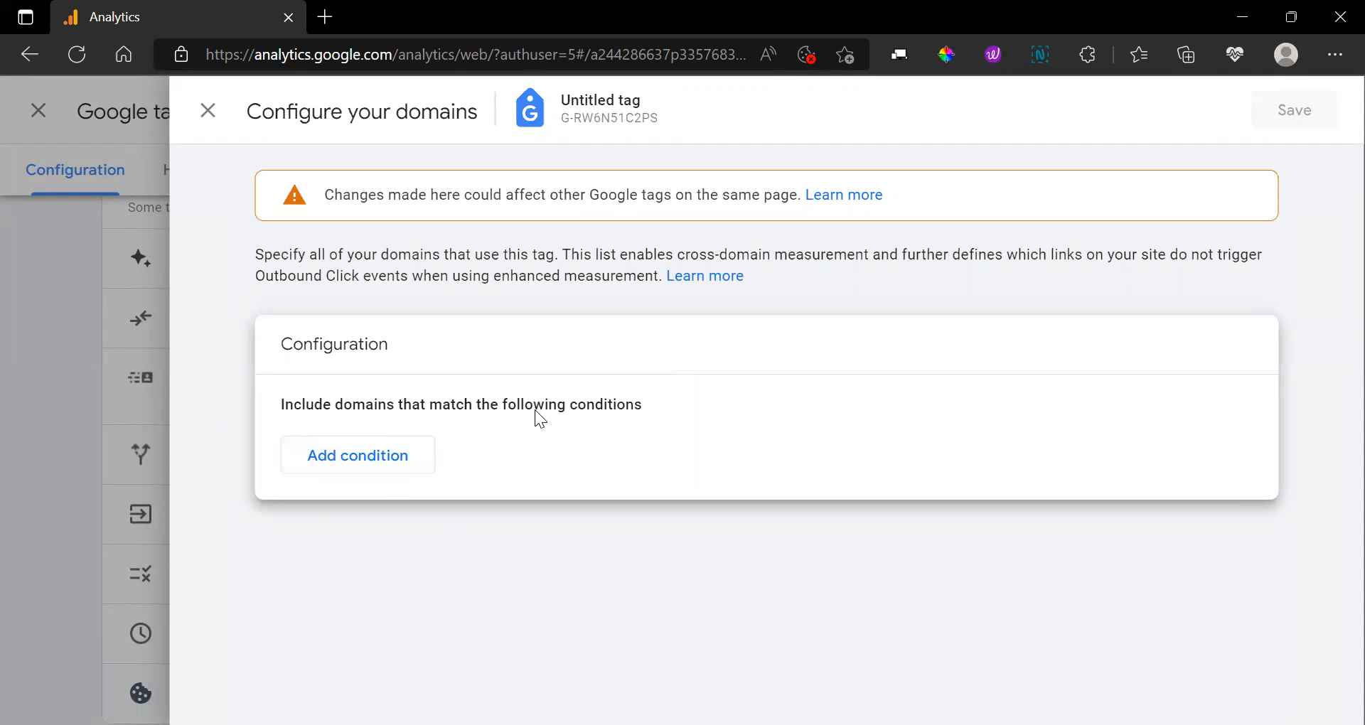
{"action": "left_click", "coordinate": [208, 114]}
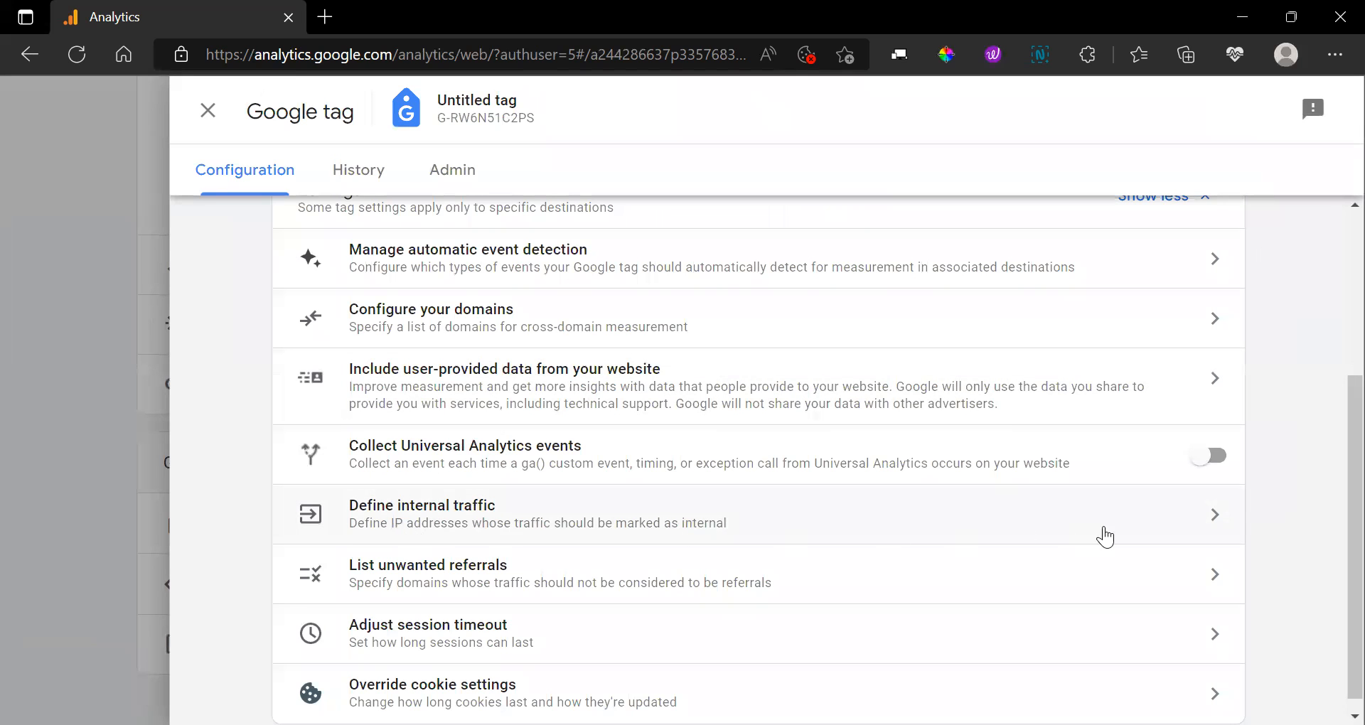
- Open the tag's internal traffic definitions and start creating a new internal traffic rule
{"action": "left_click", "coordinate": [1130, 535]}
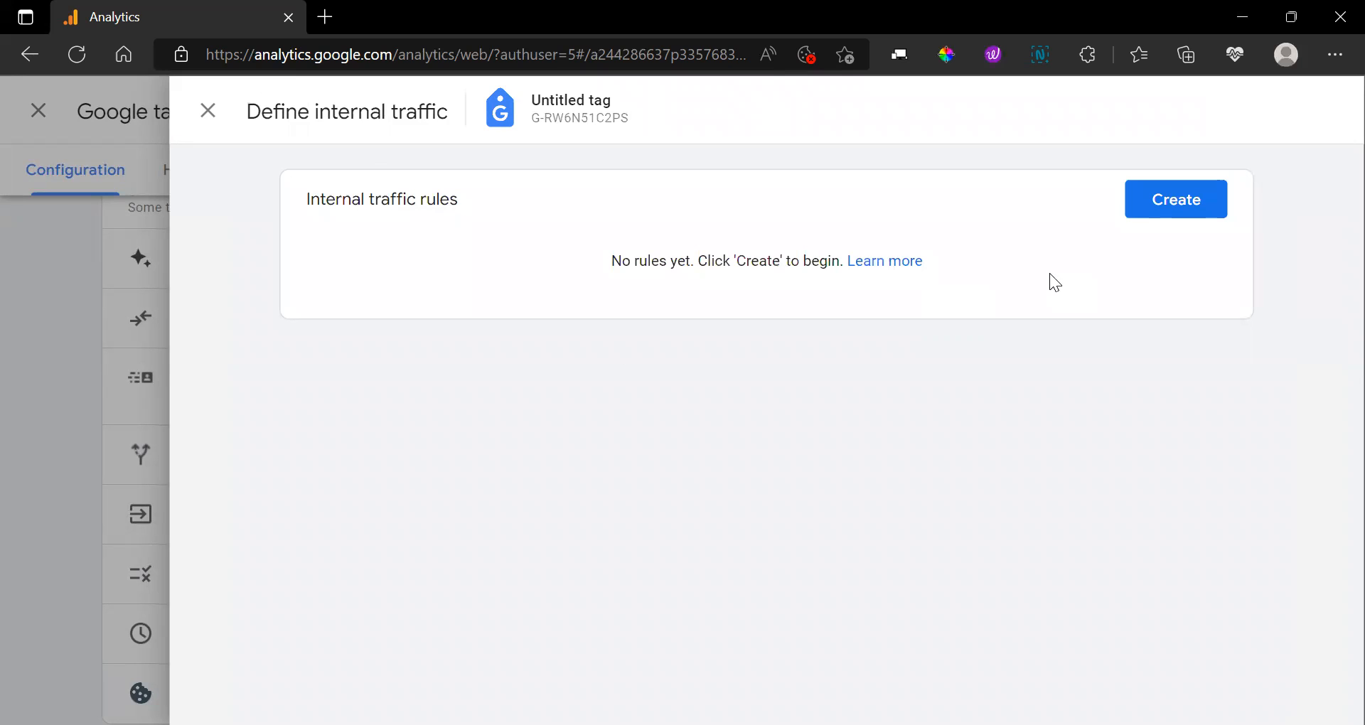
{"action": "double_click", "coordinate": [427, 201]}
{"action": "left_click", "coordinate": [1166, 213]}
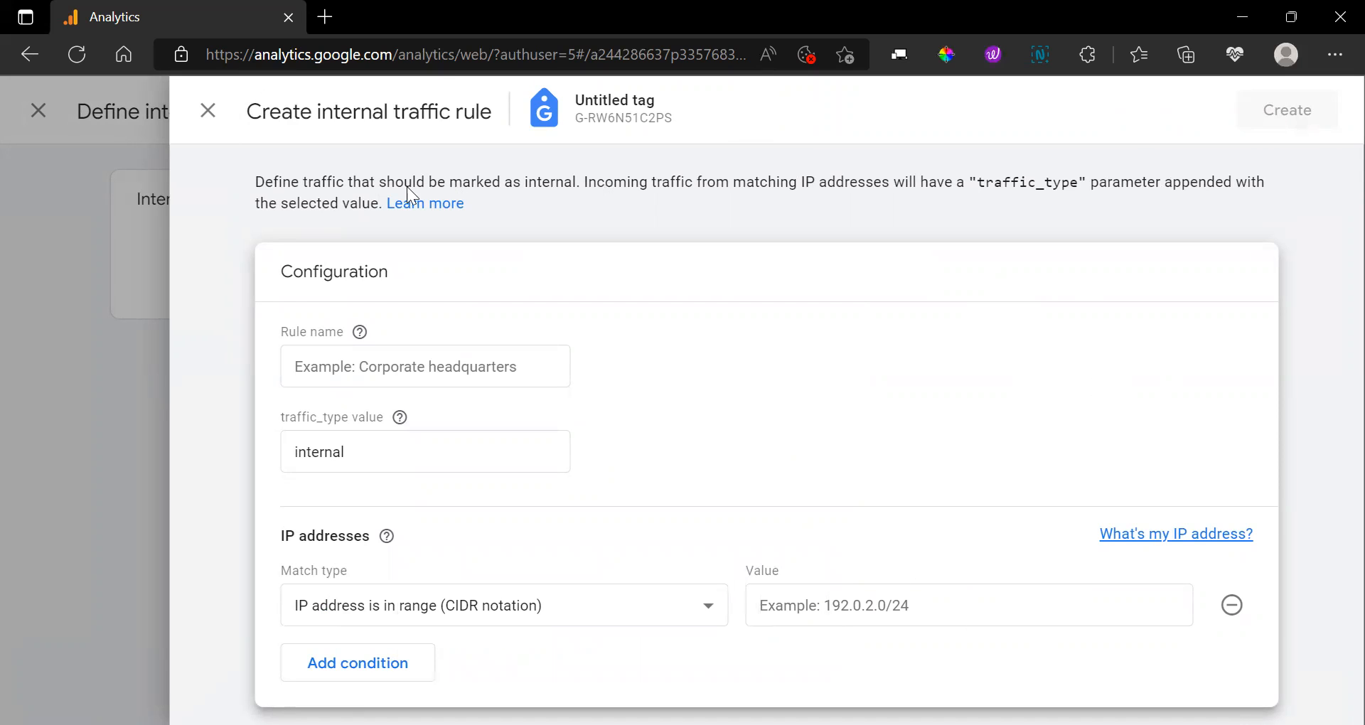
- Discard the new internal traffic rule, and look over the unwanted referrals configuration without adding a domain
{"action": "left_click", "coordinate": [214, 118]}
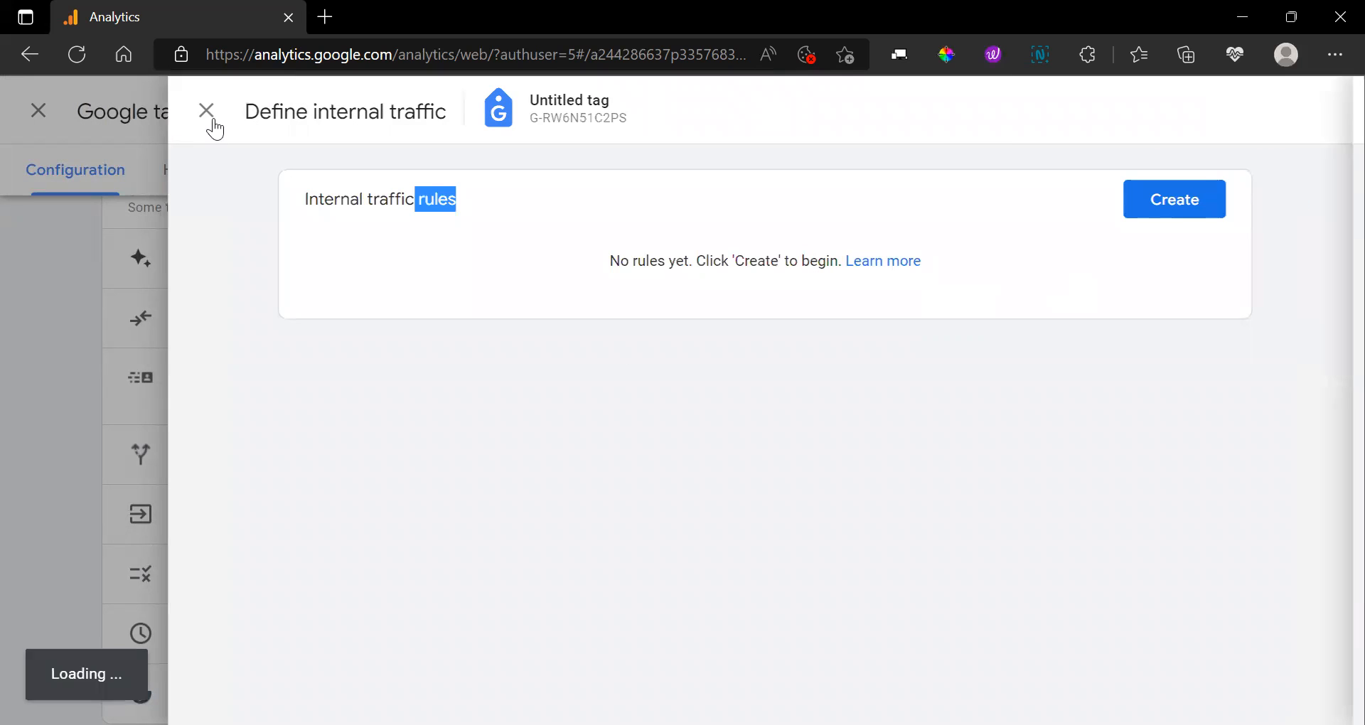
{"action": "left_click", "coordinate": [209, 113]}
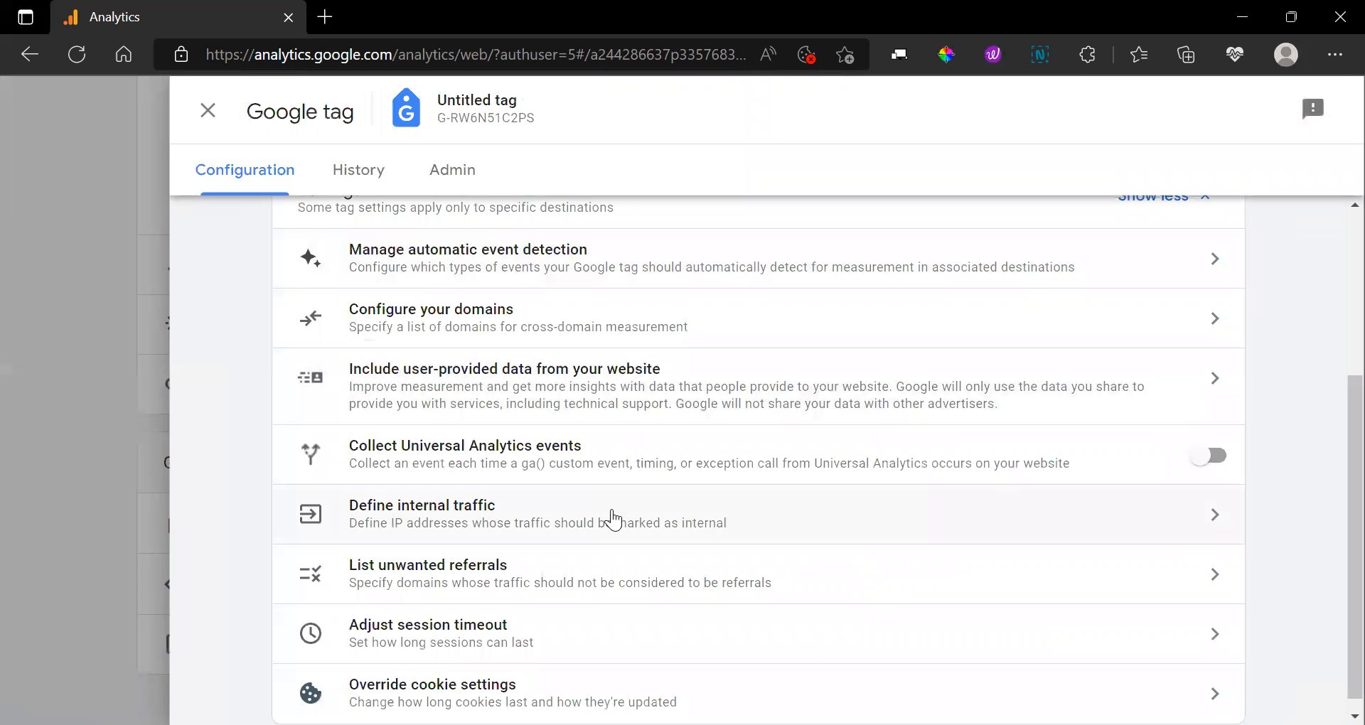
{"action": "scroll", "coordinate": [597, 541], "scroll_direction": "down", "scroll_amount": 1}
{"action": "left_click", "coordinate": [1095, 568]}
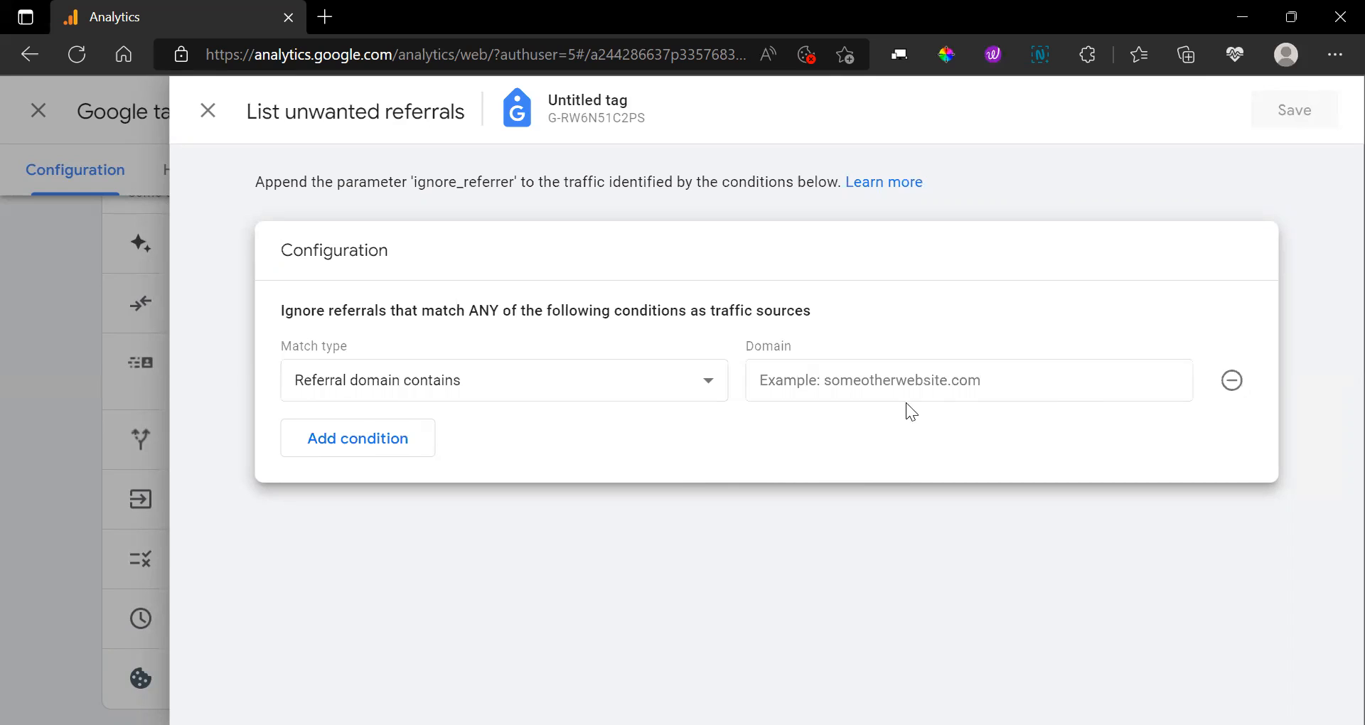
{"action": "left_click", "coordinate": [833, 383]}
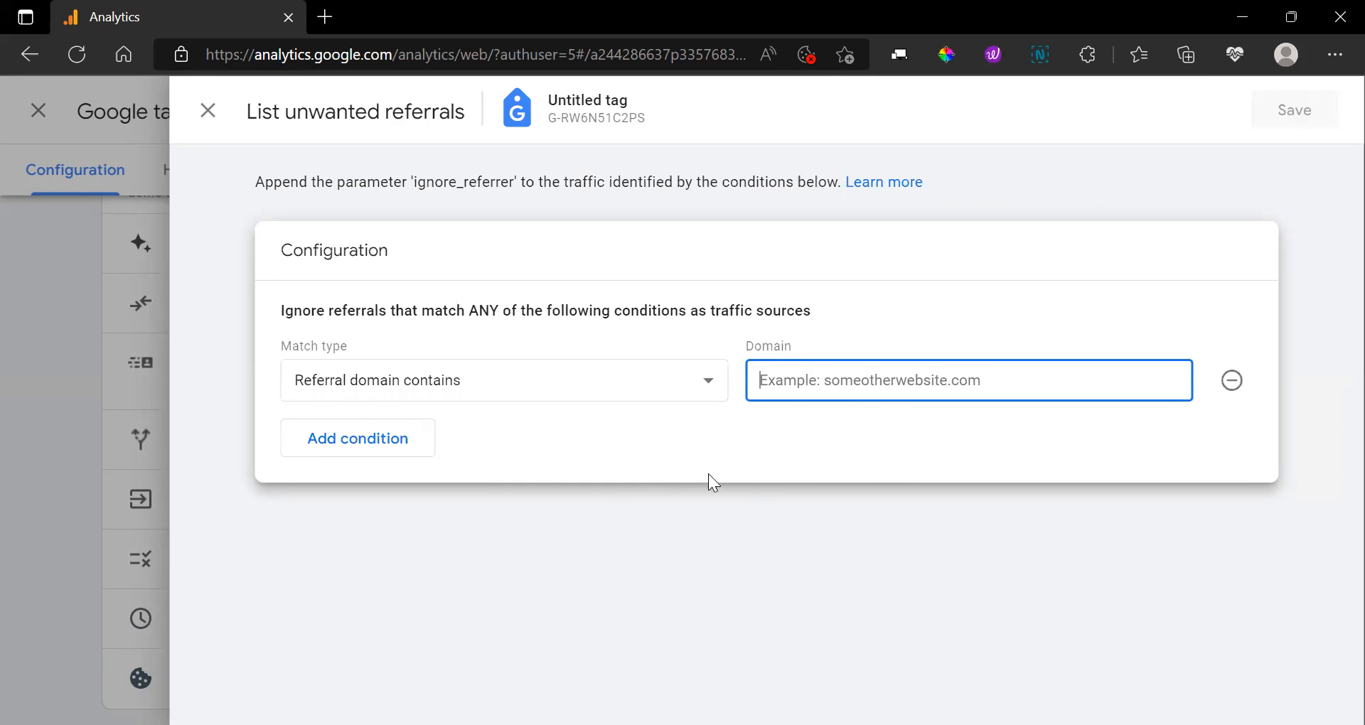
{"action": "left_click", "coordinate": [208, 114]}
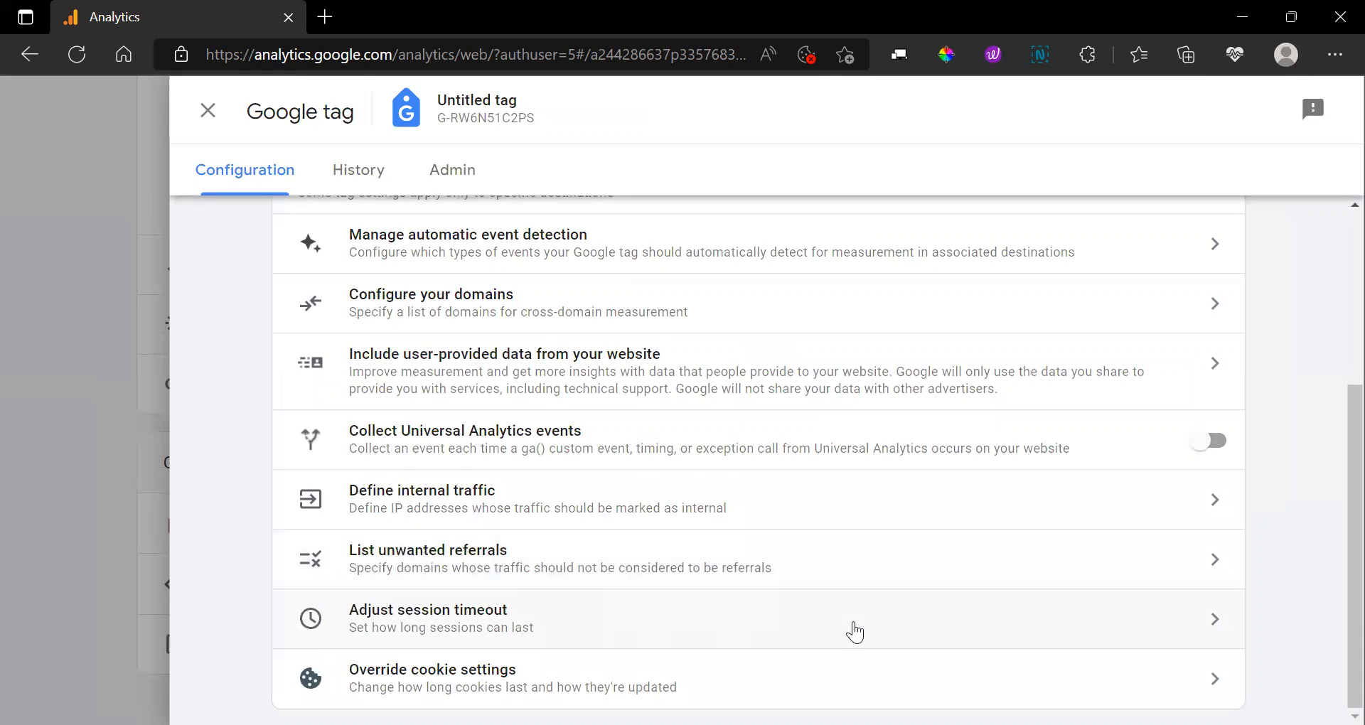
- Open the session timeout configuration and look through the available minutes values without choosing a different one
{"action": "left_click", "coordinate": [1212, 629]}
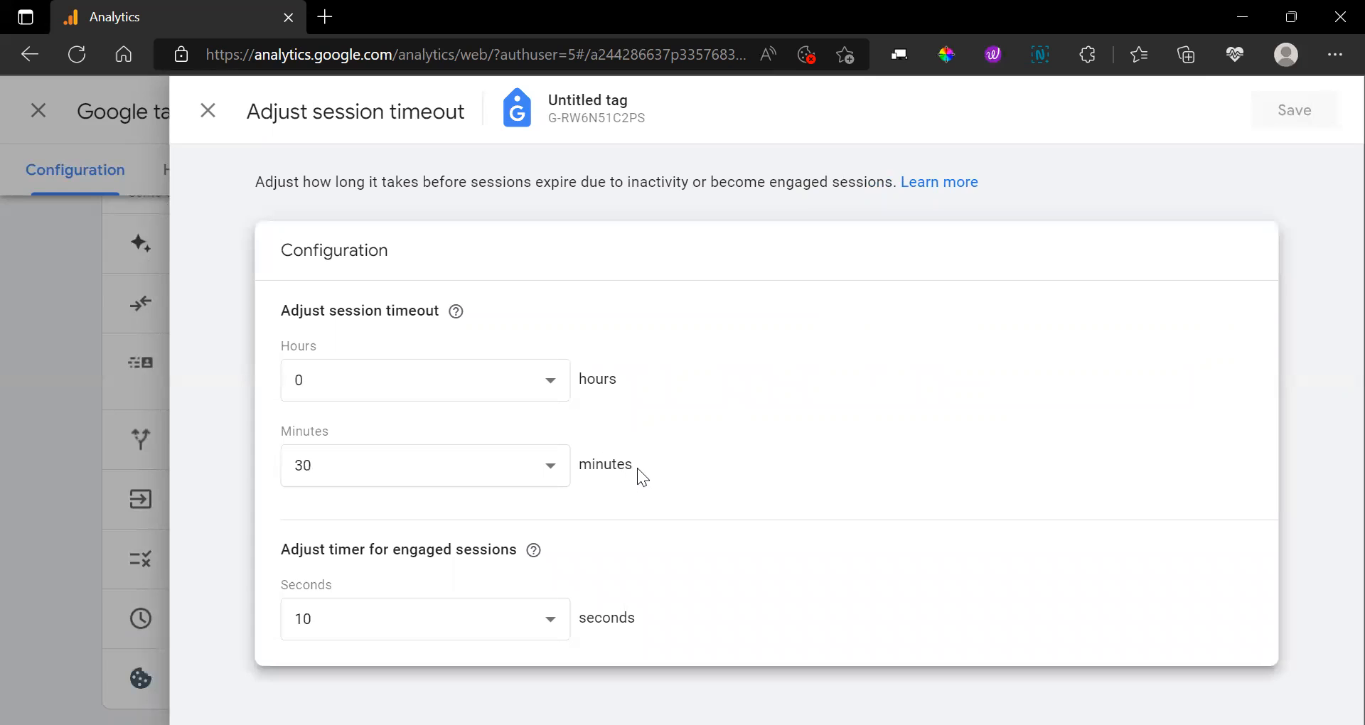
{"action": "left_click", "coordinate": [467, 477]}
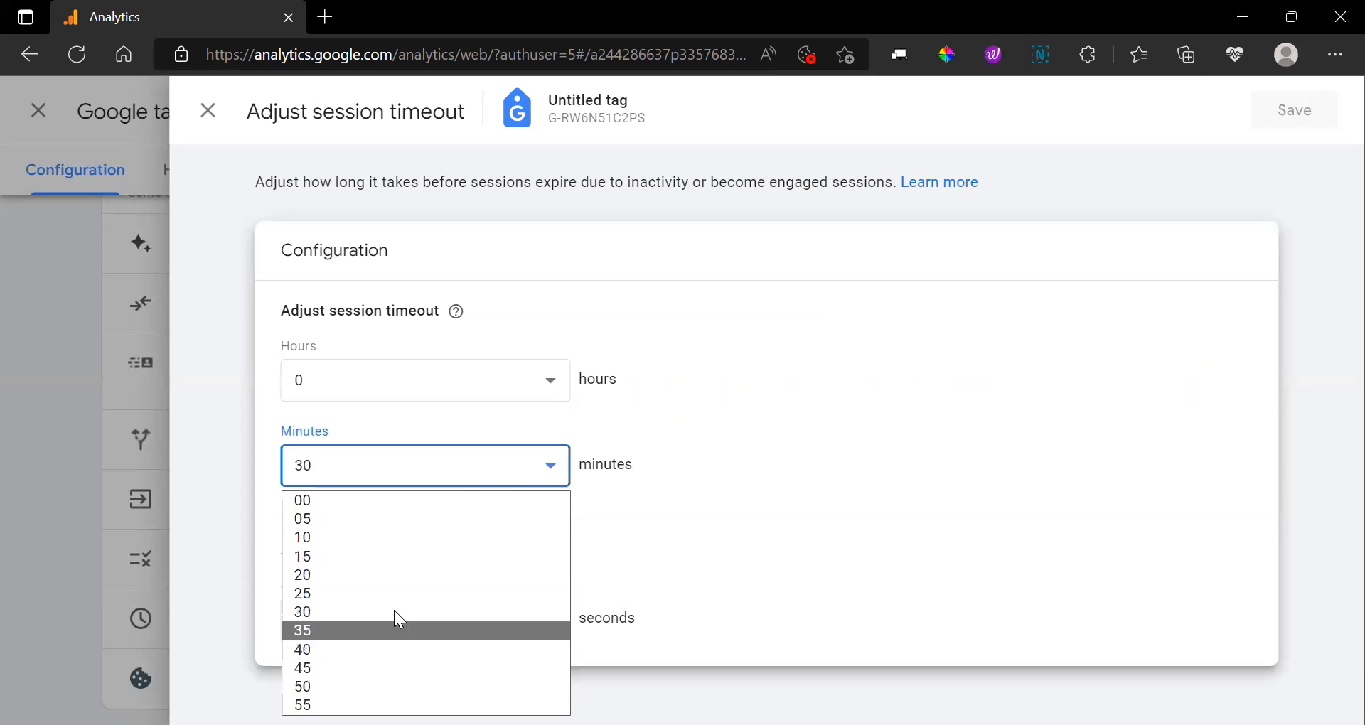
{"action": "key", "text": "Down"}
{"action": "key", "text": "Down"}
{"action": "key", "text": "Down"}
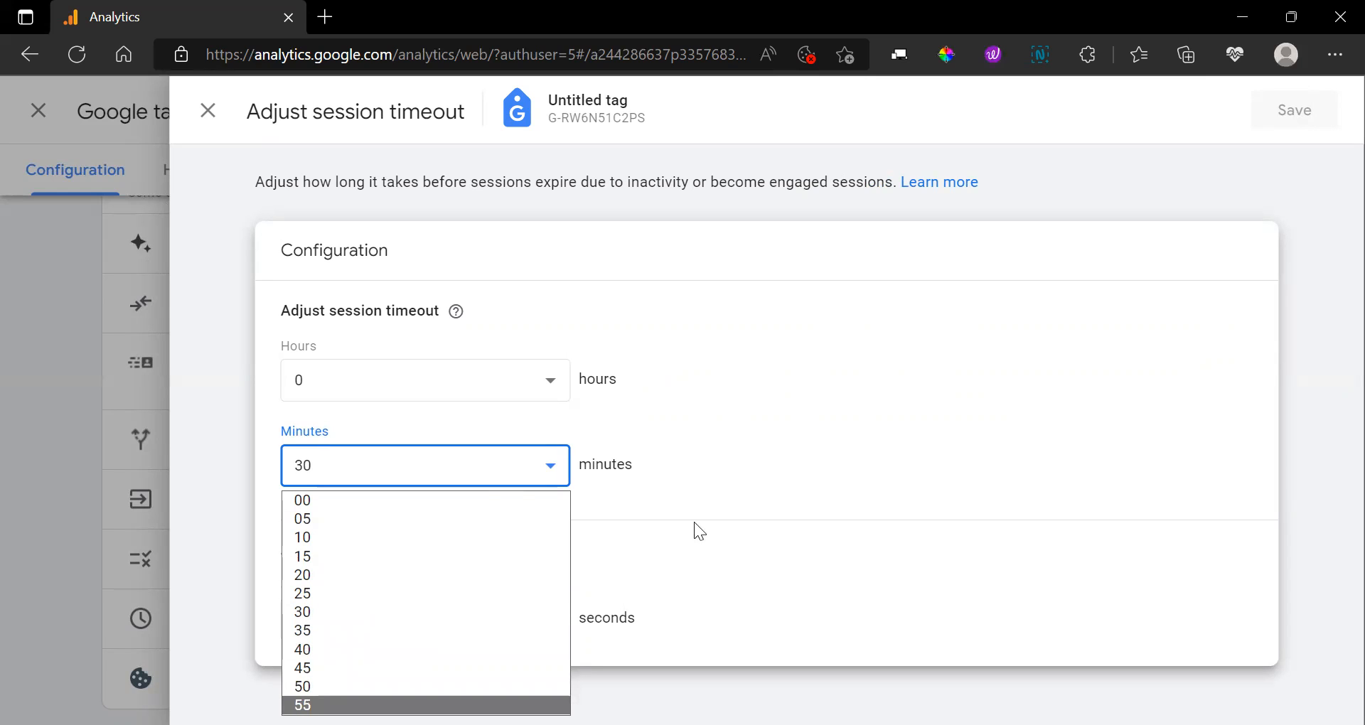
{"action": "key", "text": "Up"}
{"action": "key", "text": "Up"}
{"action": "key", "text": "Up"}
{"action": "key", "text": "Up"}
{"action": "key", "text": "Up"}
{"action": "key", "text": "Up"}
{"action": "left_click", "coordinate": [698, 542]}
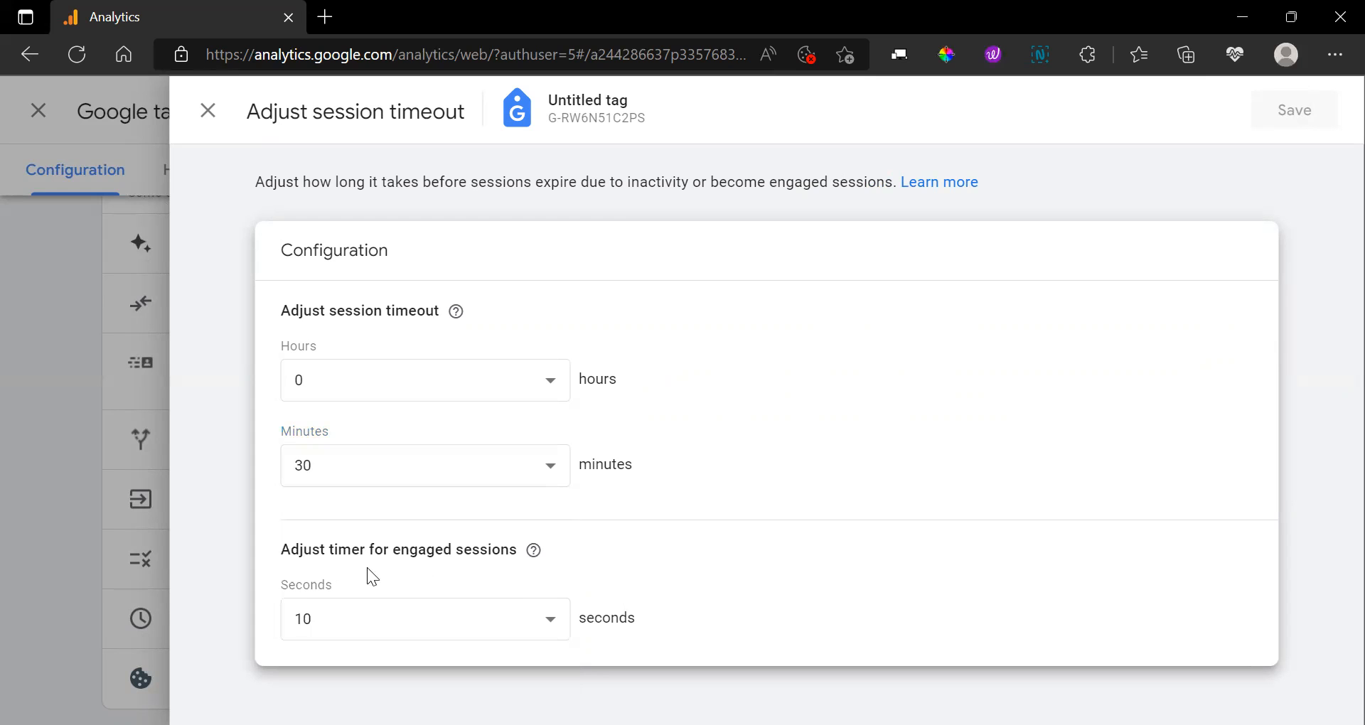
- Check the help and the seconds options of the engaged sessions timer, and close the session timeout configuration without saving
{"action": "mouse_move", "coordinate": [533, 550]}
{"action": "left_click", "coordinate": [439, 603]}
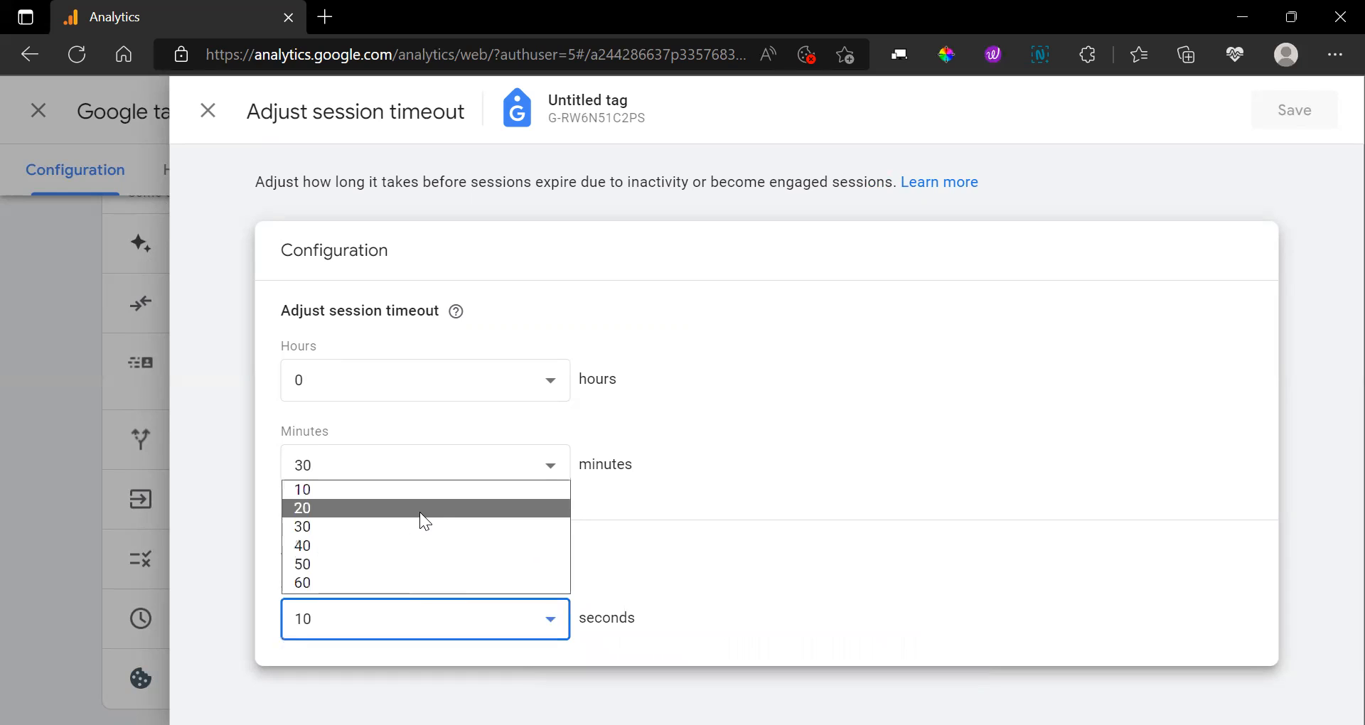
{"action": "left_click", "coordinate": [466, 266]}
{"action": "left_click", "coordinate": [208, 111]}
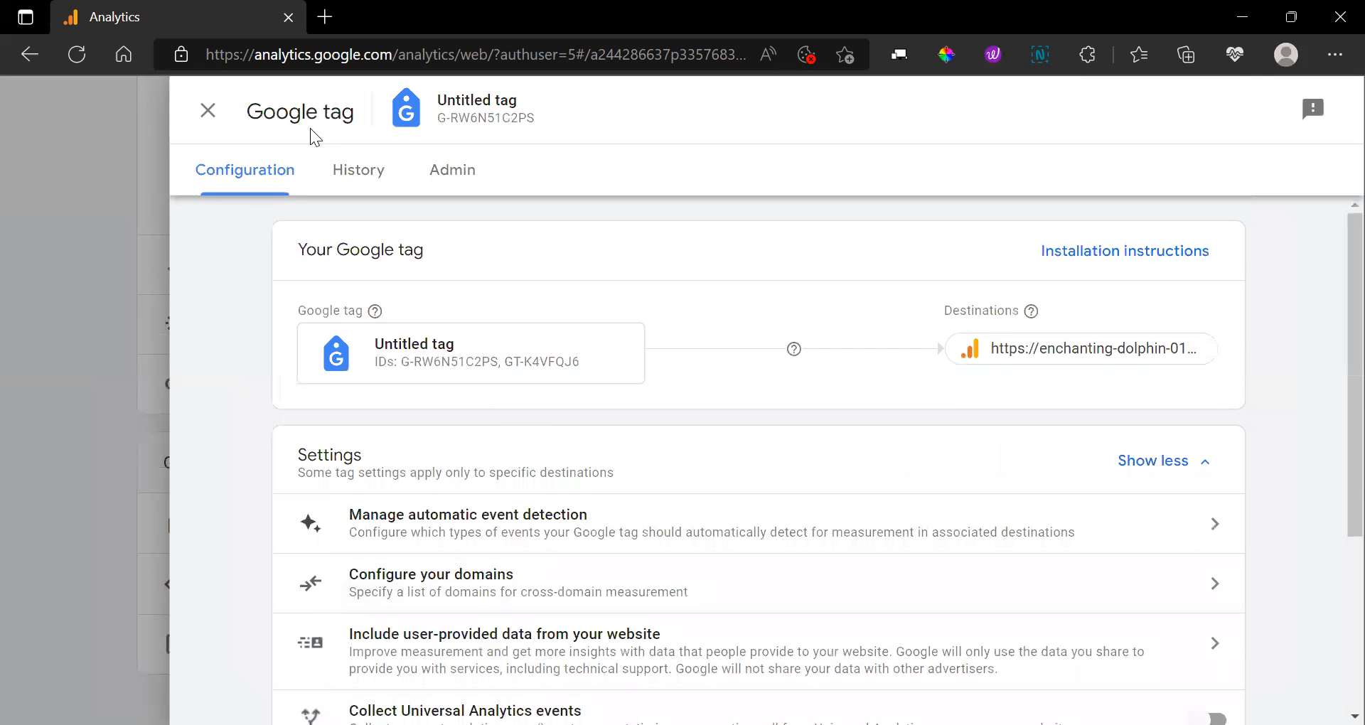
- Close the Google tag configuration, look over the web stream details once more, and return to the data streams list
{"action": "left_click", "coordinate": [206, 112]}
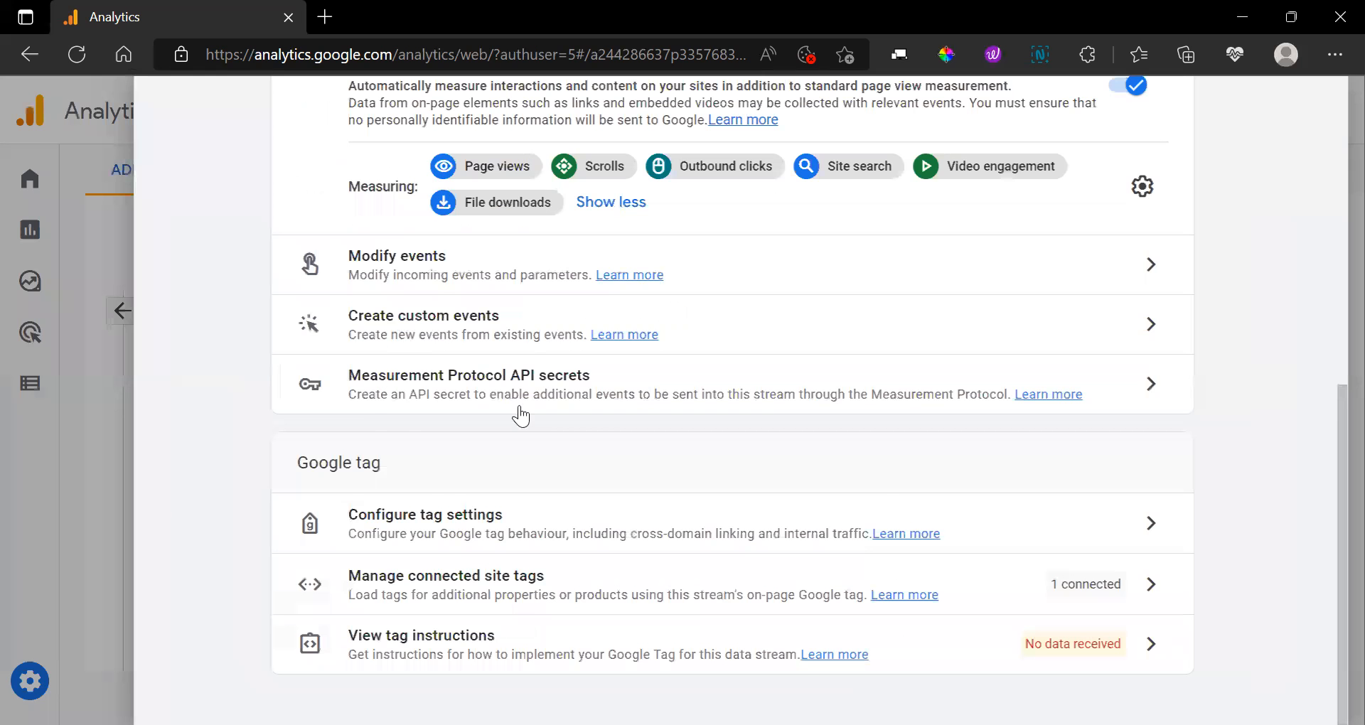
{"action": "scroll", "coordinate": [434, 302], "scroll_direction": "up", "scroll_amount": 1}
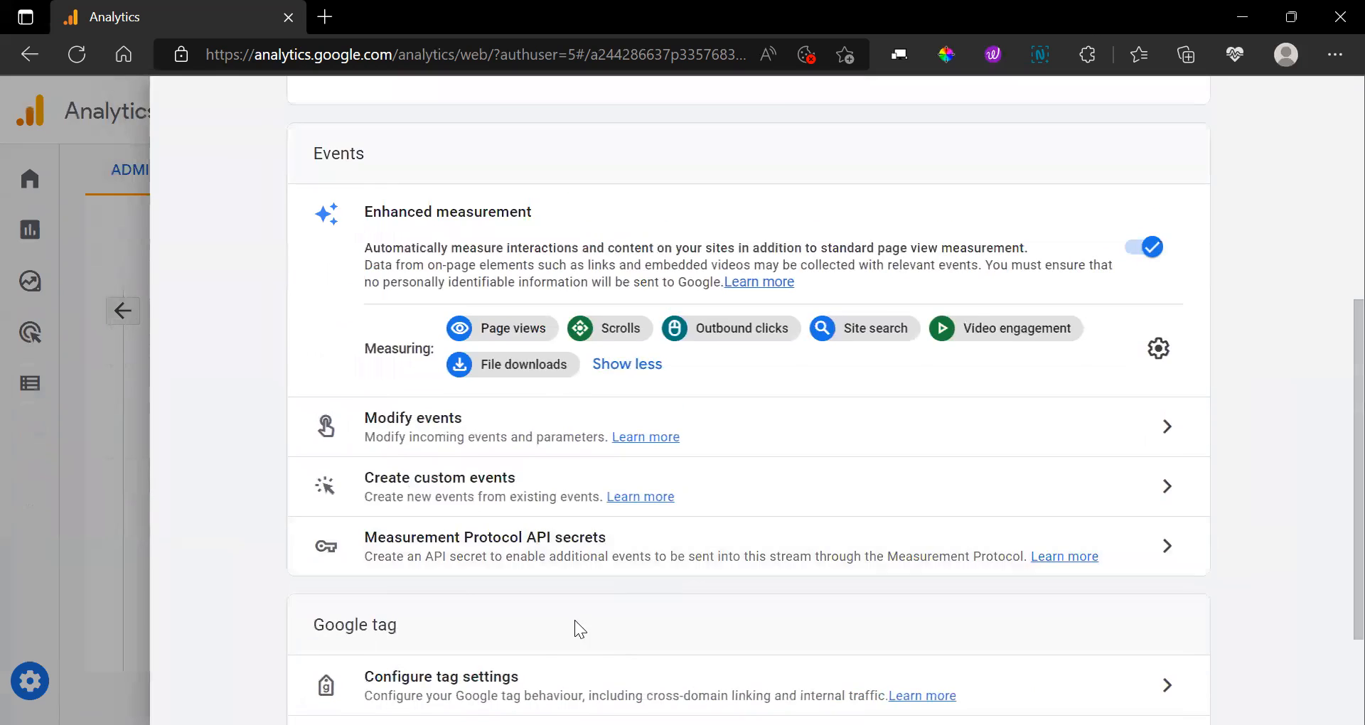
{"action": "scroll", "coordinate": [498, 623], "scroll_direction": "down", "scroll_amount": 1}
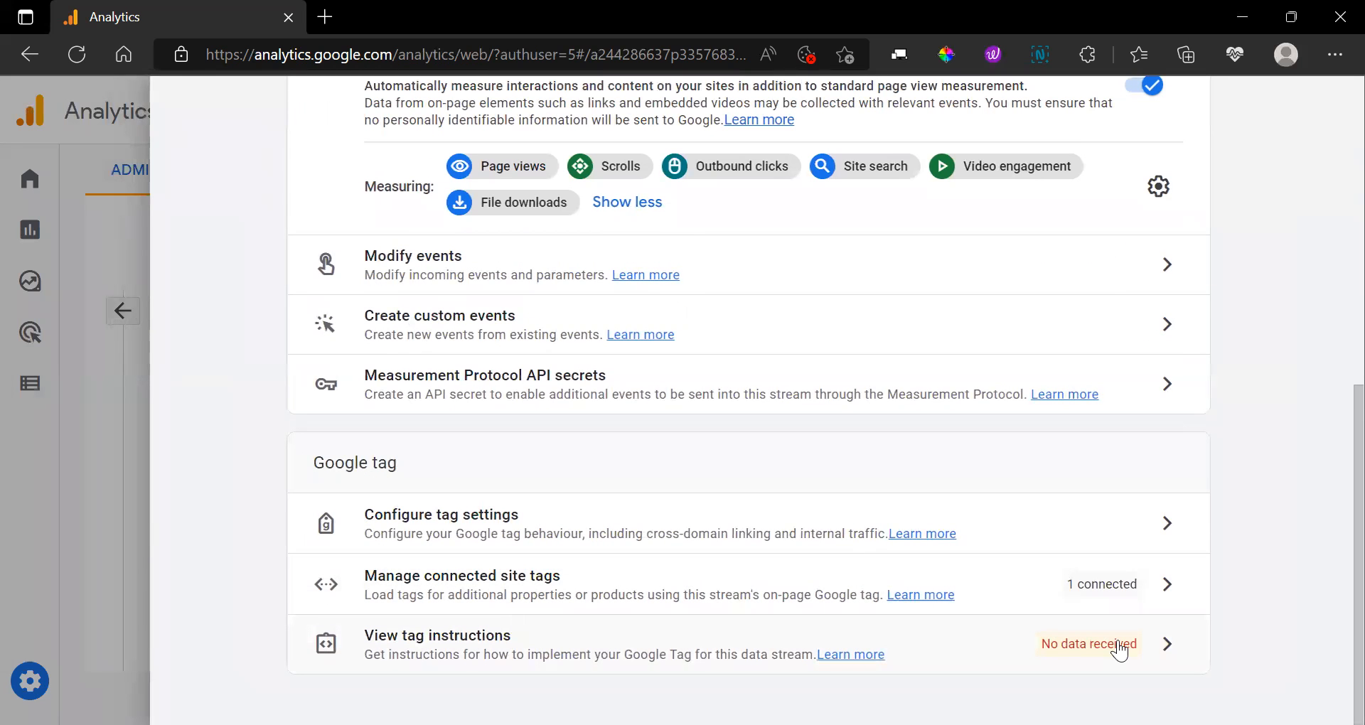
{"action": "scroll", "coordinate": [287, 393], "scroll_direction": "up", "scroll_amount": 4}
{"action": "scroll", "coordinate": [286, 391], "scroll_direction": "up", "scroll_amount": 3}
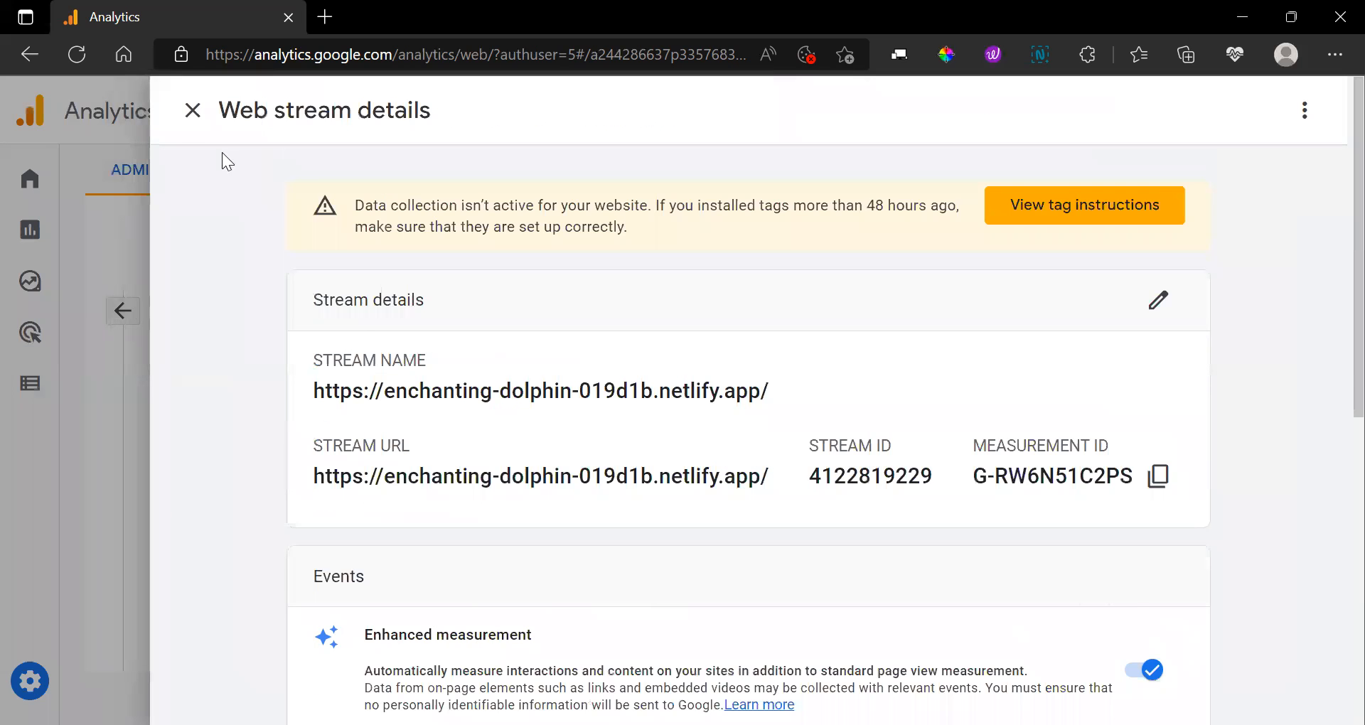
{"action": "left_click", "coordinate": [187, 109]}
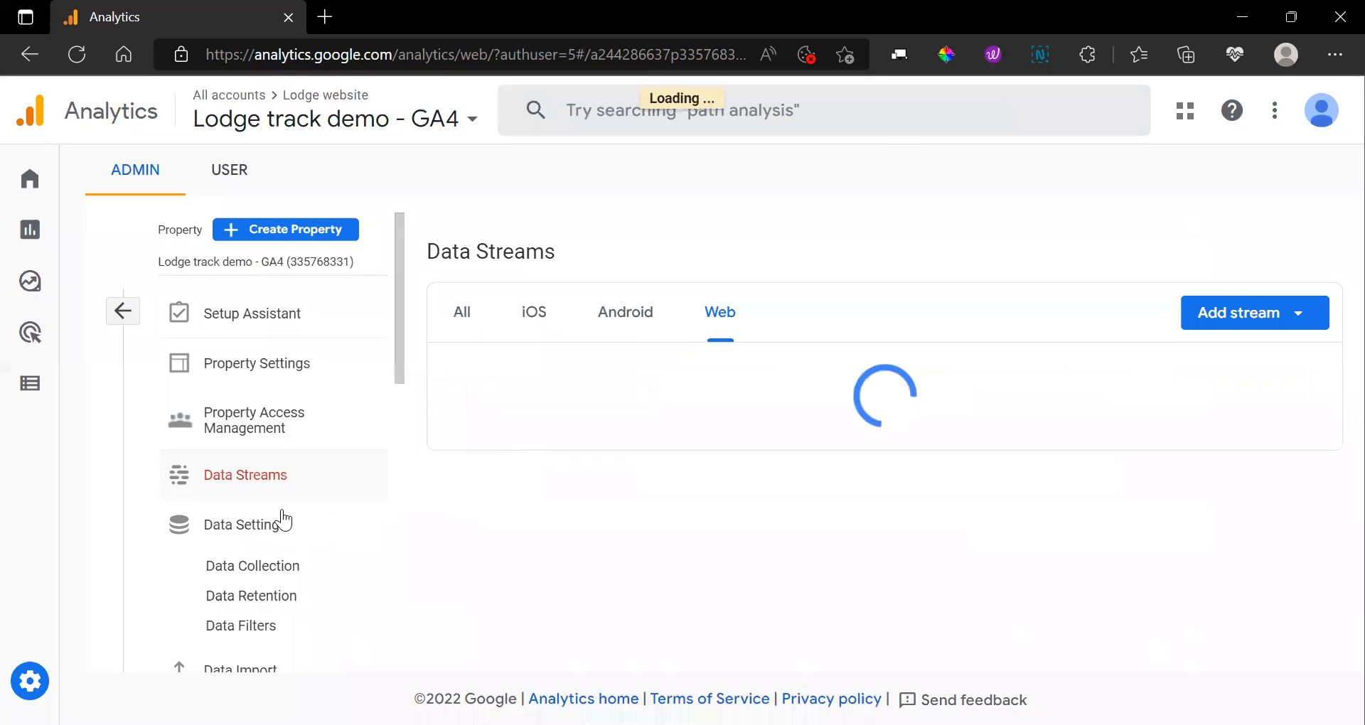
- Expand the property's data settings and open its data collection page
{"action": "scroll", "coordinate": [285, 519], "scroll_direction": "down", "scroll_amount": 2}
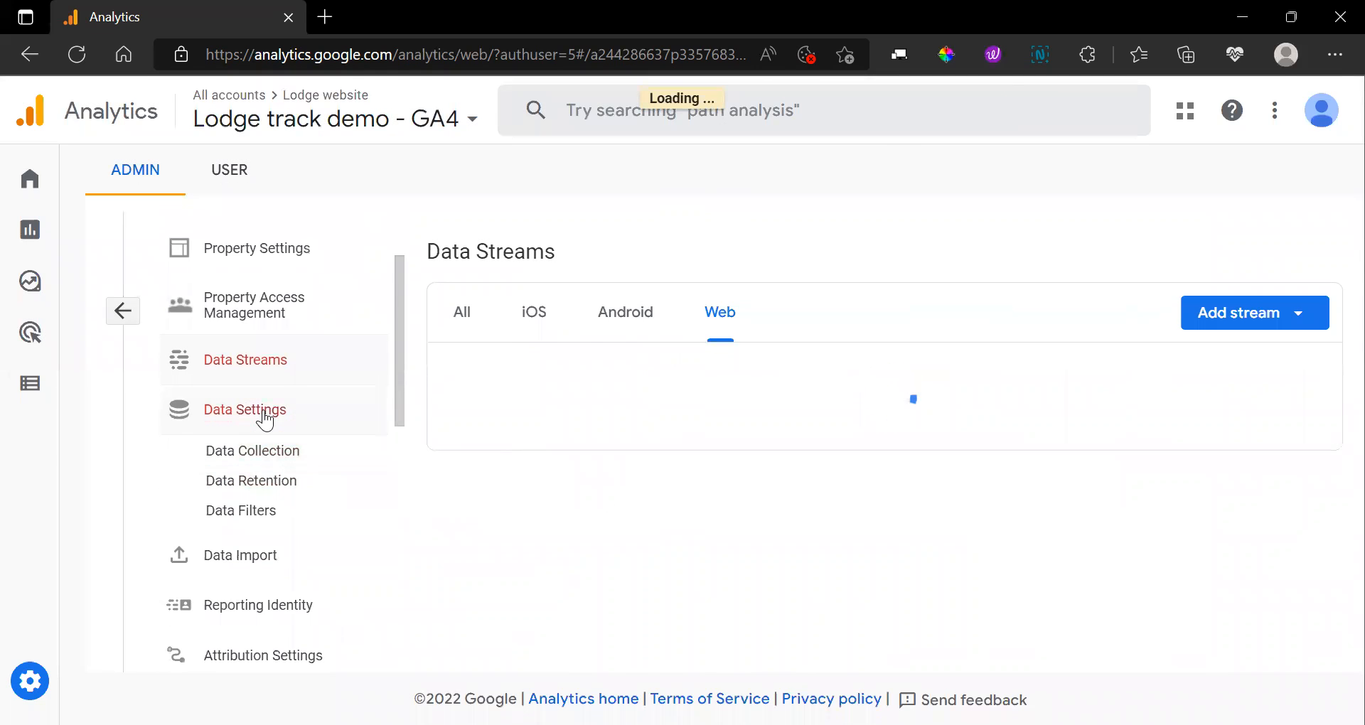
{"action": "left_click", "coordinate": [263, 415]}
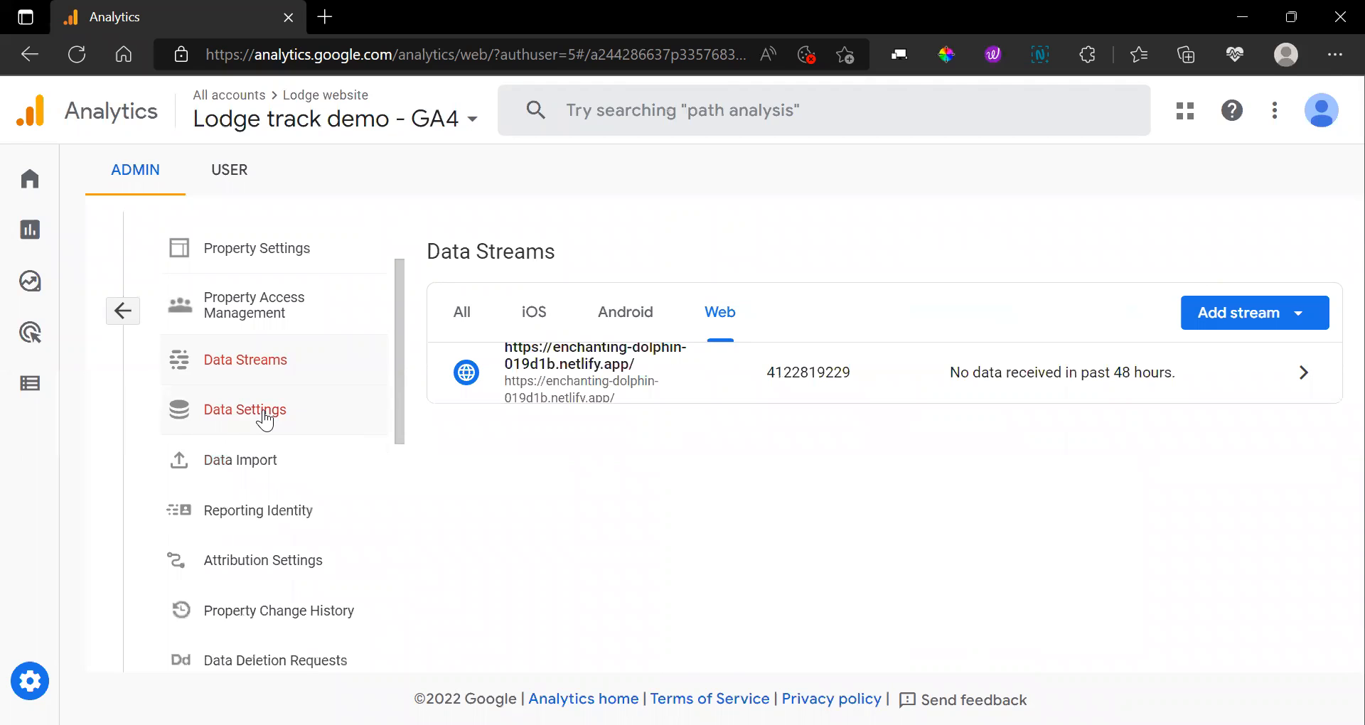
{"action": "left_click", "coordinate": [264, 419]}
{"action": "scroll", "coordinate": [284, 284], "scroll_direction": "up", "scroll_amount": 2}
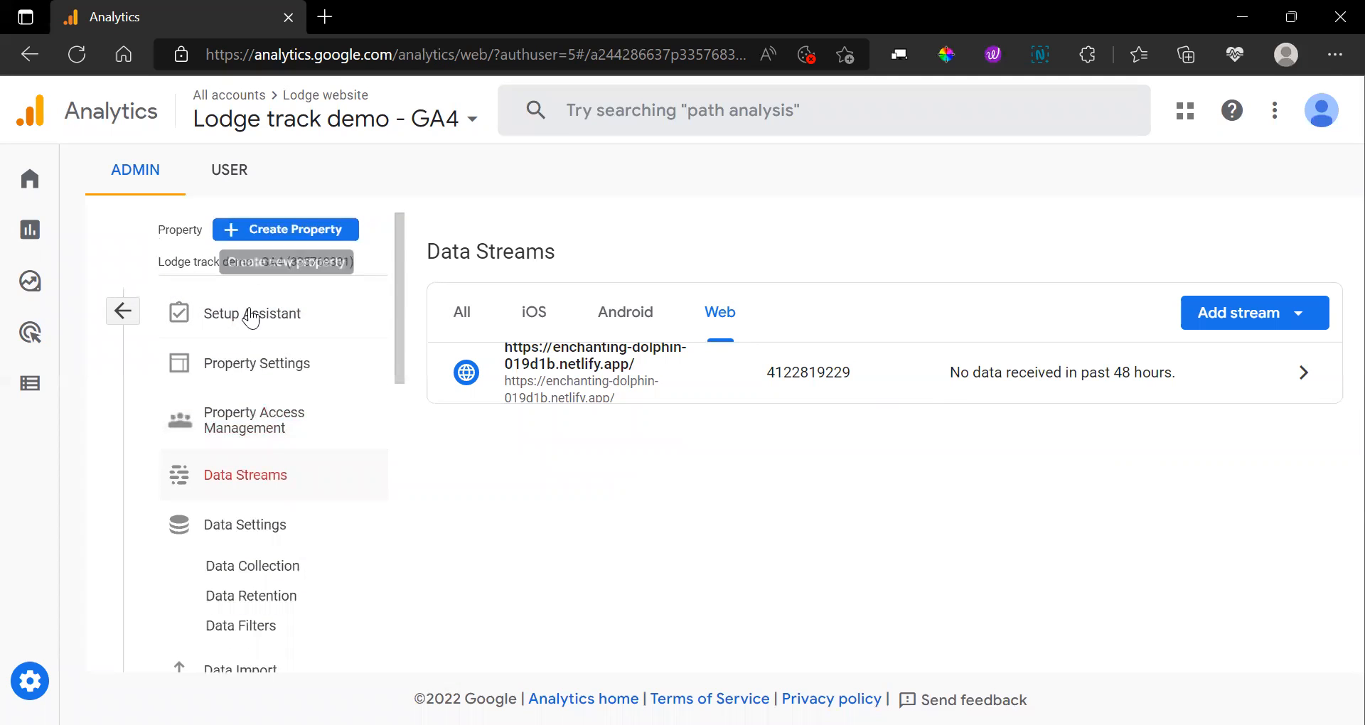
{"action": "scroll", "coordinate": [250, 318], "scroll_direction": "down", "scroll_amount": 2}
{"action": "left_click", "coordinate": [253, 425]}
{"action": "left_click", "coordinate": [260, 421]}
{"action": "left_click", "coordinate": [273, 466]}
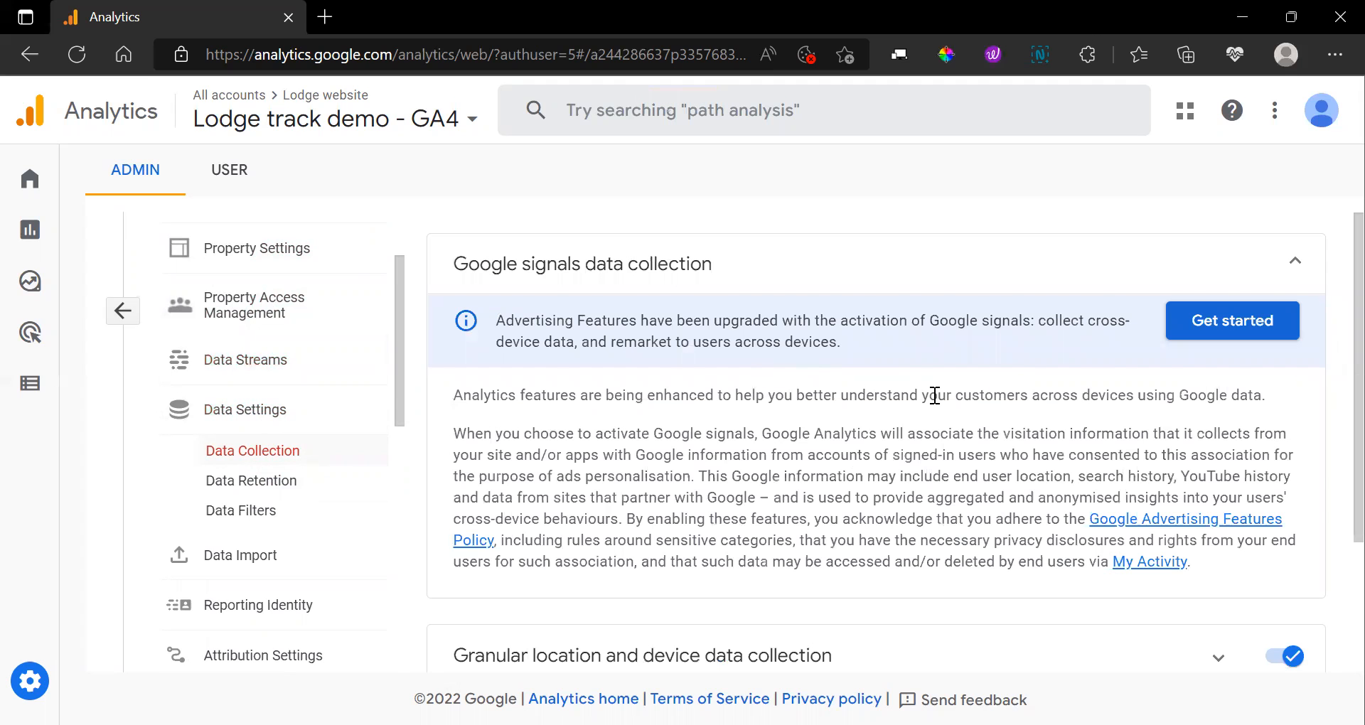
- Look through the Google signals, granular location and device data, ads personalisation and user data acknowledgement sections
{"action": "scroll", "coordinate": [936, 396], "scroll_direction": "down", "scroll_amount": 2}
{"action": "scroll", "coordinate": [939, 402], "scroll_direction": "down", "scroll_amount": 1}
{"action": "scroll", "coordinate": [935, 396], "scroll_direction": "up", "scroll_amount": 3}
{"action": "scroll", "coordinate": [958, 542], "scroll_direction": "down", "scroll_amount": 1}
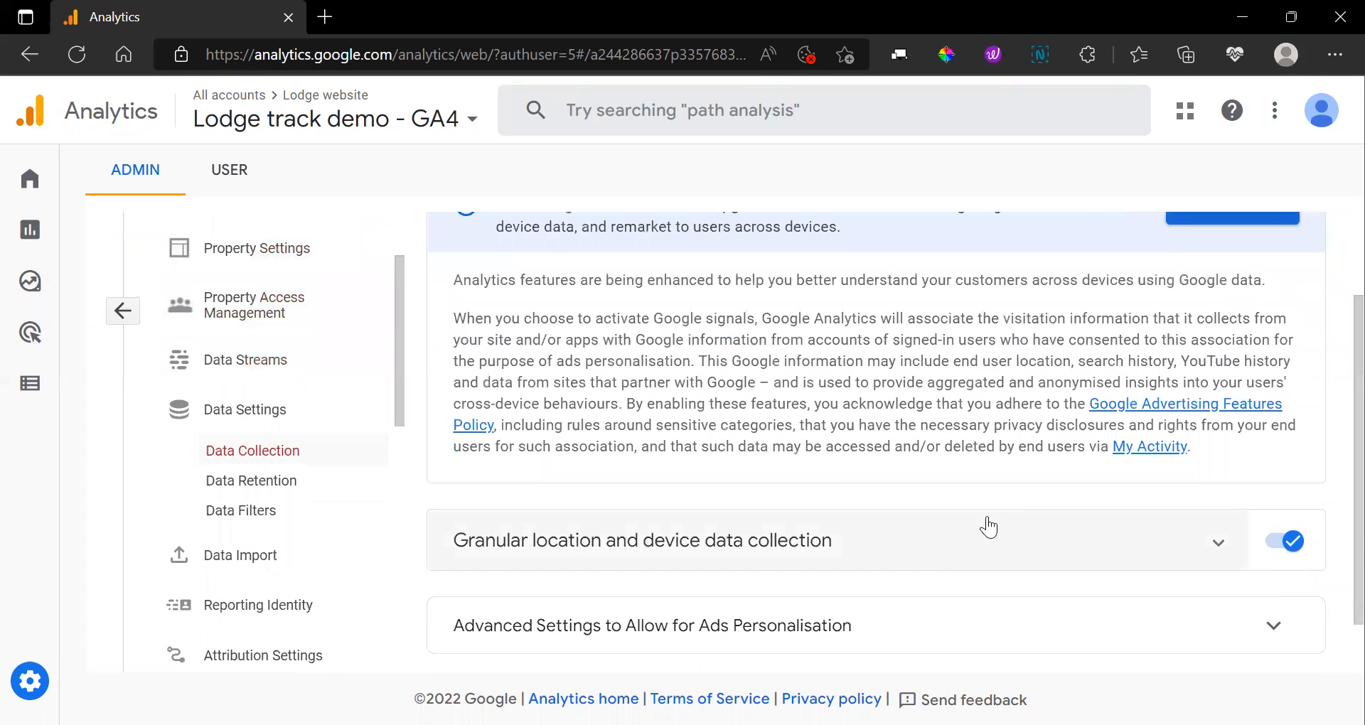
{"action": "scroll", "coordinate": [1088, 455], "scroll_direction": "down", "scroll_amount": 1}
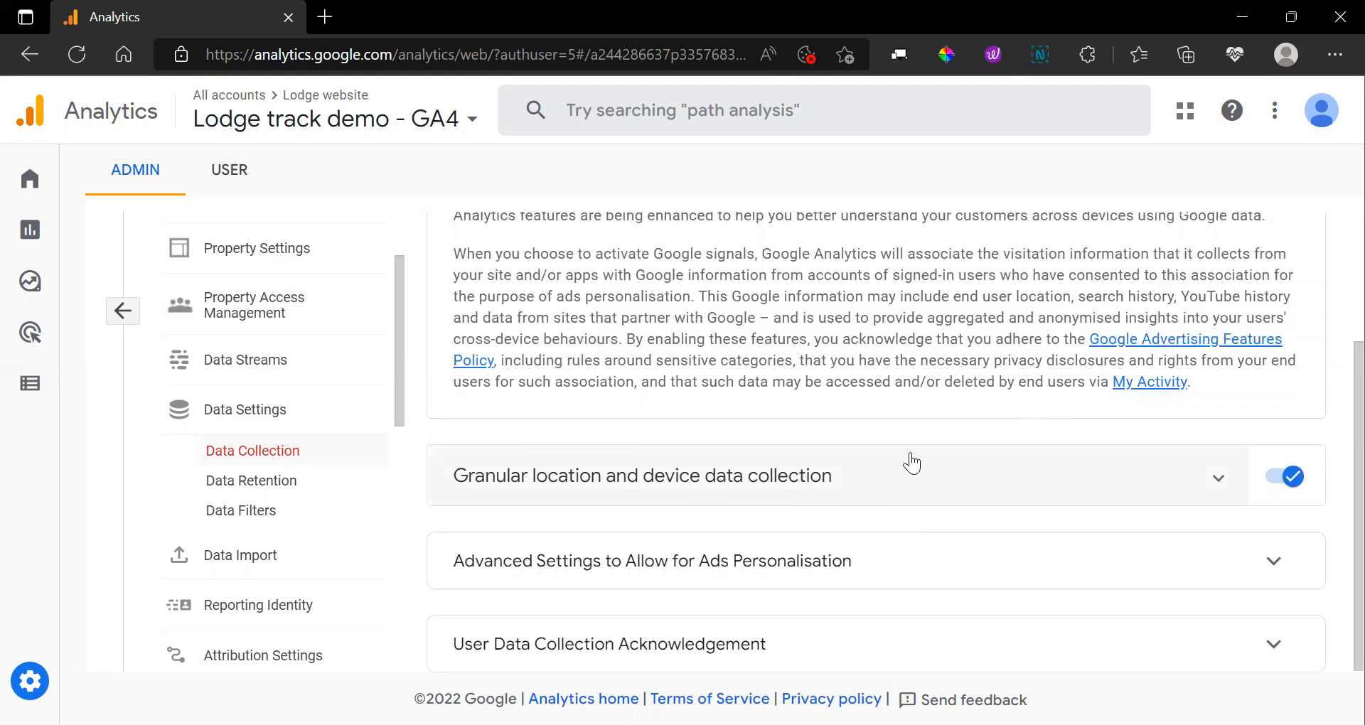
{"action": "scroll", "coordinate": [911, 463], "scroll_direction": "up", "scroll_amount": 3}
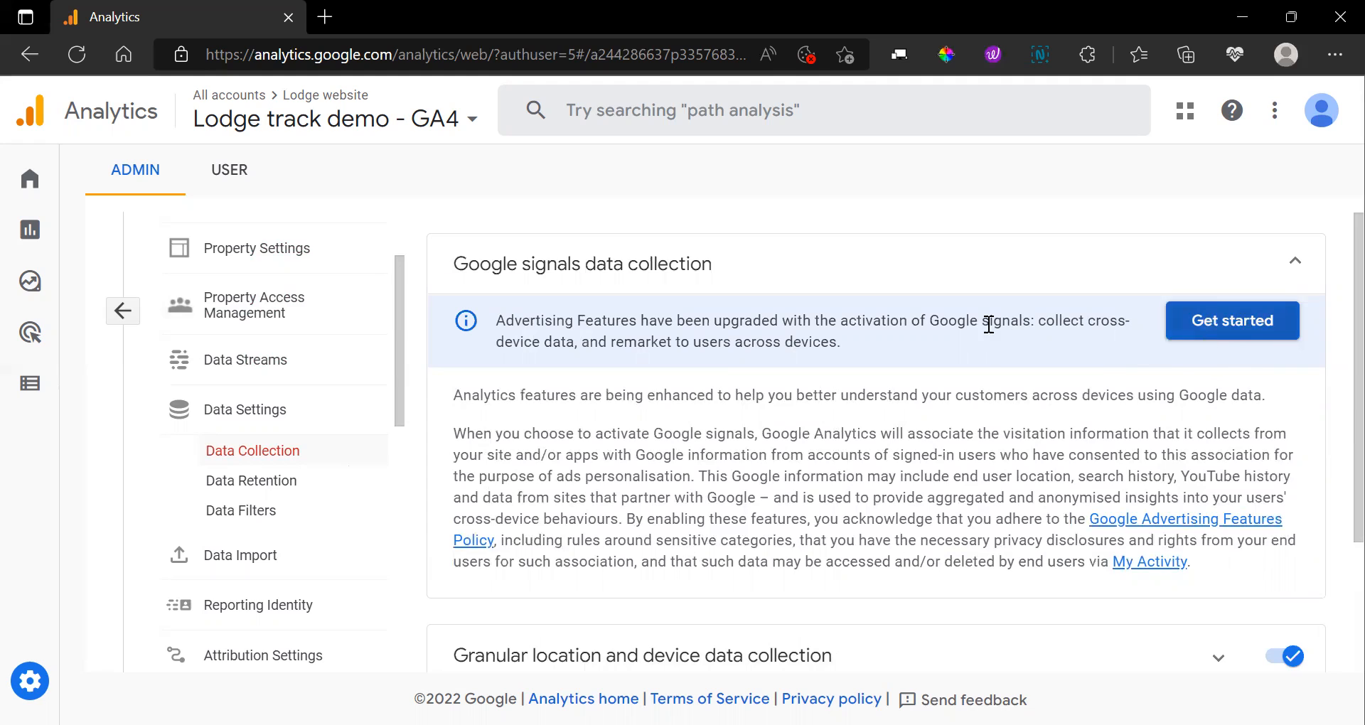
- Open the data retention settings, read the description, and check the event data retention options without choosing a different period
{"action": "left_click", "coordinate": [283, 489]}
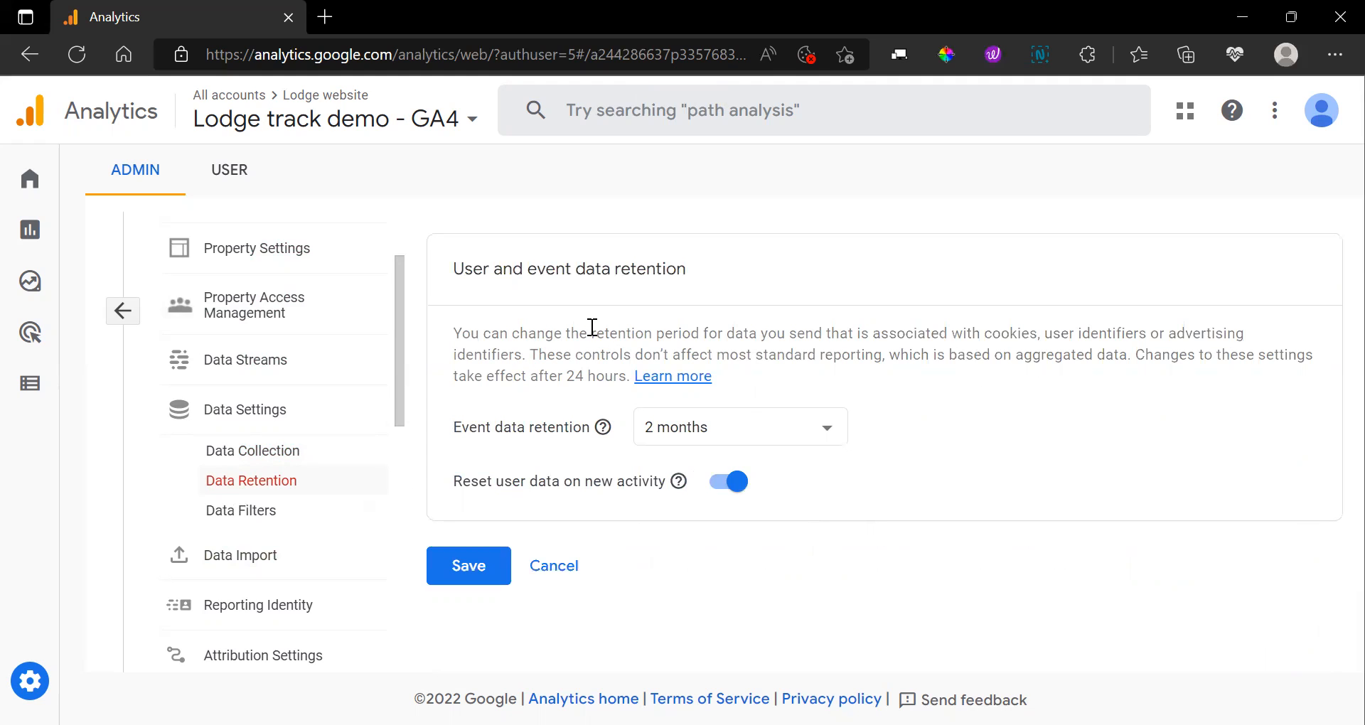
{"action": "left_click_drag", "start_coordinate": [625, 333], "coordinate": [751, 356]}
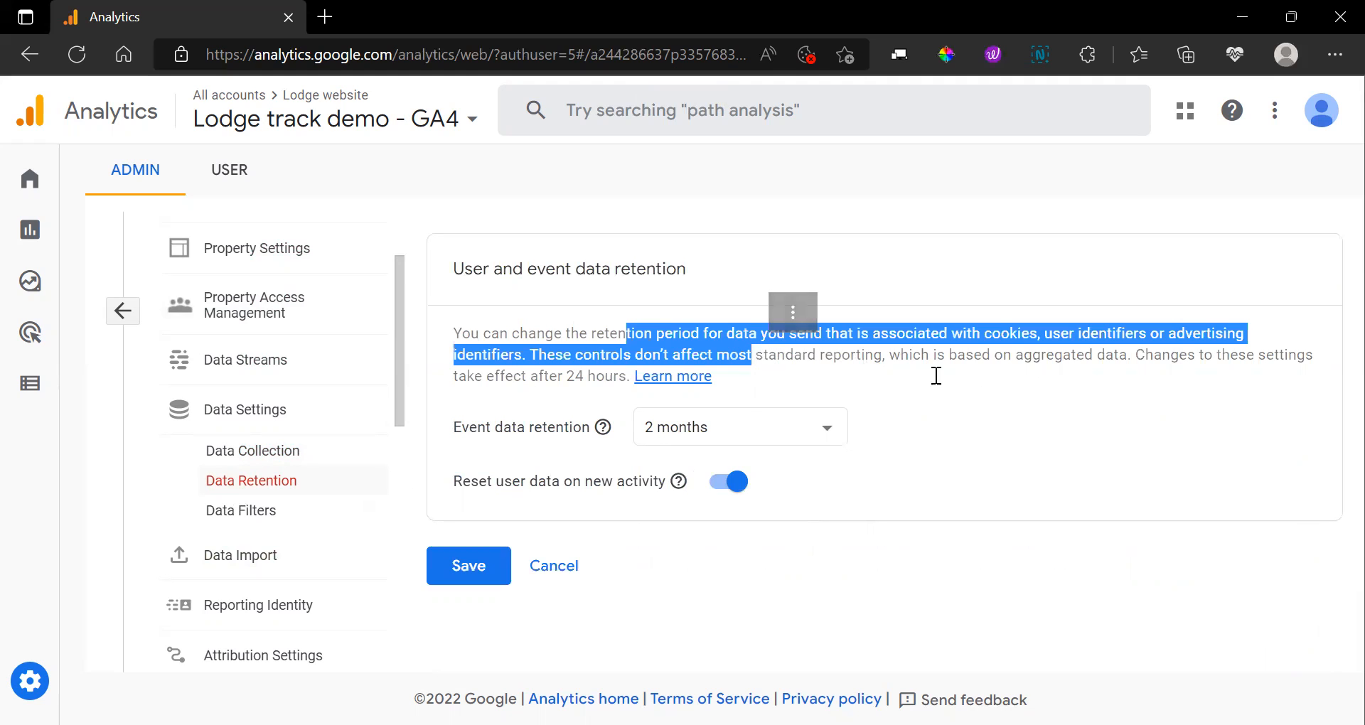
{"action": "left_click", "coordinate": [910, 361]}
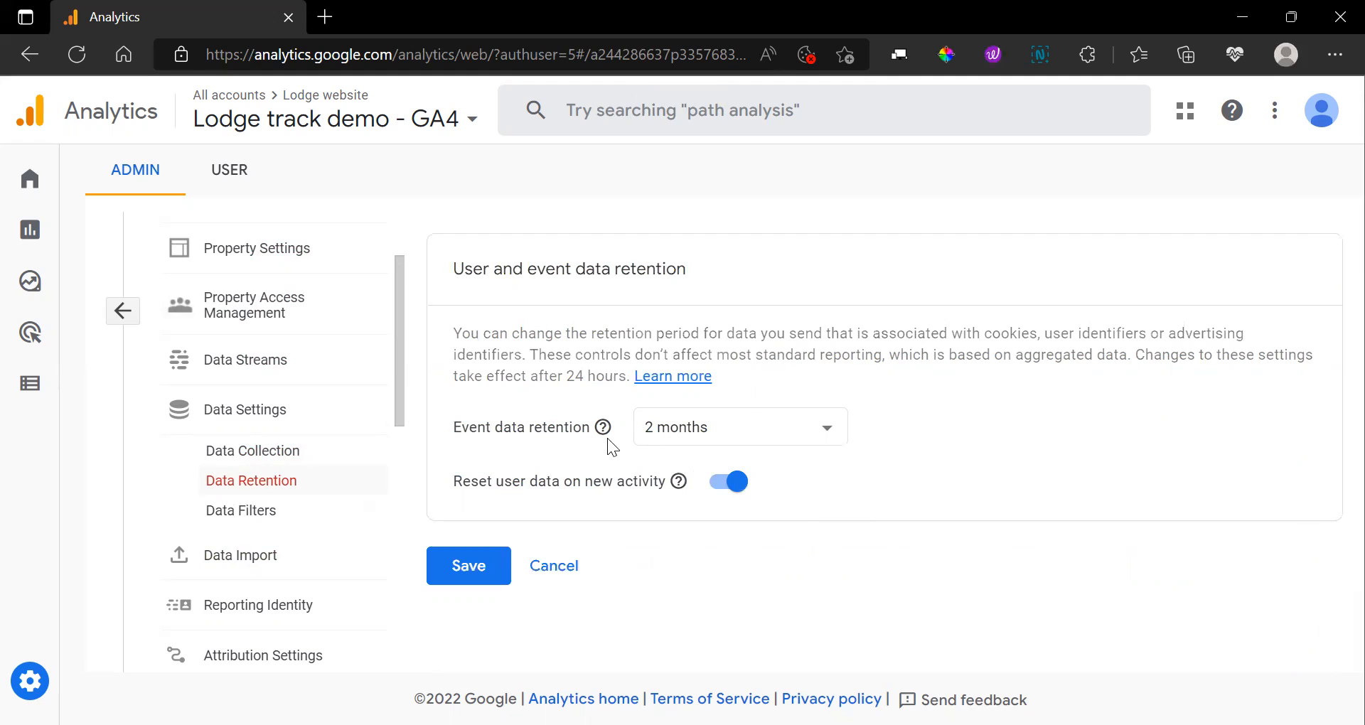
{"action": "left_click", "coordinate": [823, 430]}
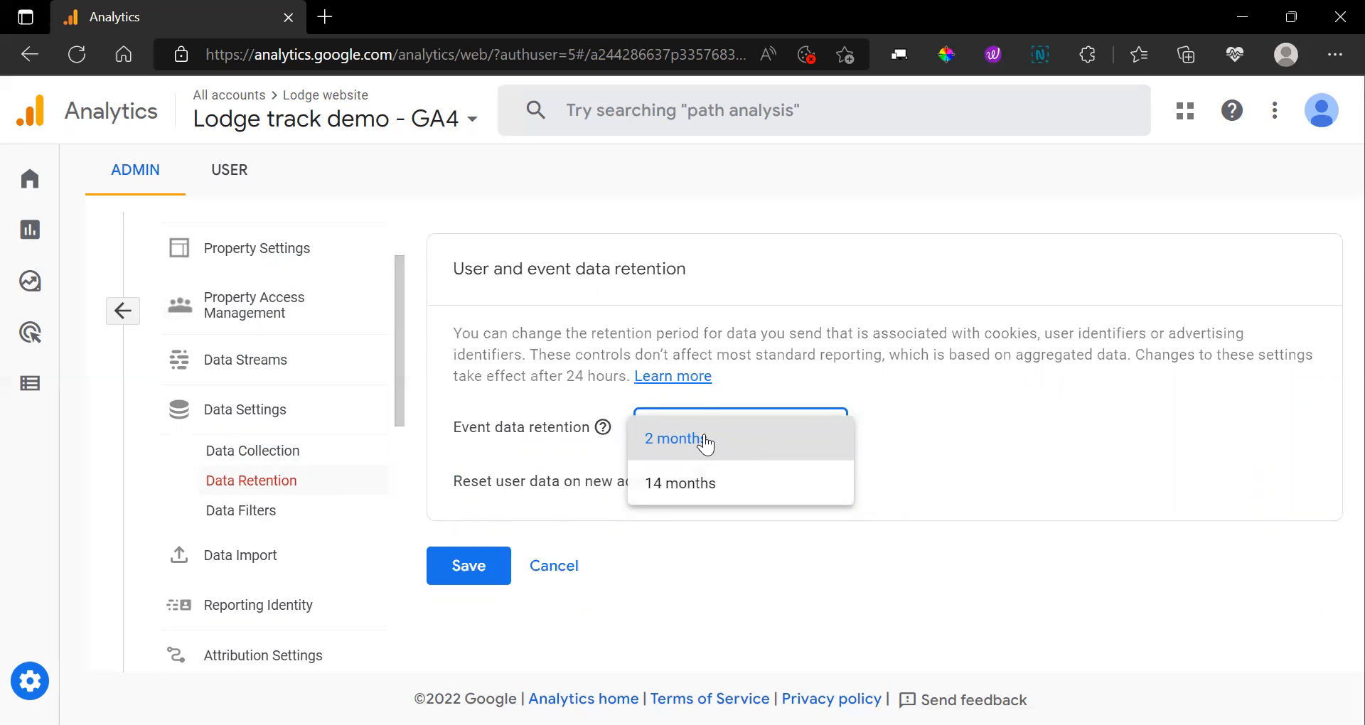
{"action": "left_click", "coordinate": [963, 440]}
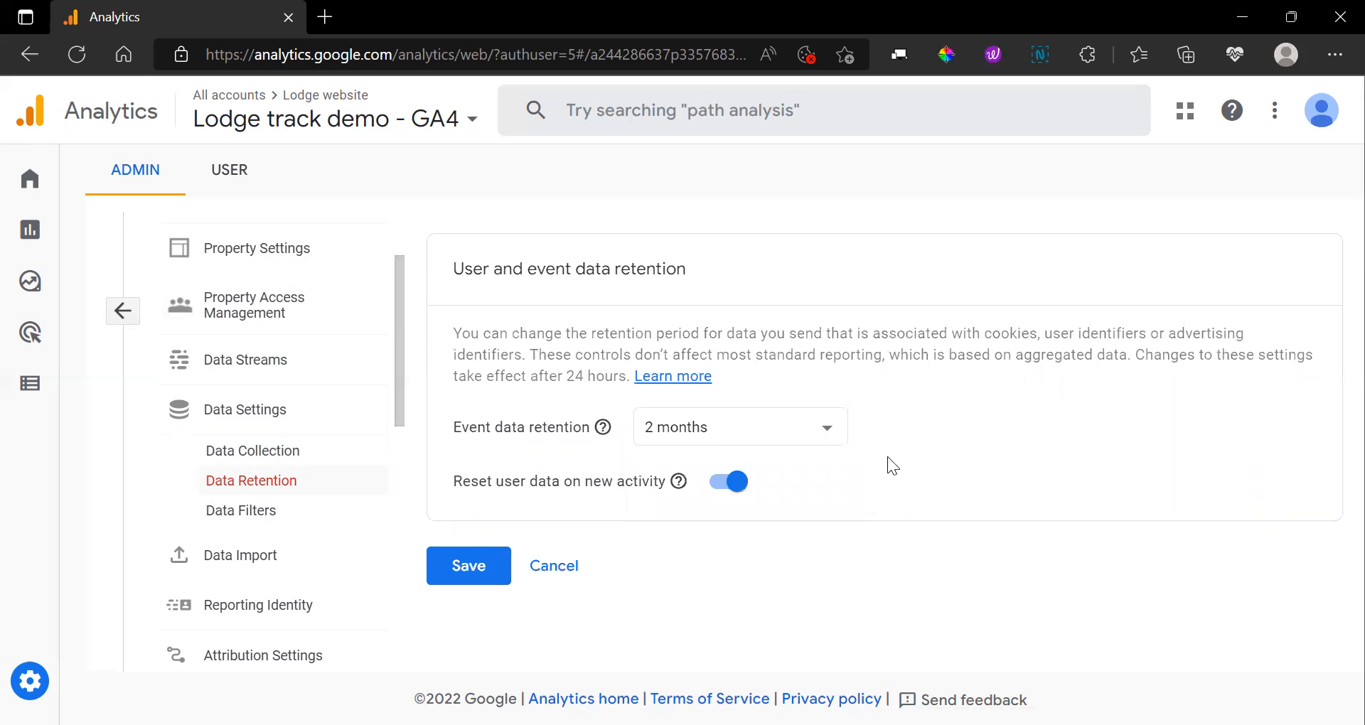
{"action": "left_click", "coordinate": [774, 435]}
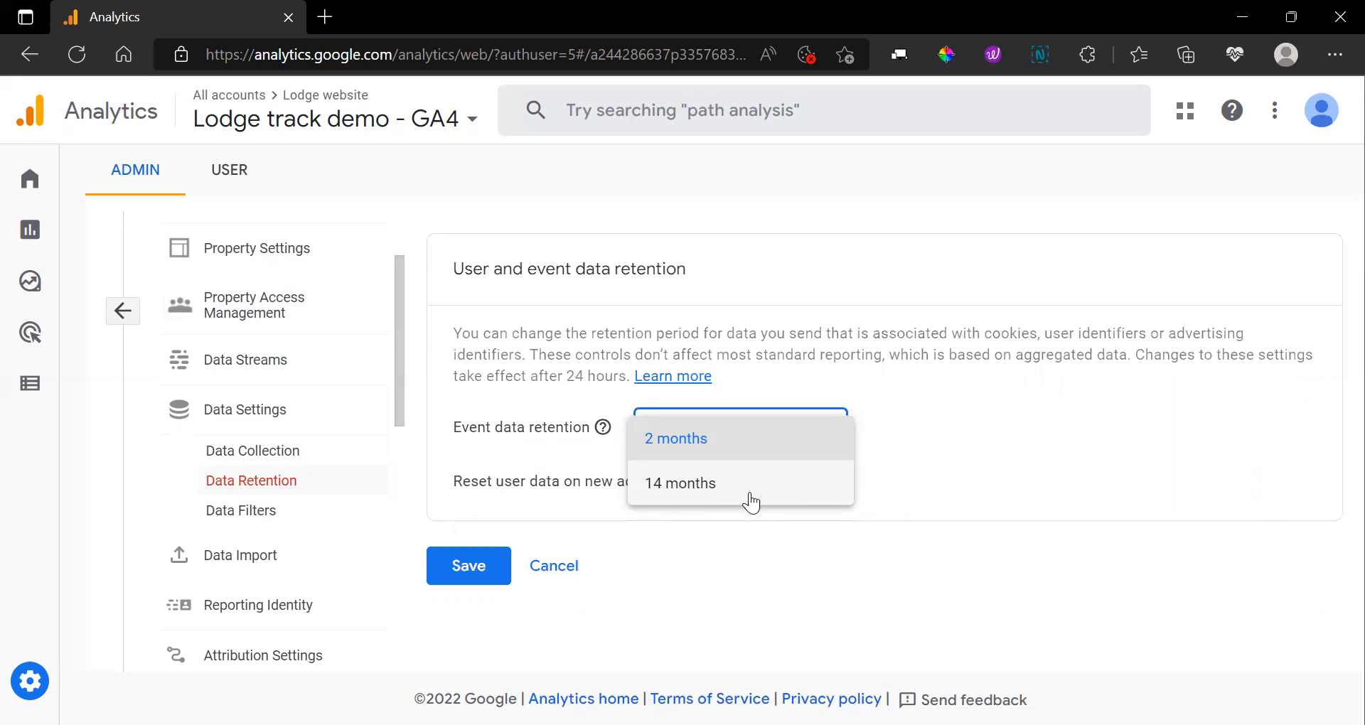
{"action": "left_click", "coordinate": [948, 468]}
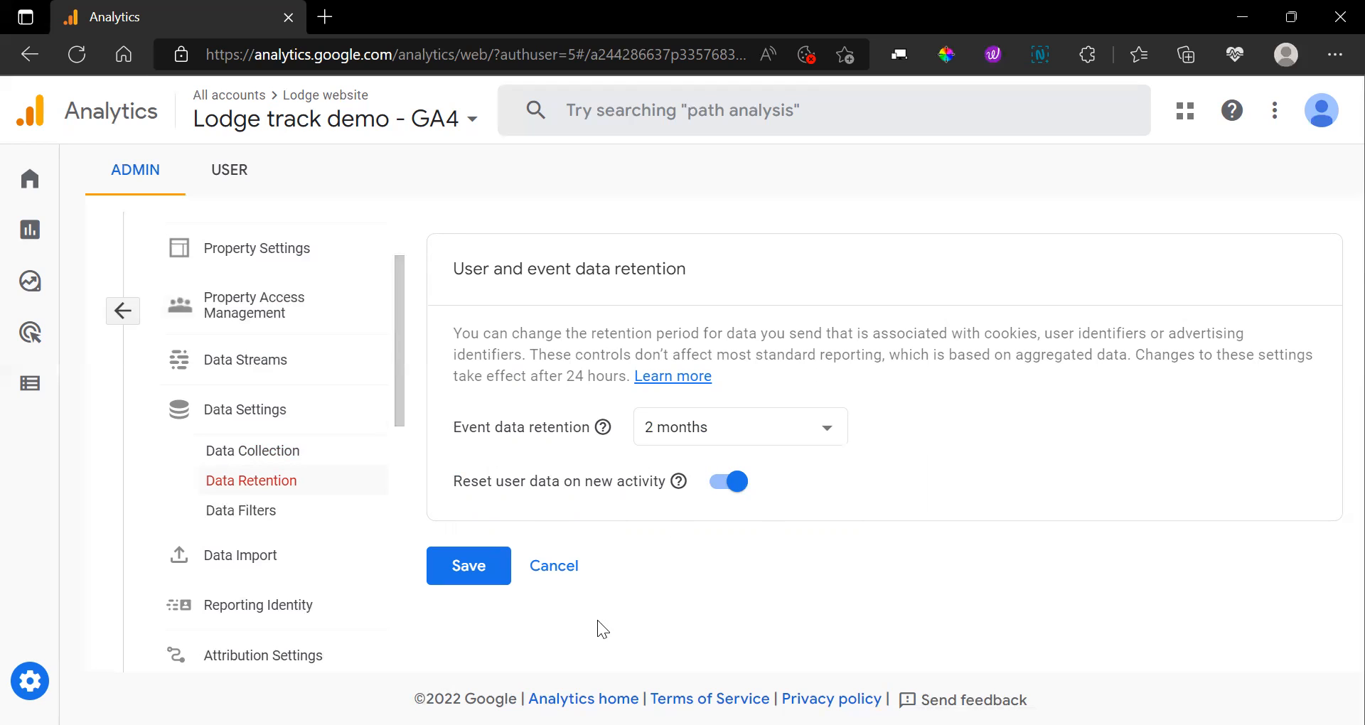
- Open the Internal Traffic data filter, examine its details and filter state options, and close it without saving changes
{"action": "left_click", "coordinate": [279, 517]}
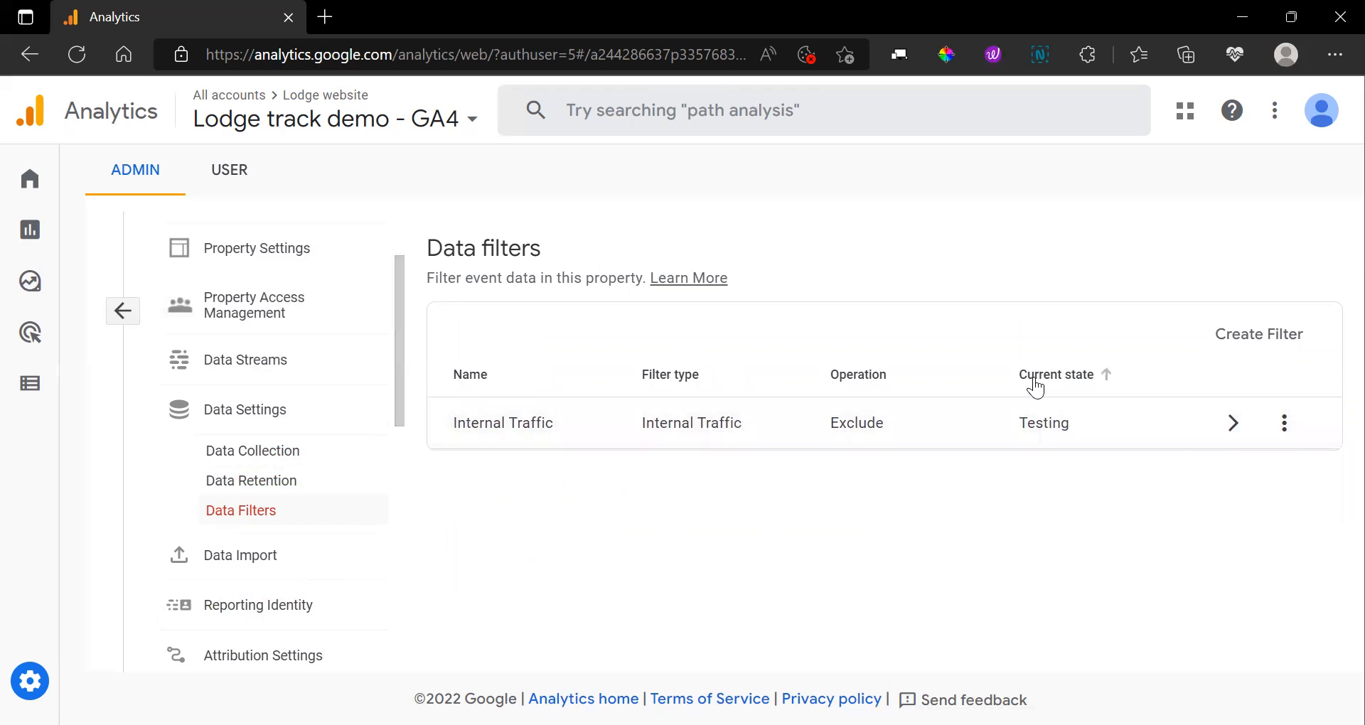
{"action": "left_click", "coordinate": [1234, 425]}
{"action": "scroll", "coordinate": [676, 406], "scroll_direction": "down", "scroll_amount": 4}
{"action": "scroll", "coordinate": [674, 410], "scroll_direction": "down", "scroll_amount": 3}
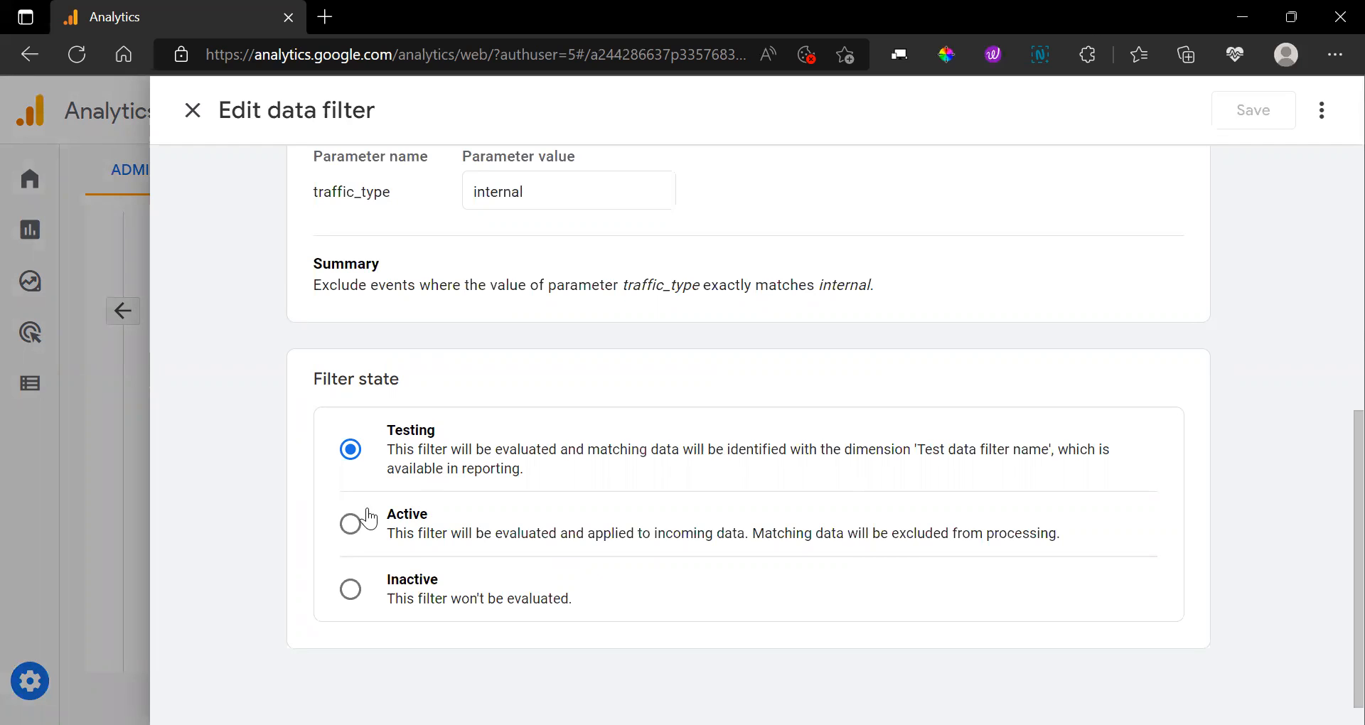
{"action": "scroll", "coordinate": [661, 380], "scroll_direction": "up", "scroll_amount": 1}
{"action": "scroll", "coordinate": [661, 381], "scroll_direction": "up", "scroll_amount": 4}
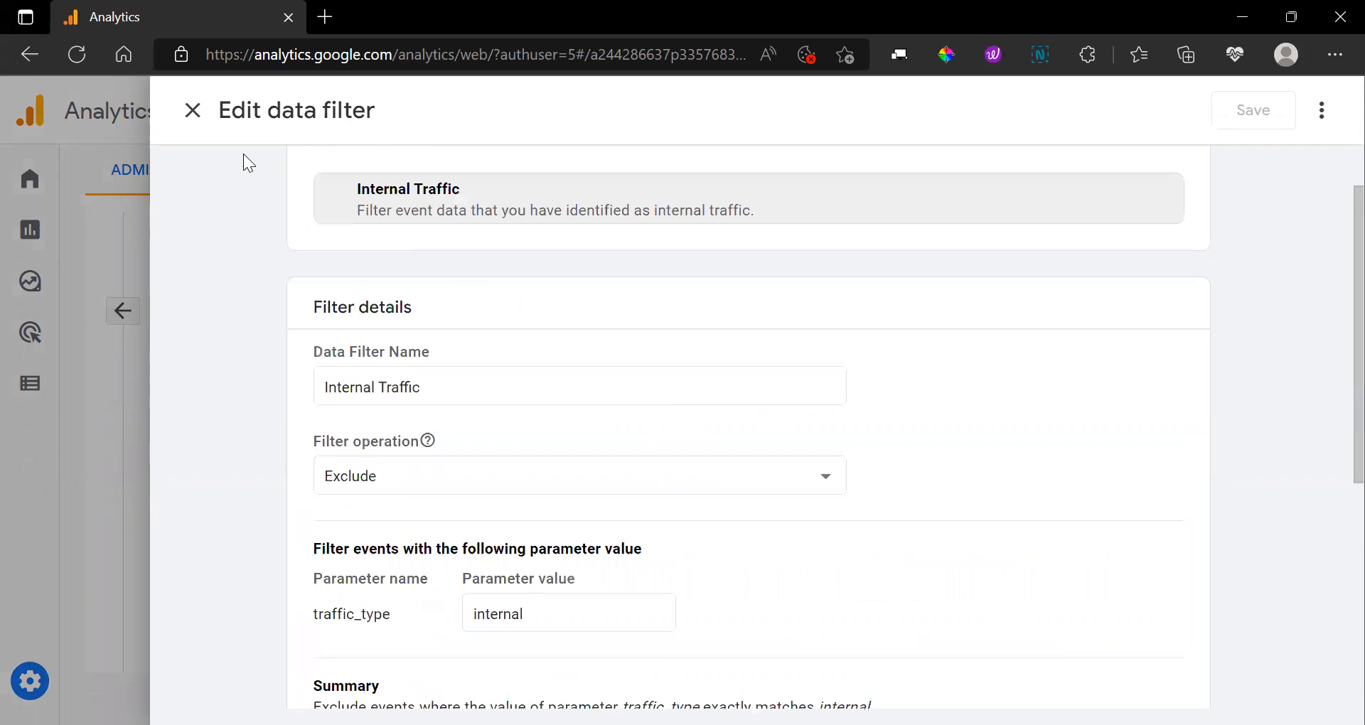
{"action": "left_click", "coordinate": [193, 113]}
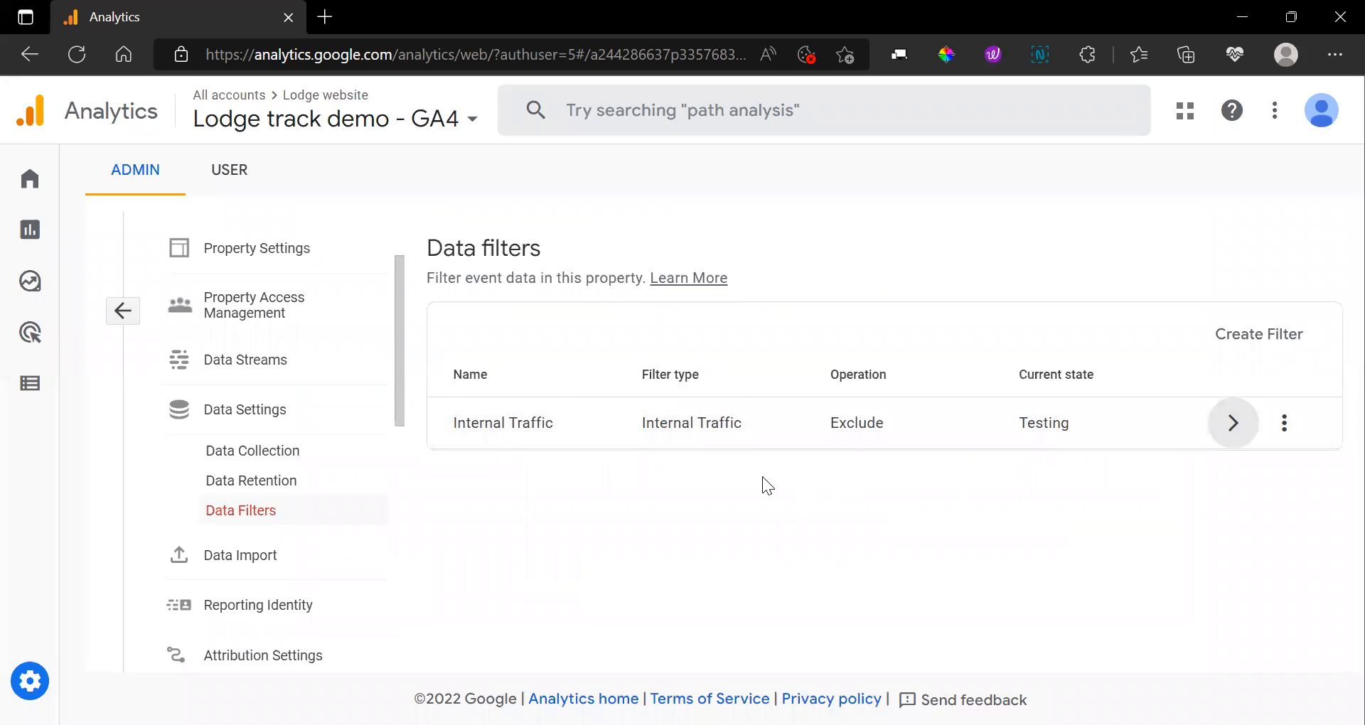
{"action": "scroll", "coordinate": [317, 503], "scroll_direction": "down", "scroll_amount": 2}
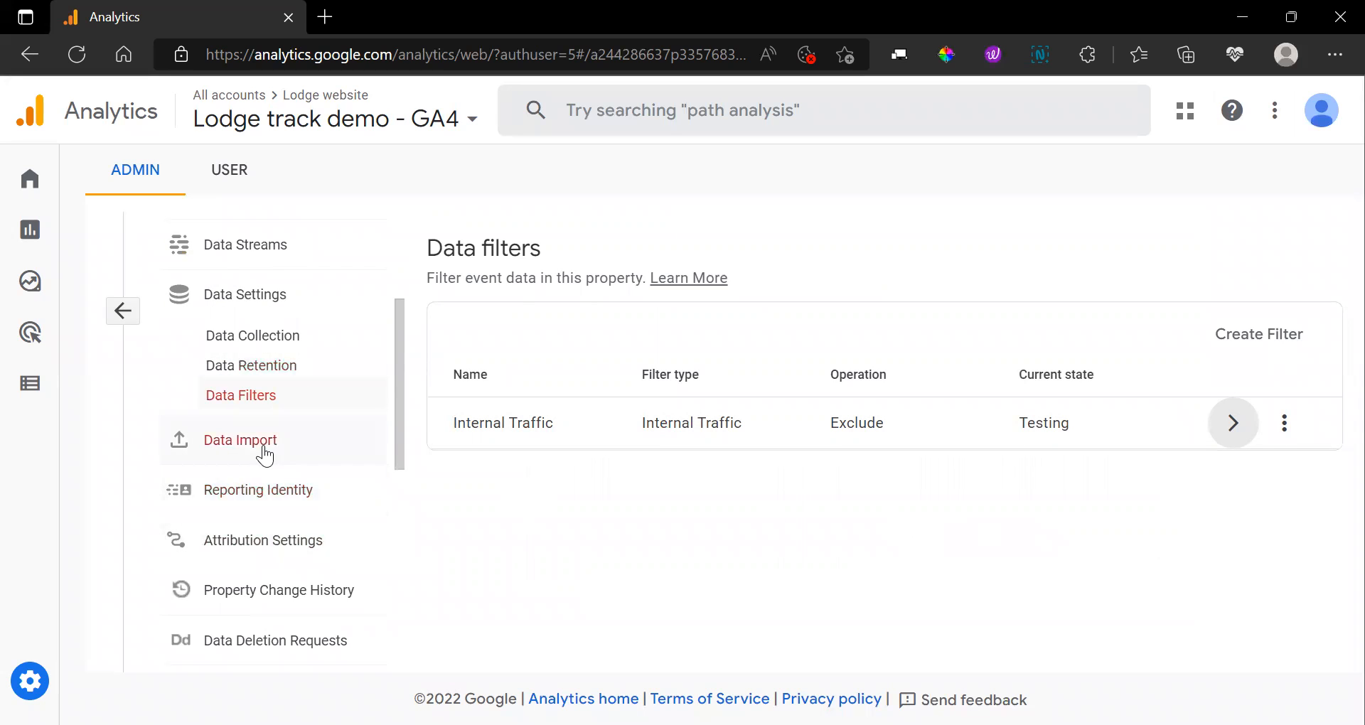
- Open the reporting identity settings, select the Observed identity without saving, and expand its method details
{"action": "left_click", "coordinate": [348, 503]}
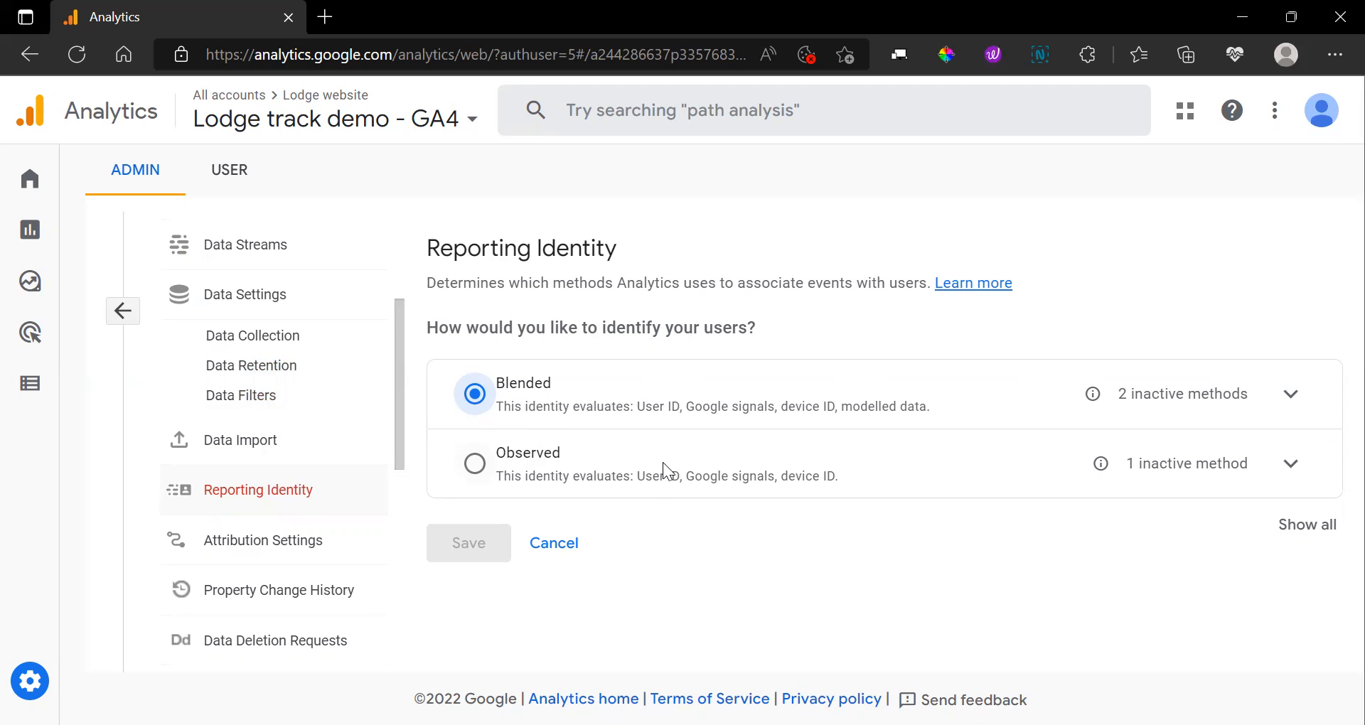
{"action": "left_click", "coordinate": [475, 463]}
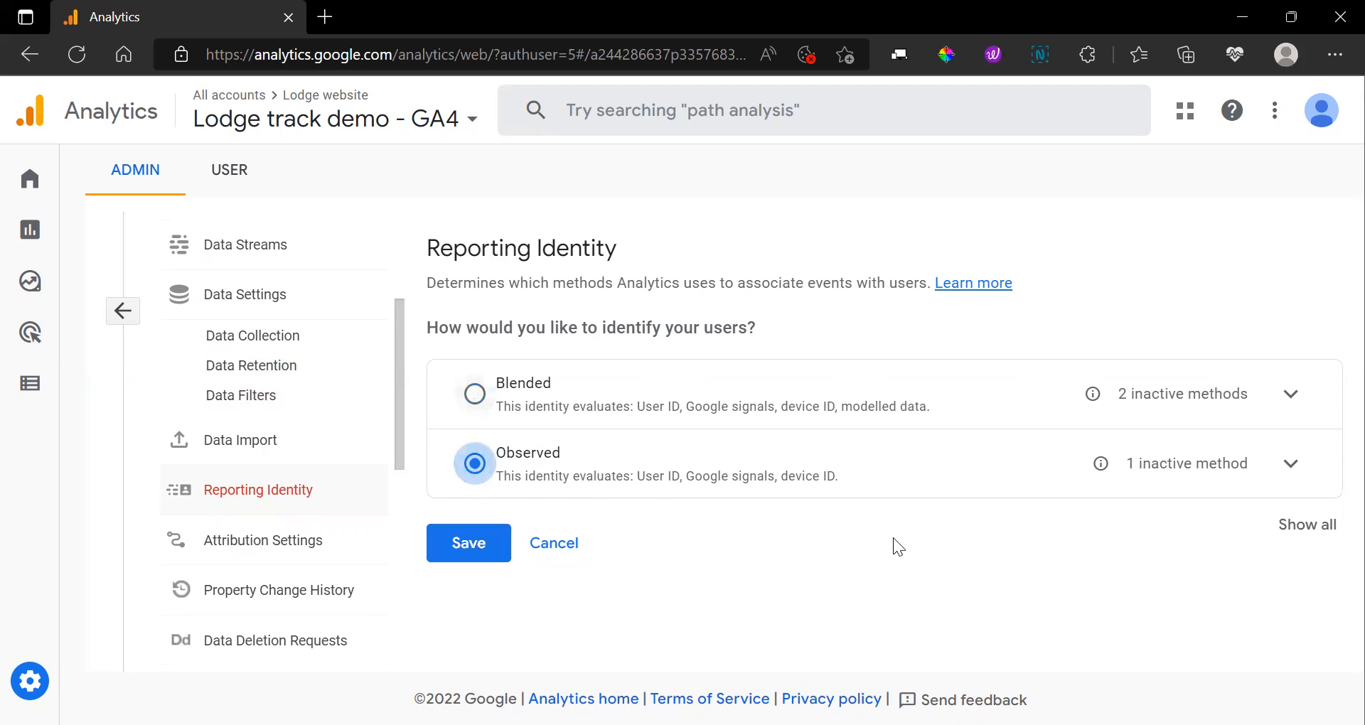
{"action": "left_click", "coordinate": [1291, 464]}
{"action": "scroll", "coordinate": [948, 489], "scroll_direction": "down", "scroll_amount": 2}
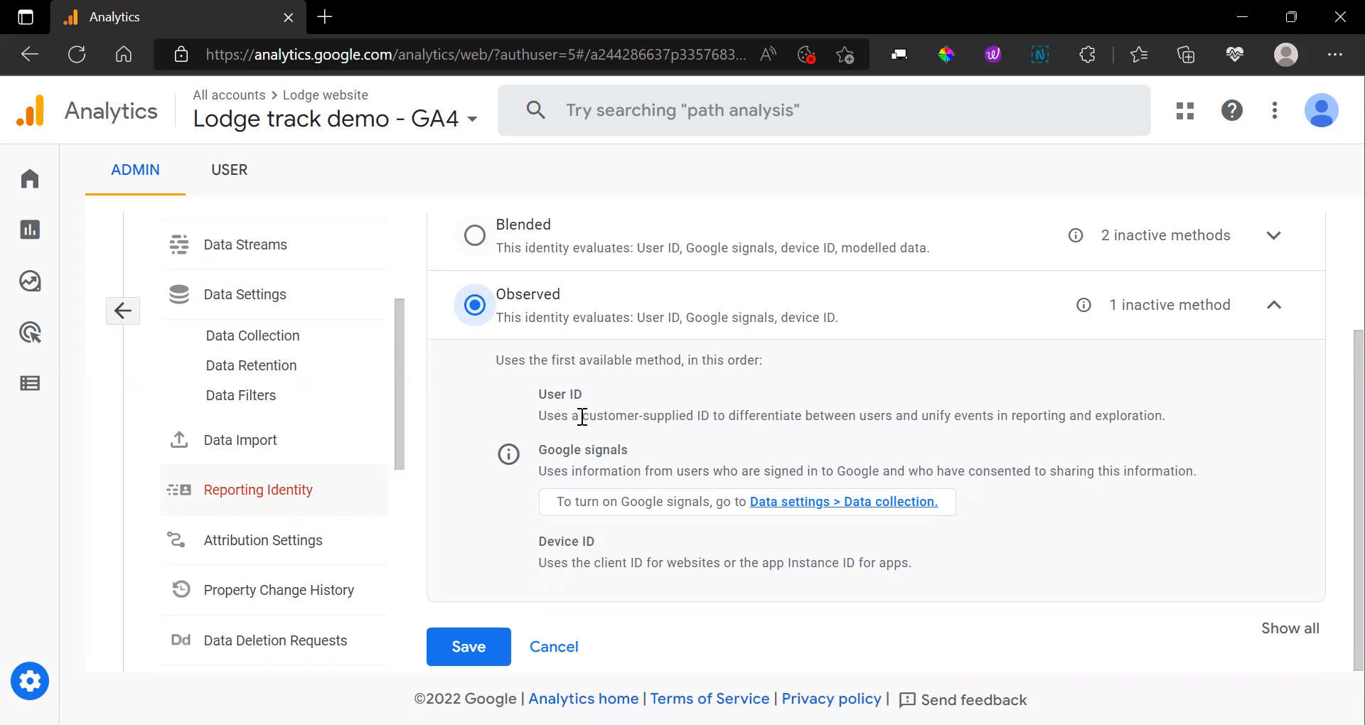
- Read the User ID method and its description in the Observed identity details
{"action": "triple_click", "coordinate": [577, 393]}
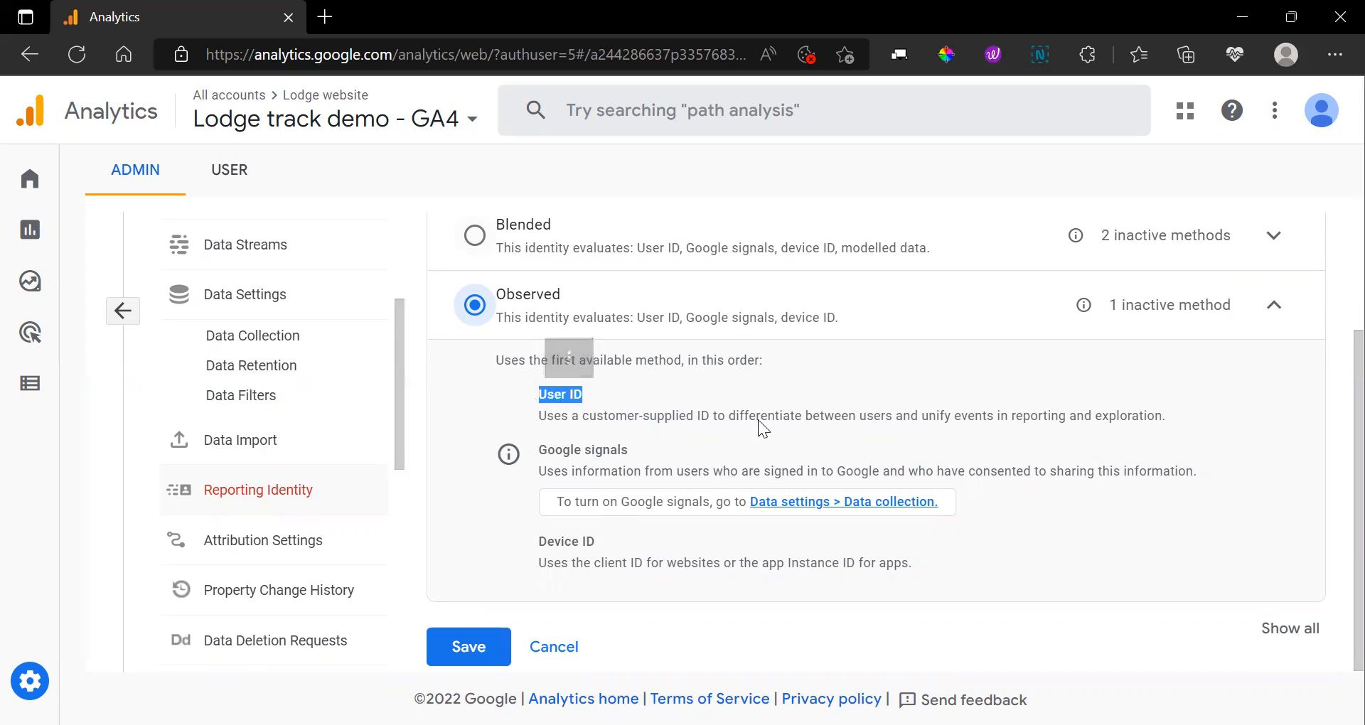
{"action": "left_click_drag", "start_coordinate": [755, 418], "coordinate": [760, 418]}
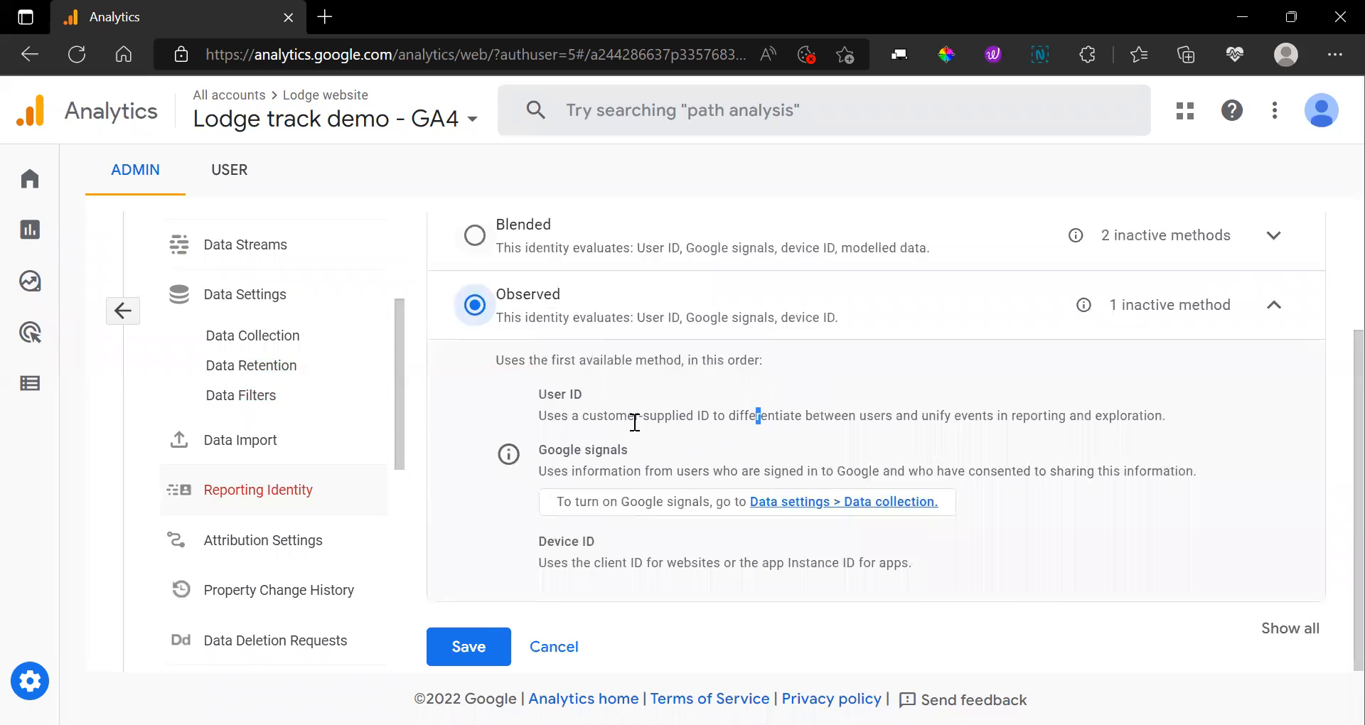
{"action": "left_click_drag", "start_coordinate": [736, 418], "coordinate": [819, 418]}
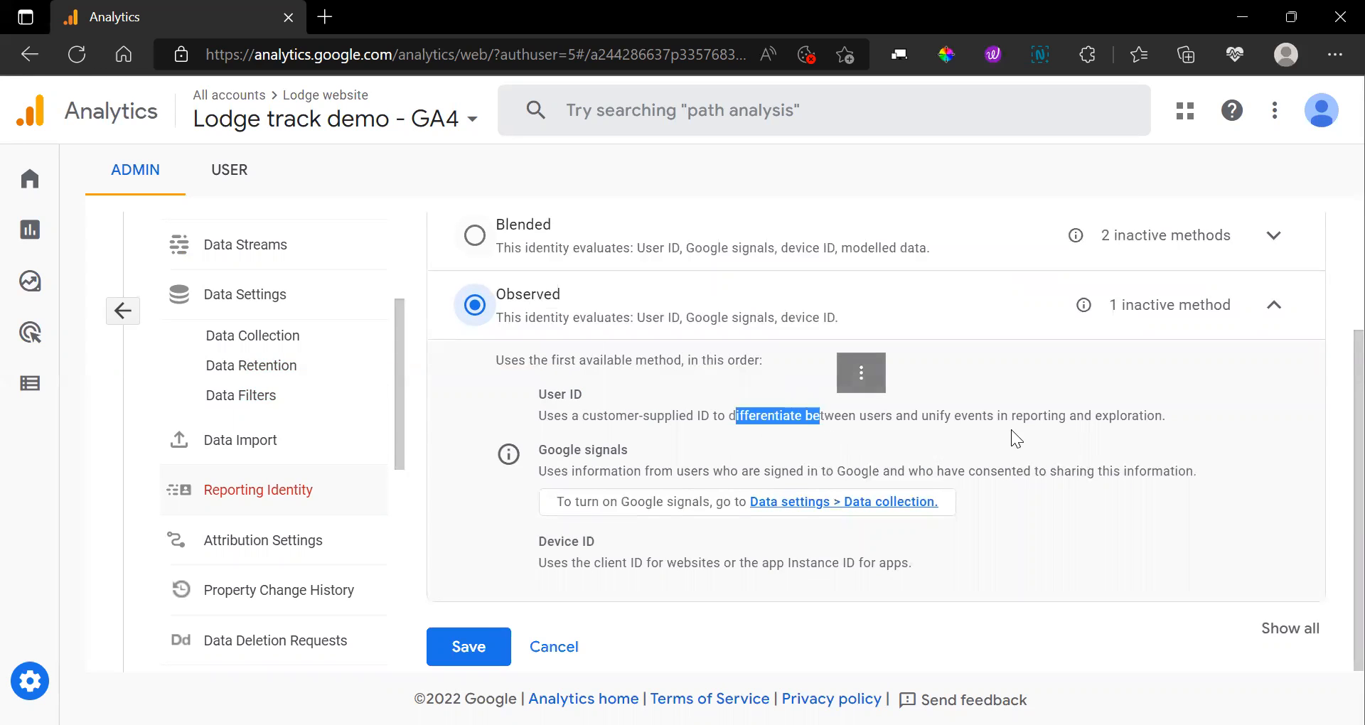
{"action": "triple_click", "coordinate": [545, 395]}
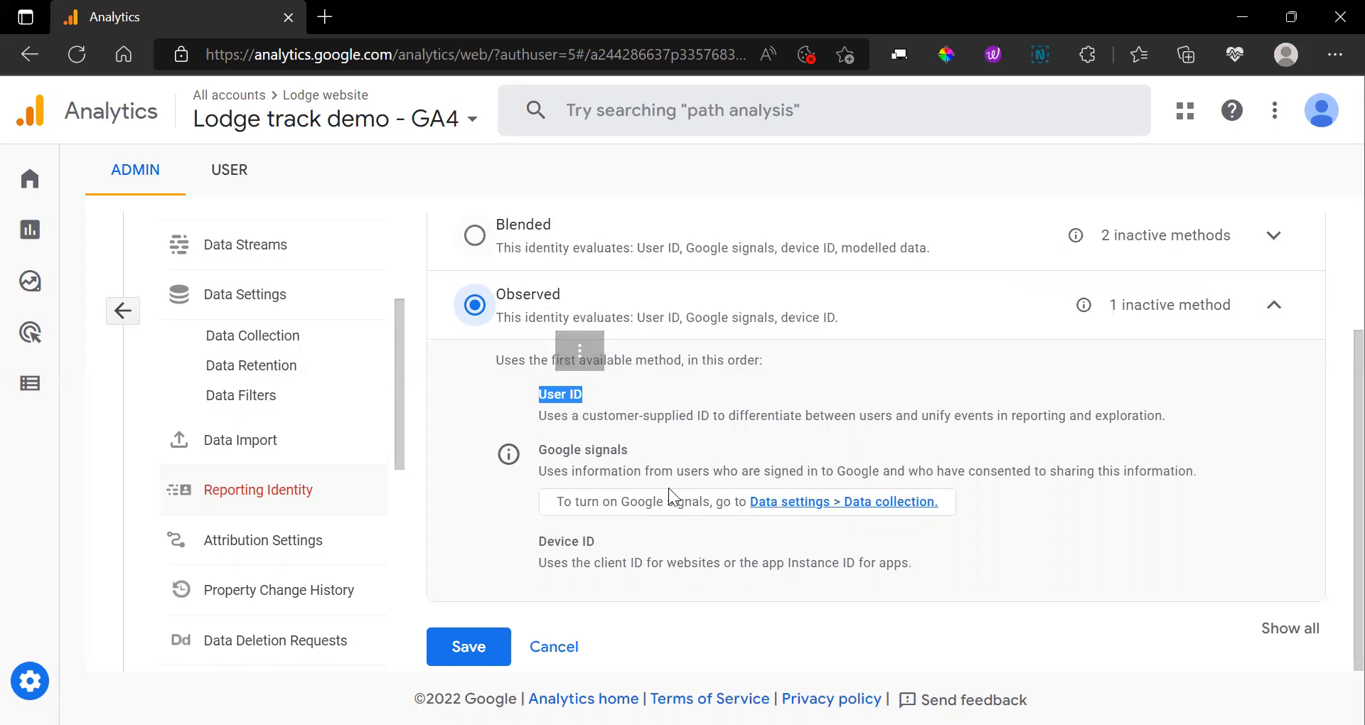
{"action": "left_click", "coordinate": [586, 393]}
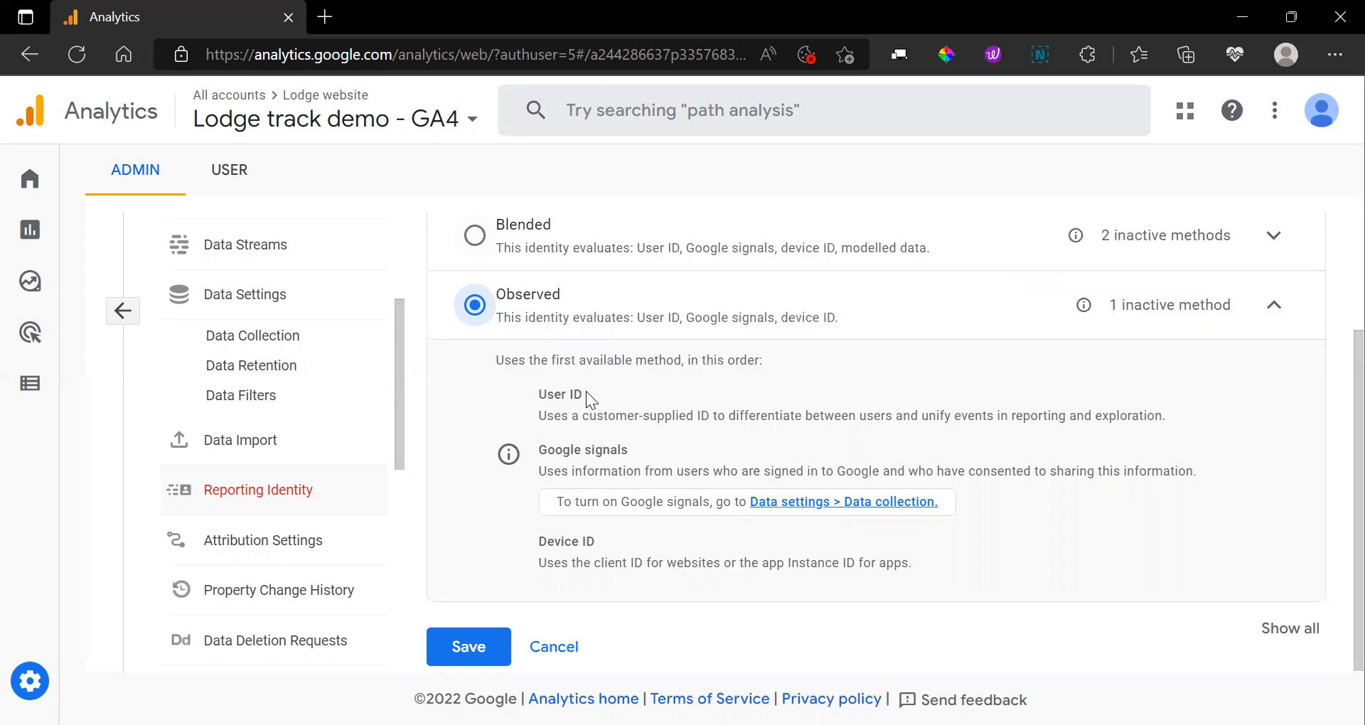
{"action": "left_click_drag", "start_coordinate": [537, 394], "coordinate": [602, 398]}
- Read the Google signals and Device ID method descriptions in the Observed identity details
{"action": "left_click_drag", "start_coordinate": [833, 472], "coordinate": [889, 472]}
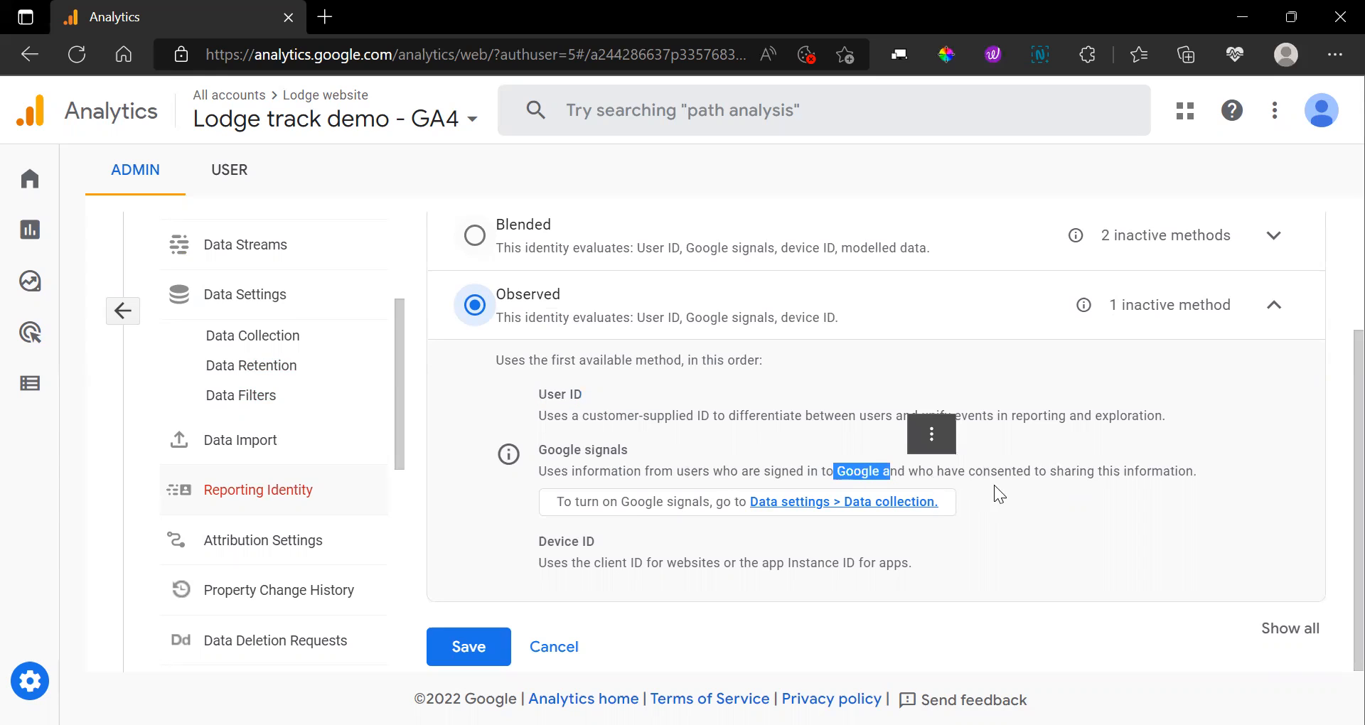
{"action": "left_click_drag", "start_coordinate": [983, 472], "coordinate": [1186, 472]}
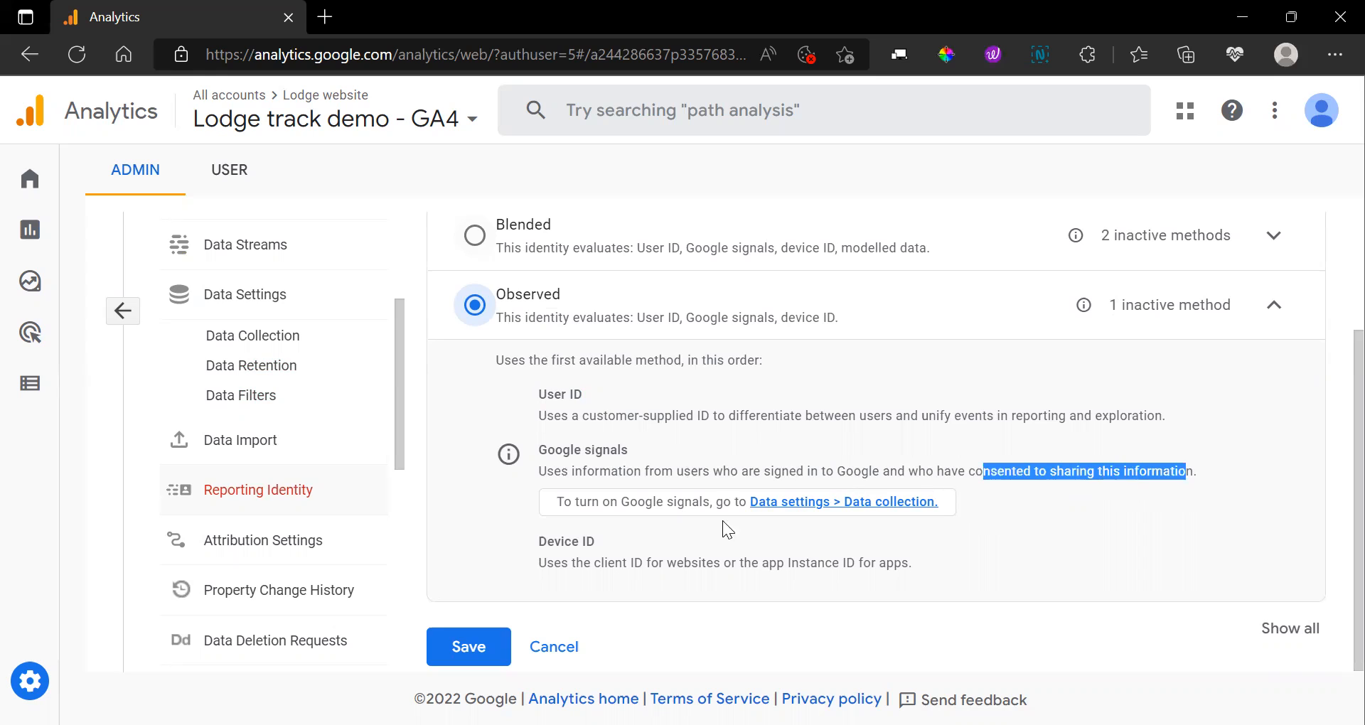
{"action": "left_click_drag", "start_coordinate": [540, 471], "coordinate": [1021, 472]}
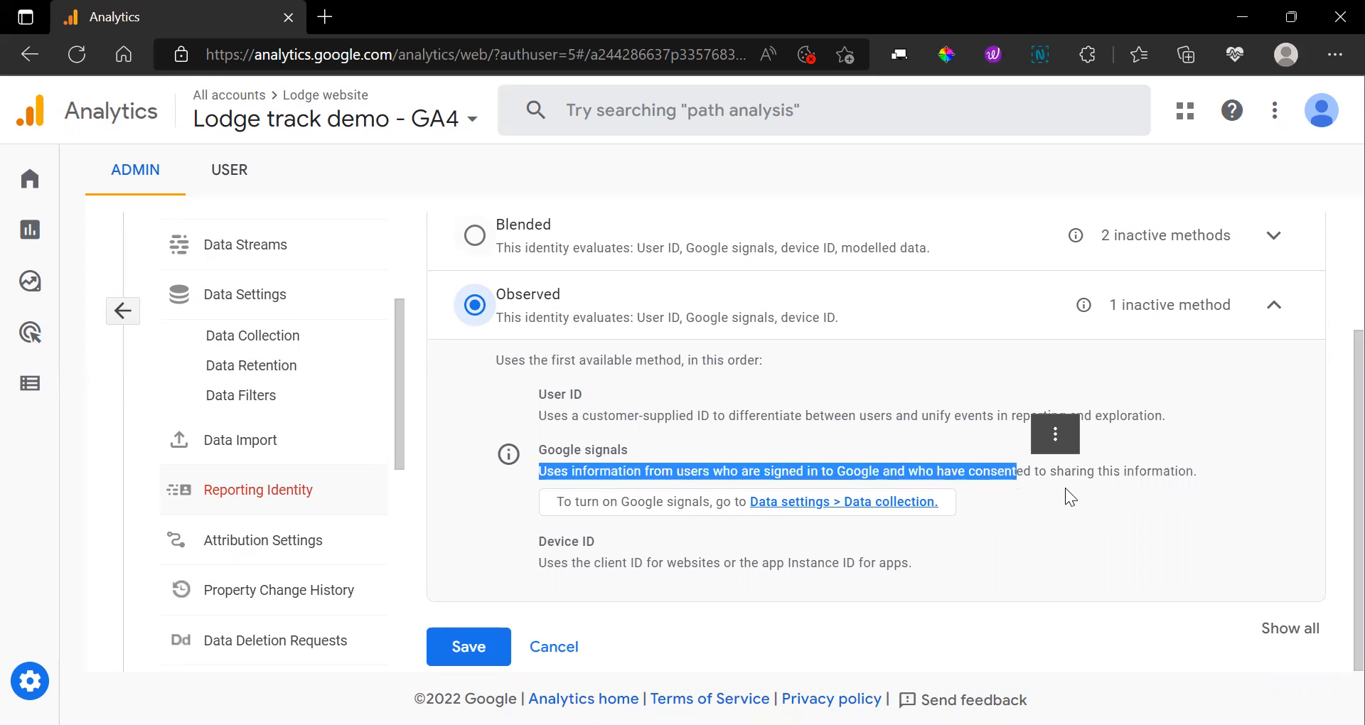
{"action": "left_click", "coordinate": [1065, 488]}
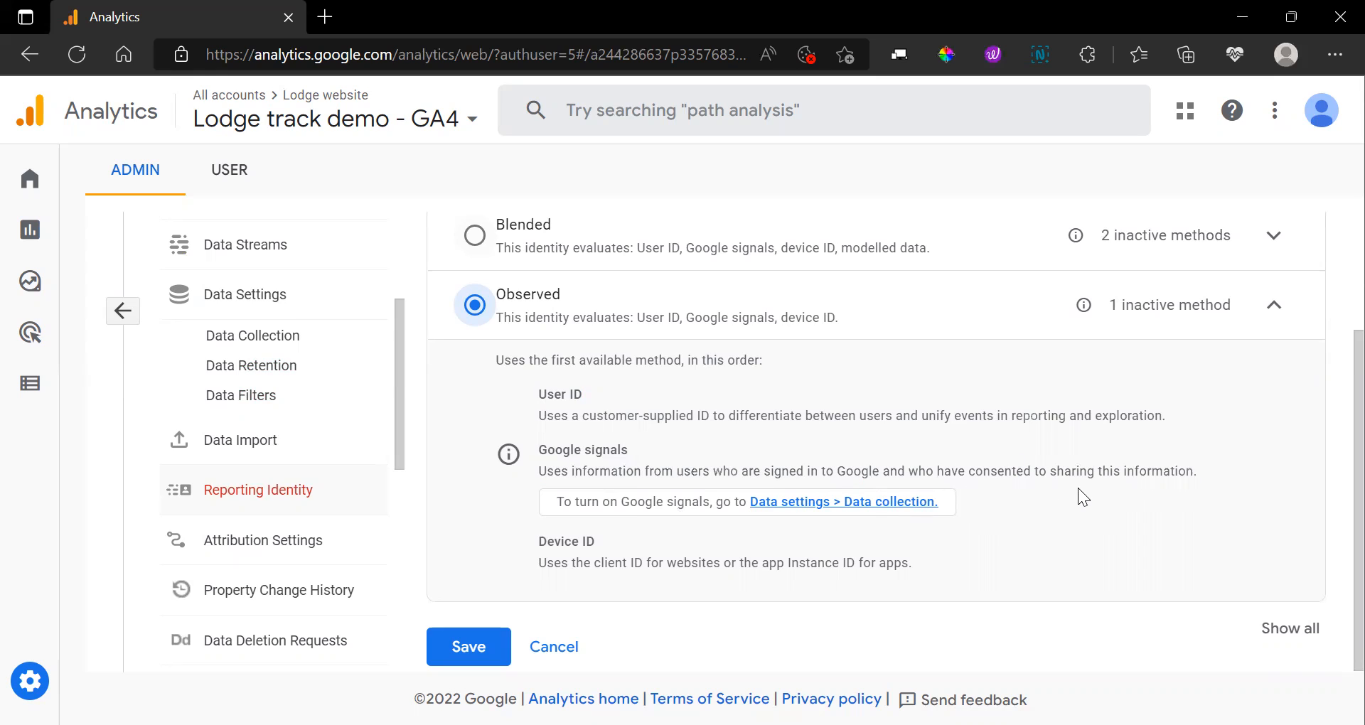
{"action": "triple_click", "coordinate": [576, 543]}
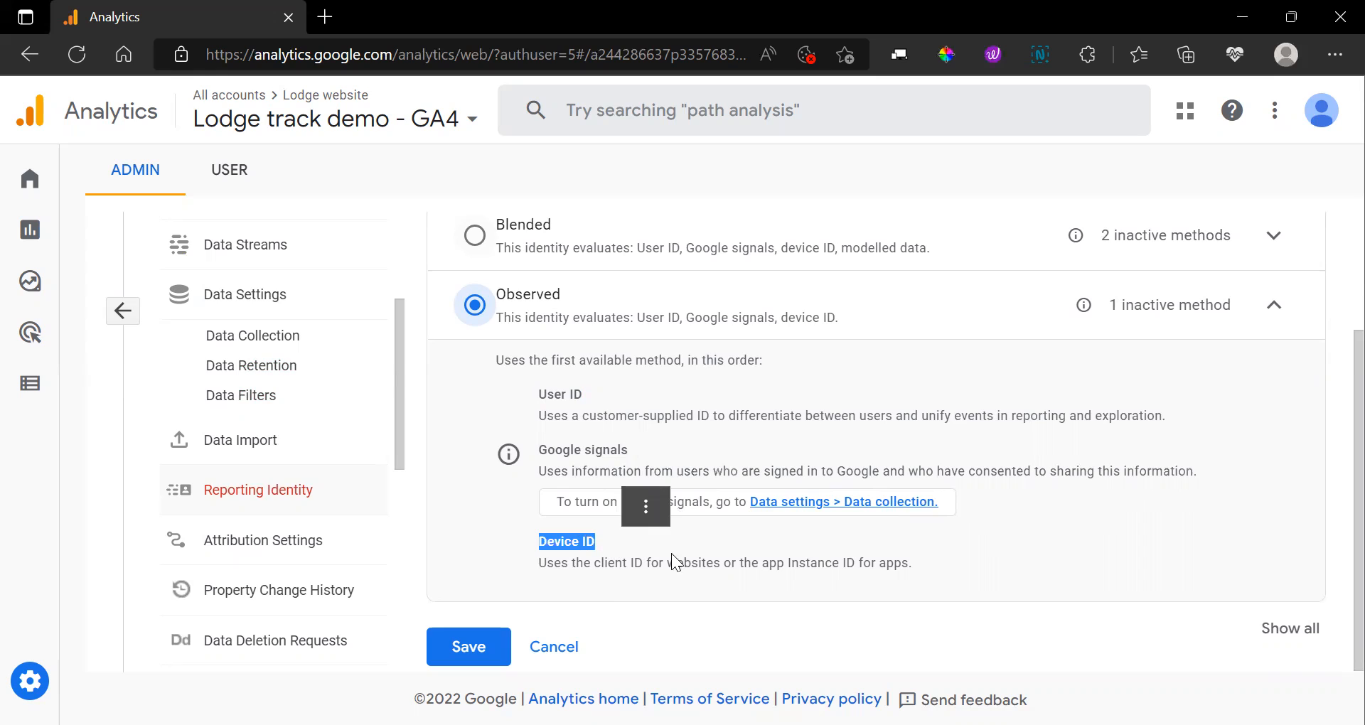
{"action": "left_click_drag", "start_coordinate": [594, 566], "coordinate": [732, 566]}
{"action": "left_click", "coordinate": [996, 549]}
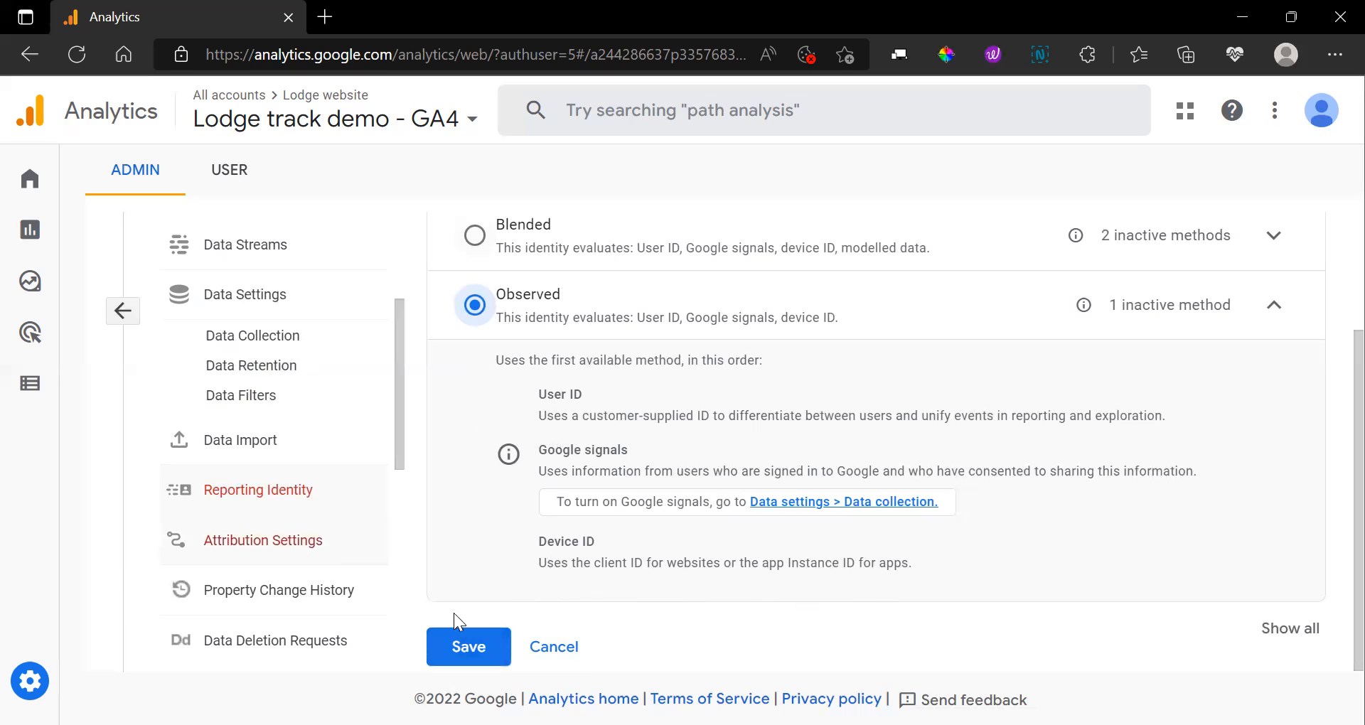
- Open the property's attribution settings and look over the reporting attribution model and lookback window sections
{"action": "left_click", "coordinate": [291, 553]}
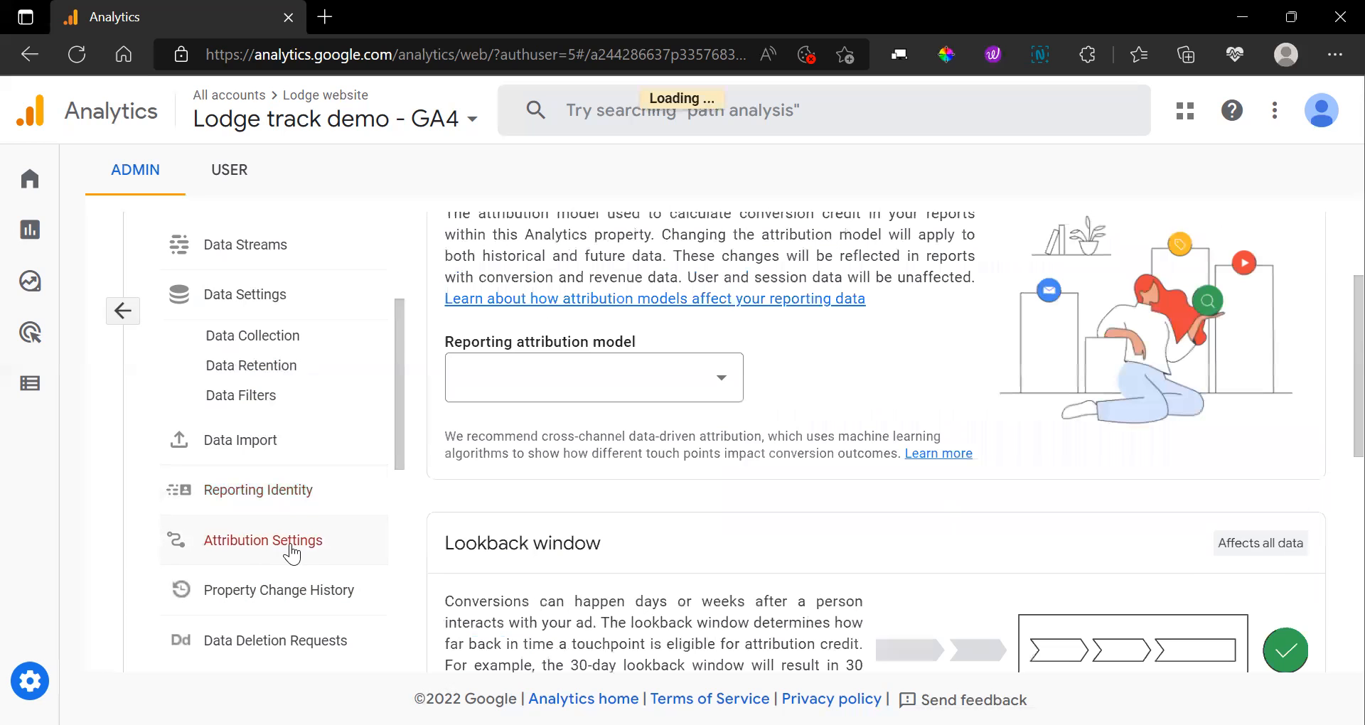
{"action": "scroll", "coordinate": [244, 567], "scroll_direction": "down", "scroll_amount": 5}
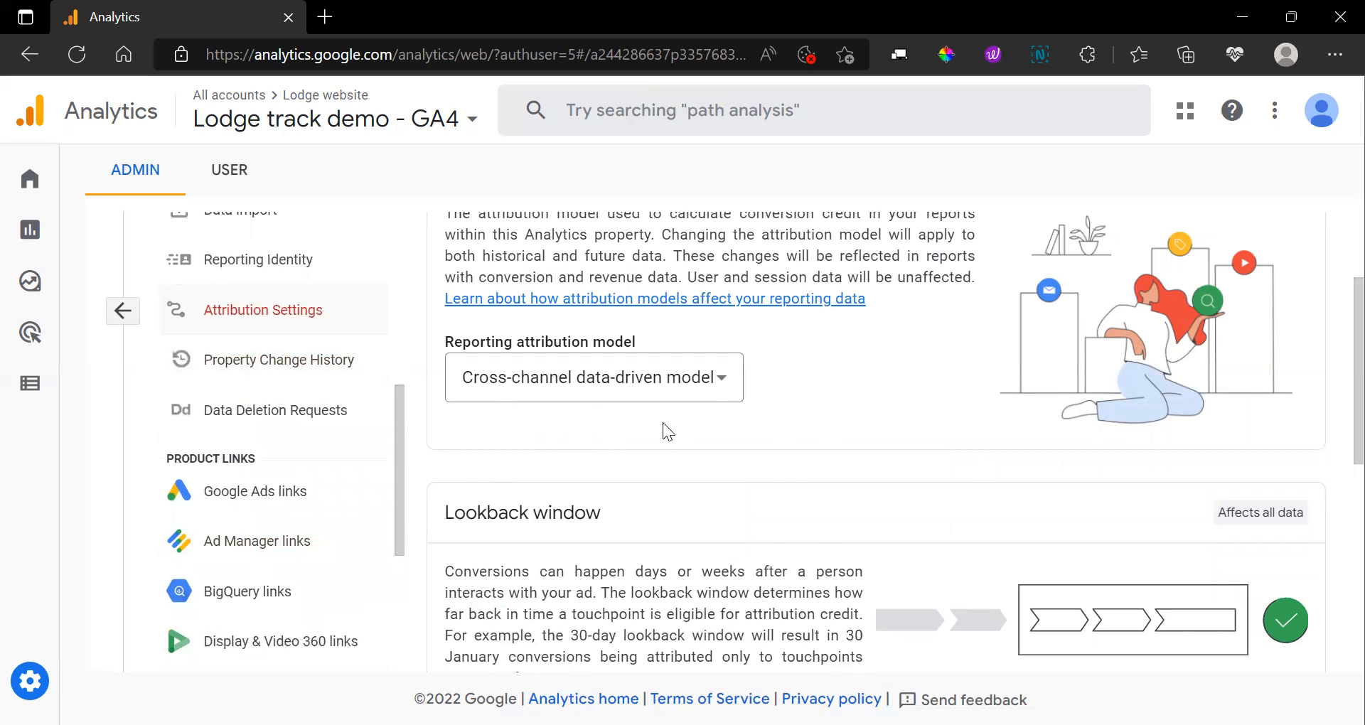
{"action": "scroll", "coordinate": [738, 420], "scroll_direction": "down", "scroll_amount": 3}
{"action": "scroll", "coordinate": [754, 494], "scroll_direction": "up", "scroll_amount": 5}
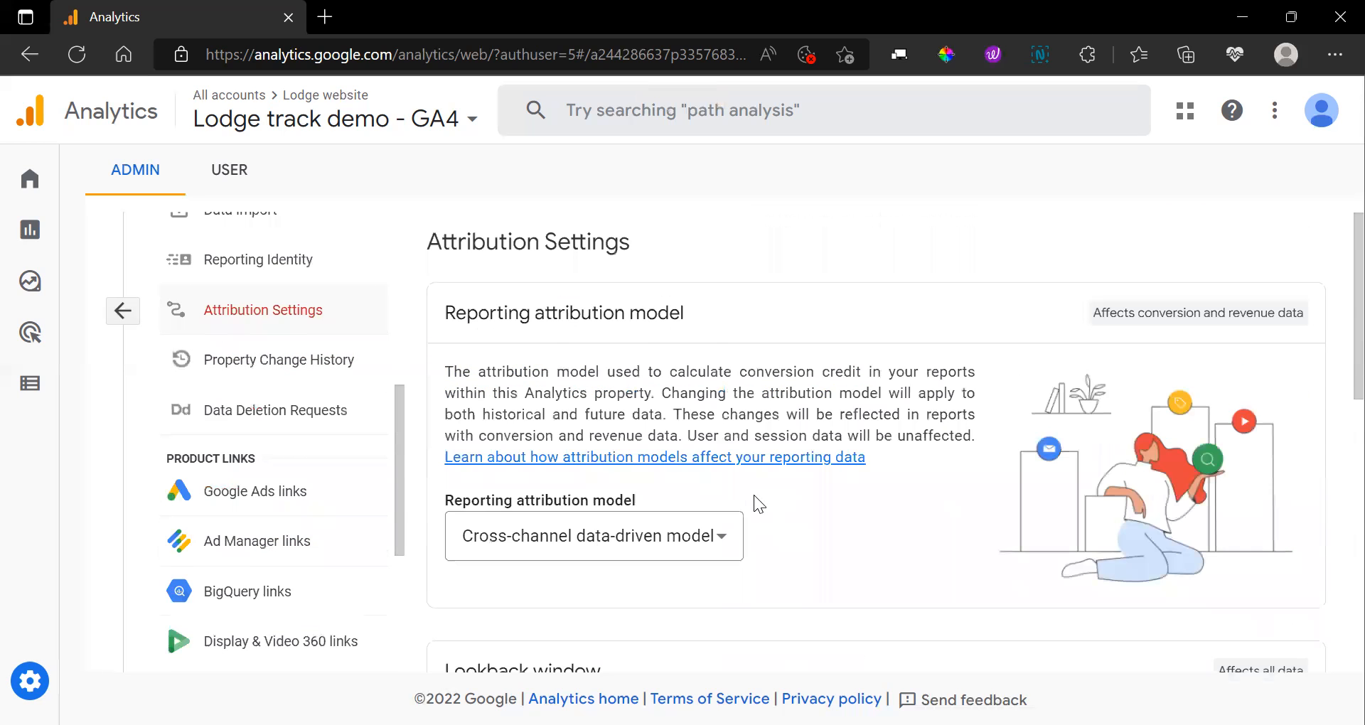
{"action": "scroll", "coordinate": [754, 498], "scroll_direction": "down", "scroll_amount": 6}
{"action": "scroll", "coordinate": [823, 497], "scroll_direction": "up", "scroll_amount": 6}
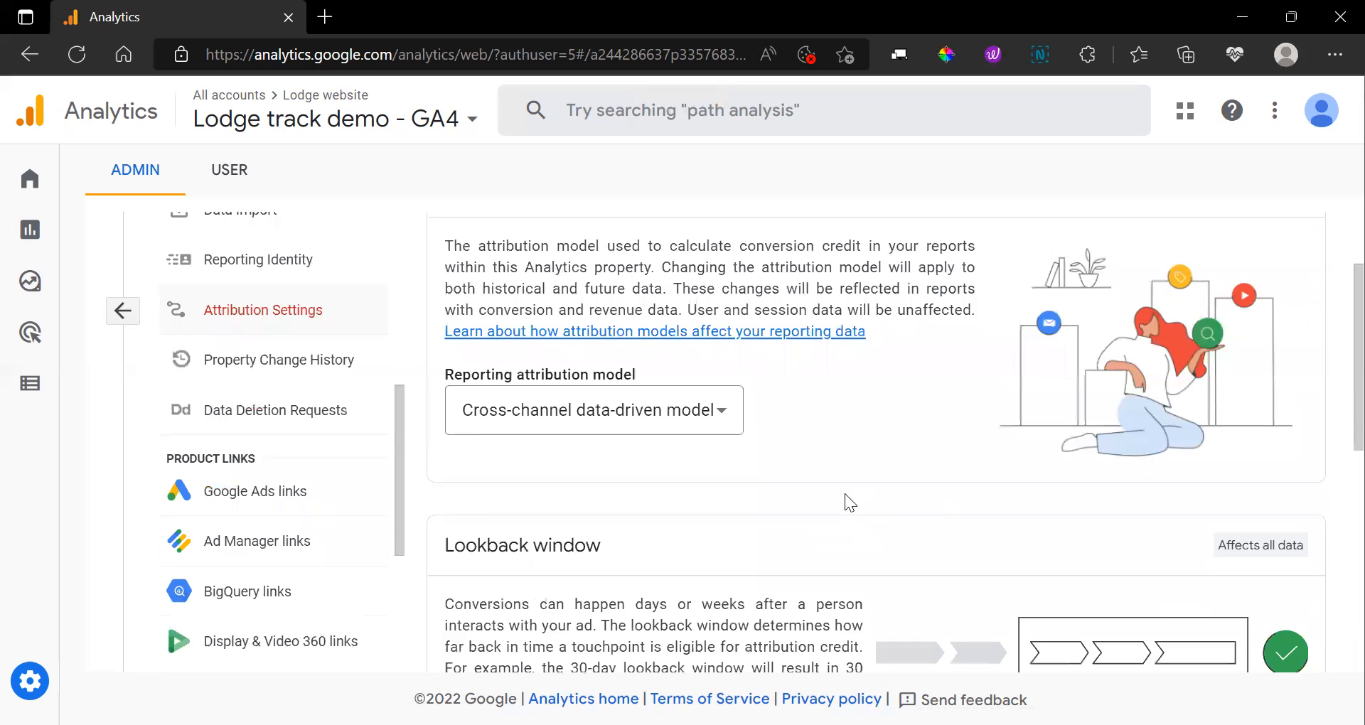
{"action": "left_click_drag", "start_coordinate": [447, 327], "coordinate": [684, 313]}
{"action": "scroll", "coordinate": [995, 405], "scroll_direction": "down", "scroll_amount": 5}
{"action": "scroll", "coordinate": [640, 377], "scroll_direction": "down", "scroll_amount": 2}
{"action": "scroll", "coordinate": [497, 313], "scroll_direction": "up", "scroll_amount": 2}
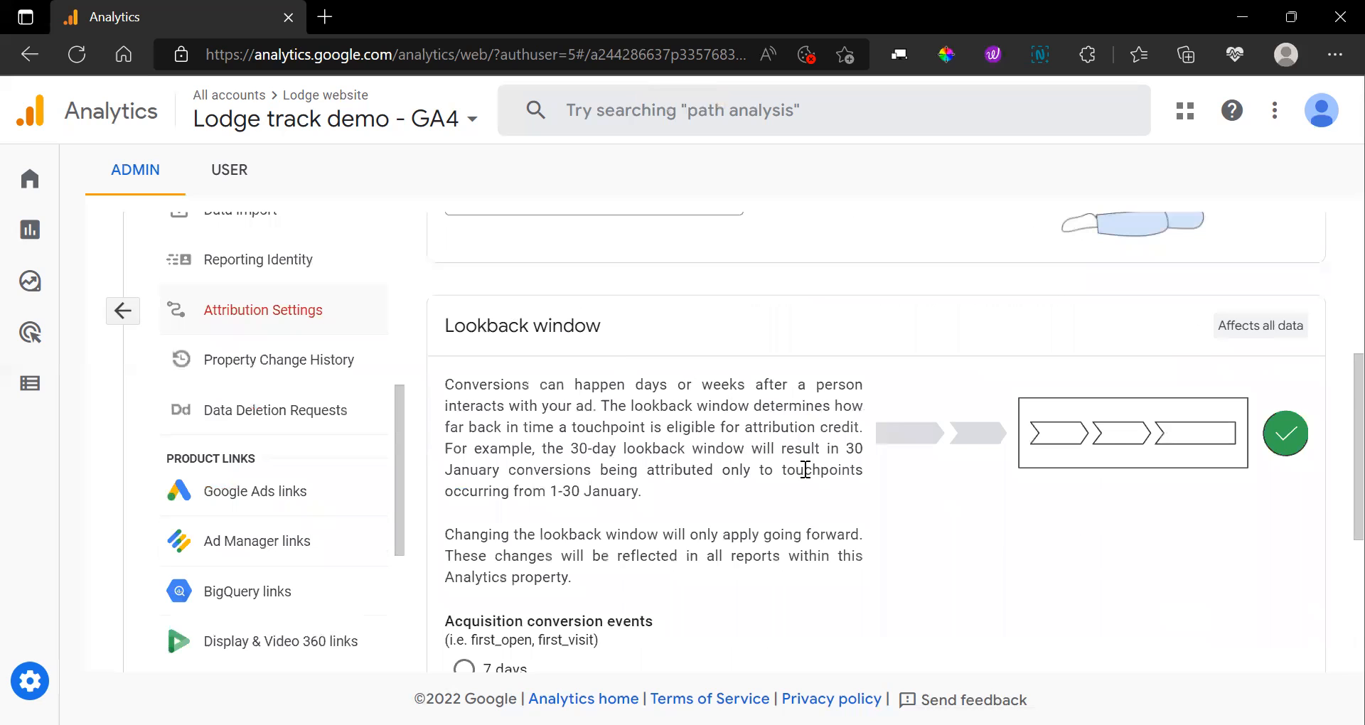
{"action": "scroll", "coordinate": [803, 468], "scroll_direction": "up", "scroll_amount": 3}
{"action": "scroll", "coordinate": [774, 551], "scroll_direction": "up", "scroll_amount": 2}
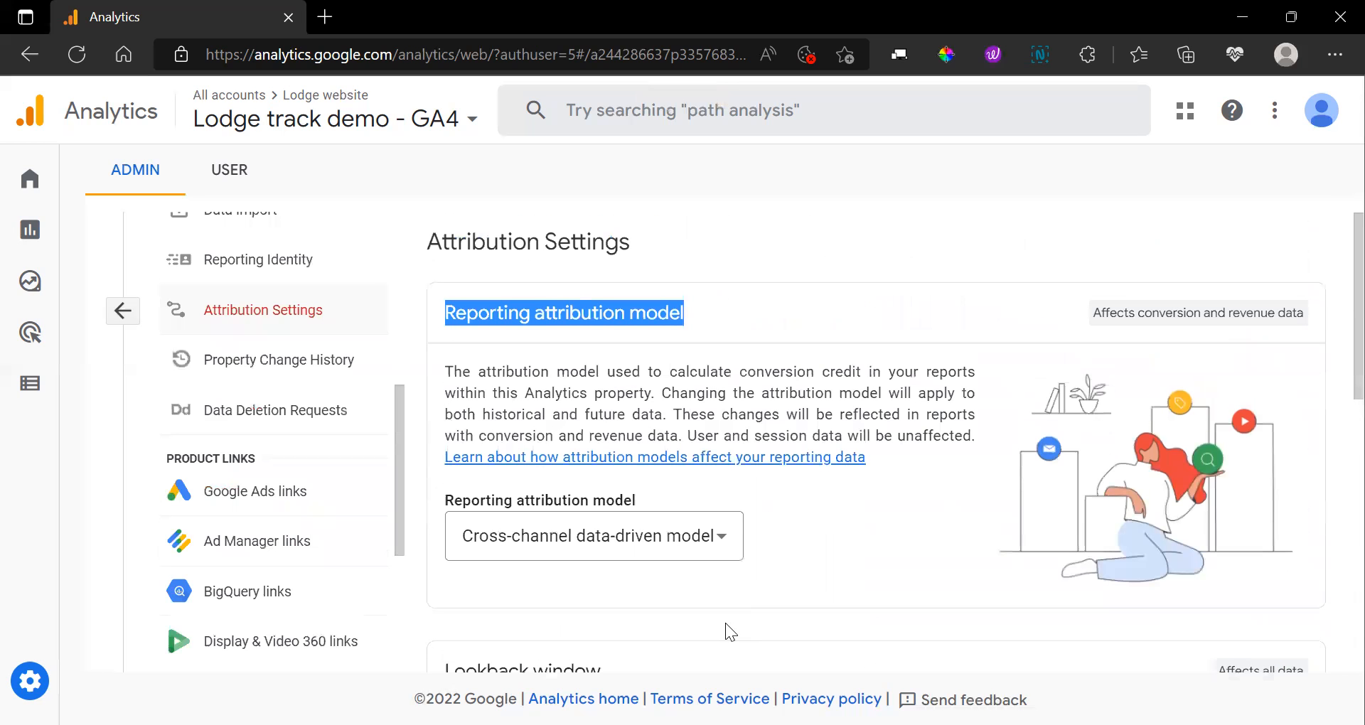
- Check the available reporting attribution models without choosing a different one
{"action": "left_click", "coordinate": [884, 544]}
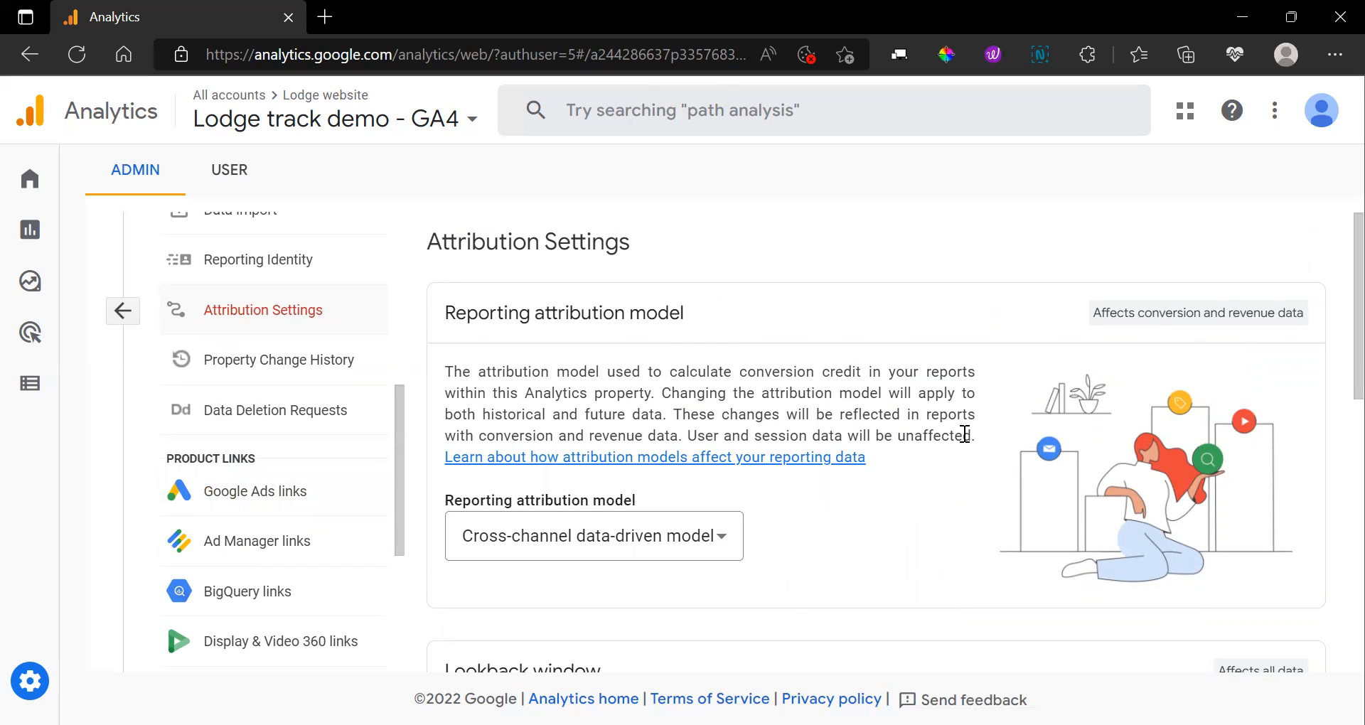
{"action": "left_click", "coordinate": [718, 541]}
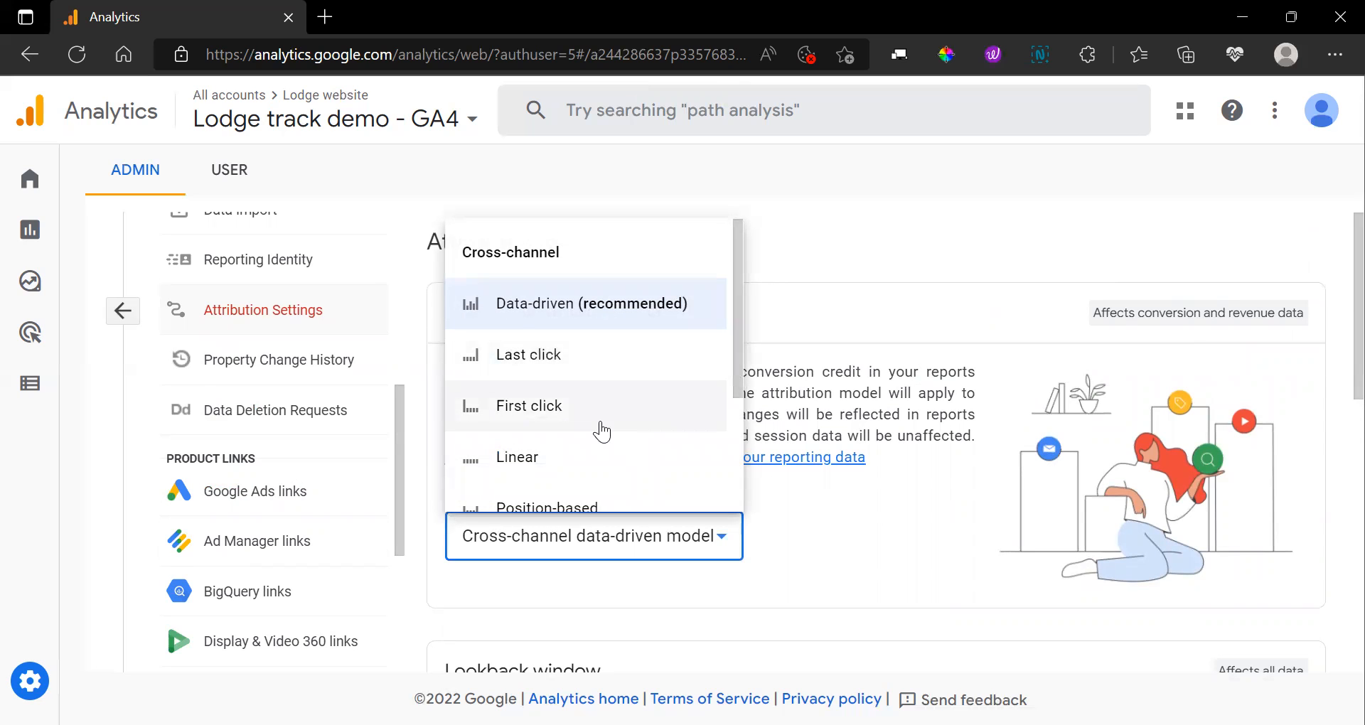
{"action": "scroll", "coordinate": [541, 402], "scroll_direction": "down", "scroll_amount": 1}
{"action": "left_click", "coordinate": [795, 521]}
- Examine the lookback window description and the period options for acquisition and all other conversion events
{"action": "scroll", "coordinate": [796, 522], "scroll_direction": "down", "scroll_amount": 4}
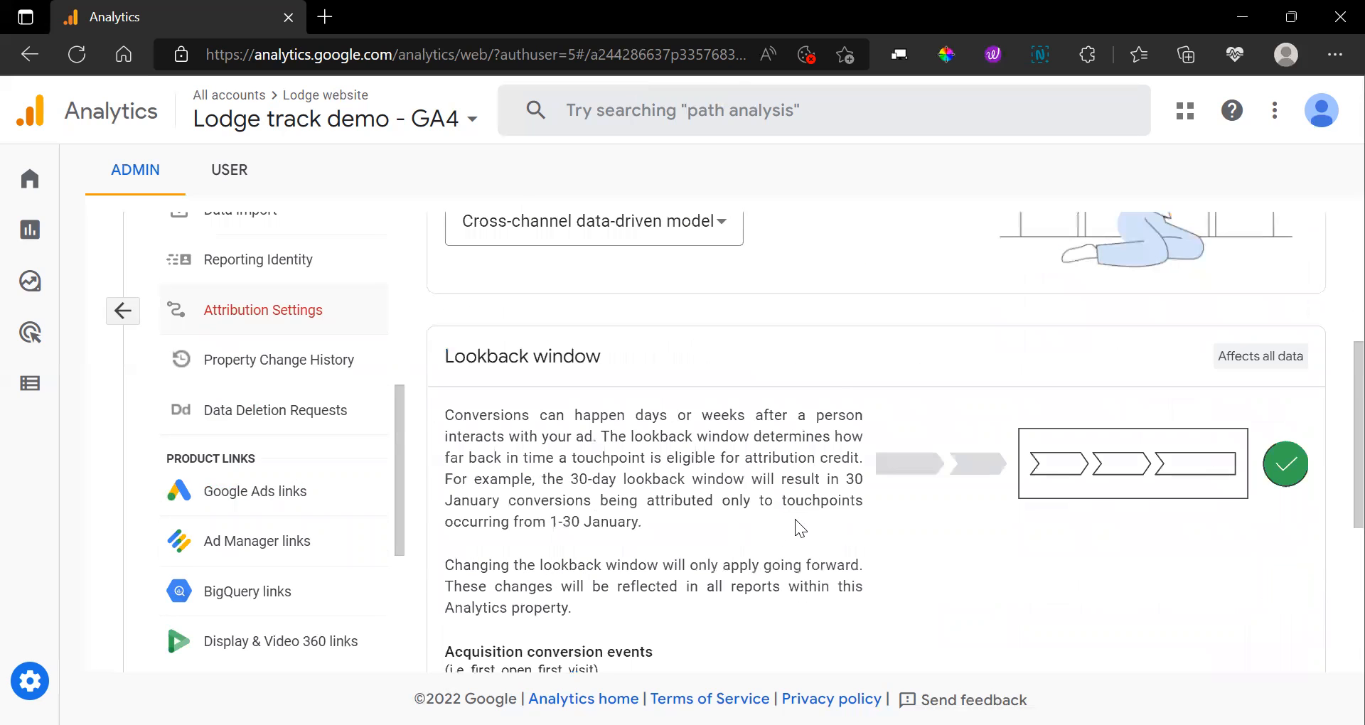
{"action": "scroll", "coordinate": [795, 519], "scroll_direction": "down", "scroll_amount": 2}
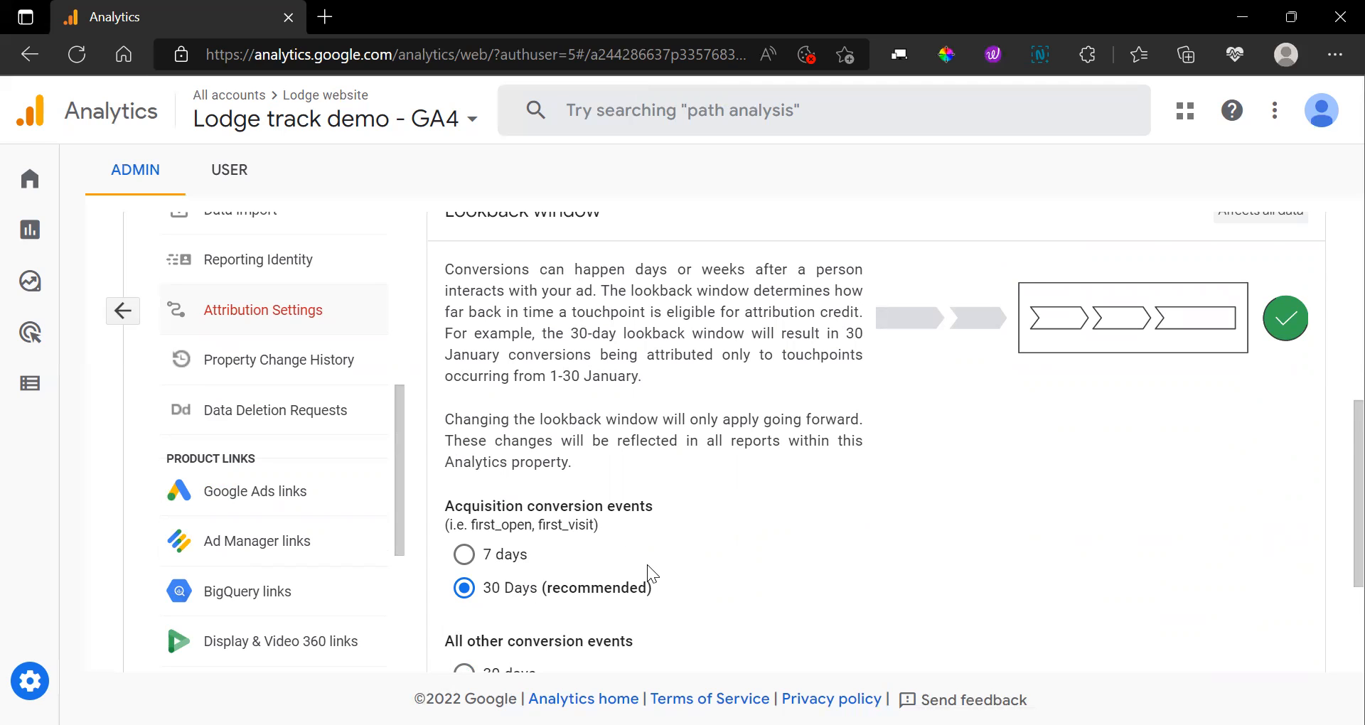
{"action": "scroll", "coordinate": [647, 565], "scroll_direction": "down", "scroll_amount": 3}
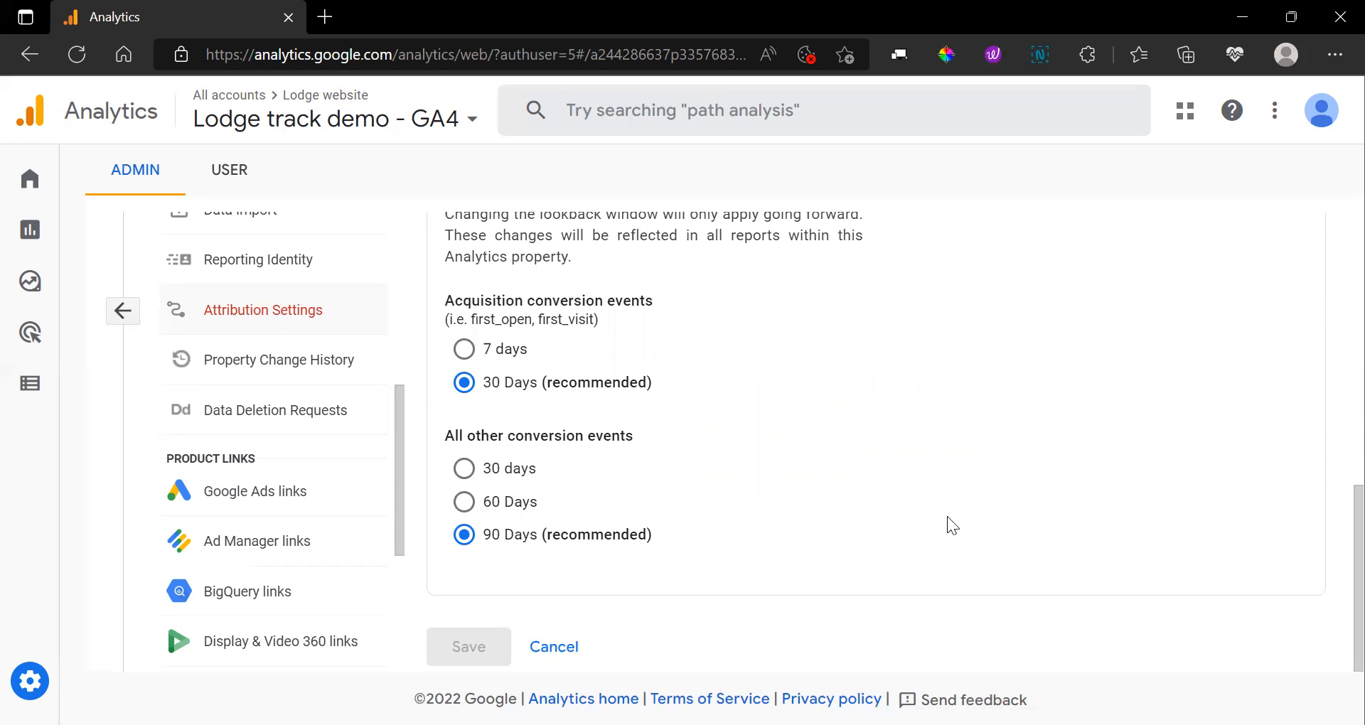
{"action": "scroll", "coordinate": [655, 453], "scroll_direction": "up", "scroll_amount": 2}
{"action": "scroll", "coordinate": [725, 462], "scroll_direction": "down", "scroll_amount": 2}
{"action": "scroll", "coordinate": [714, 388], "scroll_direction": "up", "scroll_amount": 3}
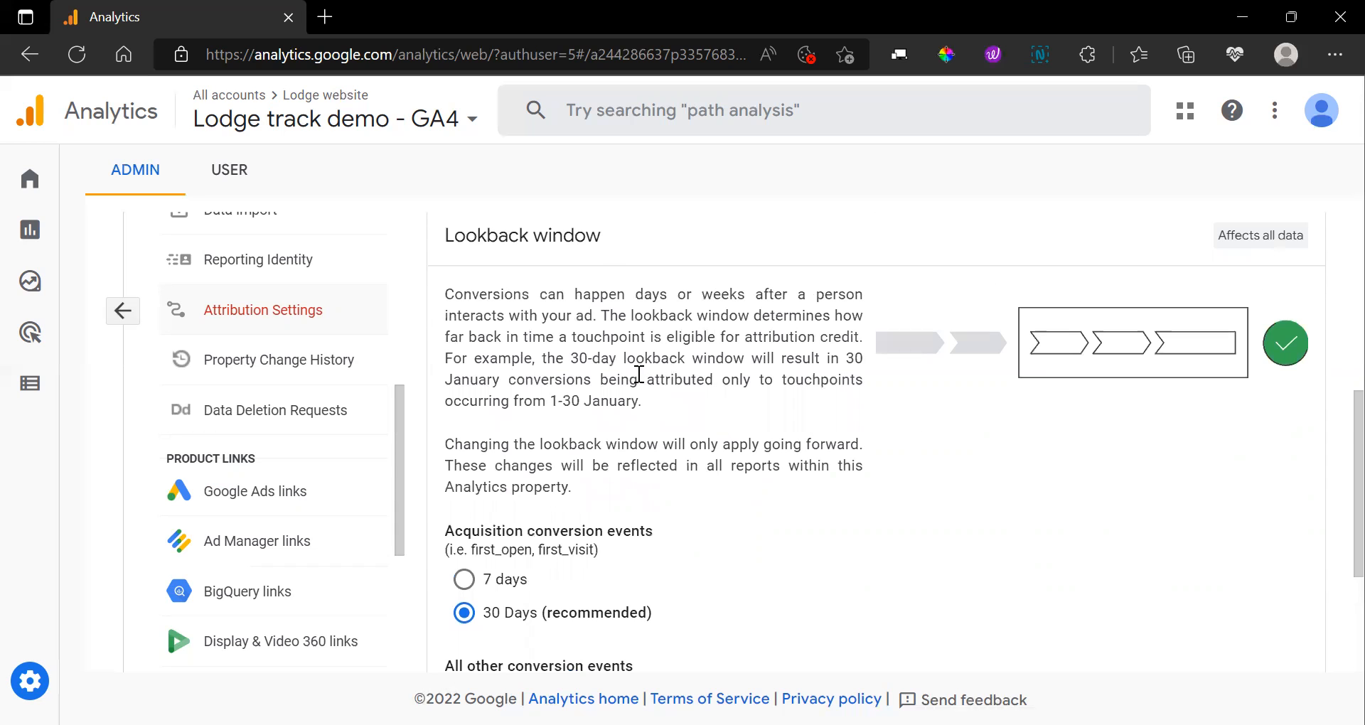
{"action": "scroll", "coordinate": [636, 377], "scroll_direction": "down", "scroll_amount": 2}
{"action": "scroll", "coordinate": [752, 436], "scroll_direction": "up", "scroll_amount": 2}
- Review the cross-channel attribution models again, from data-driven to time decay, and recheck the lookback window periods without changing anything
{"action": "scroll", "coordinate": [754, 430], "scroll_direction": "up", "scroll_amount": 4}
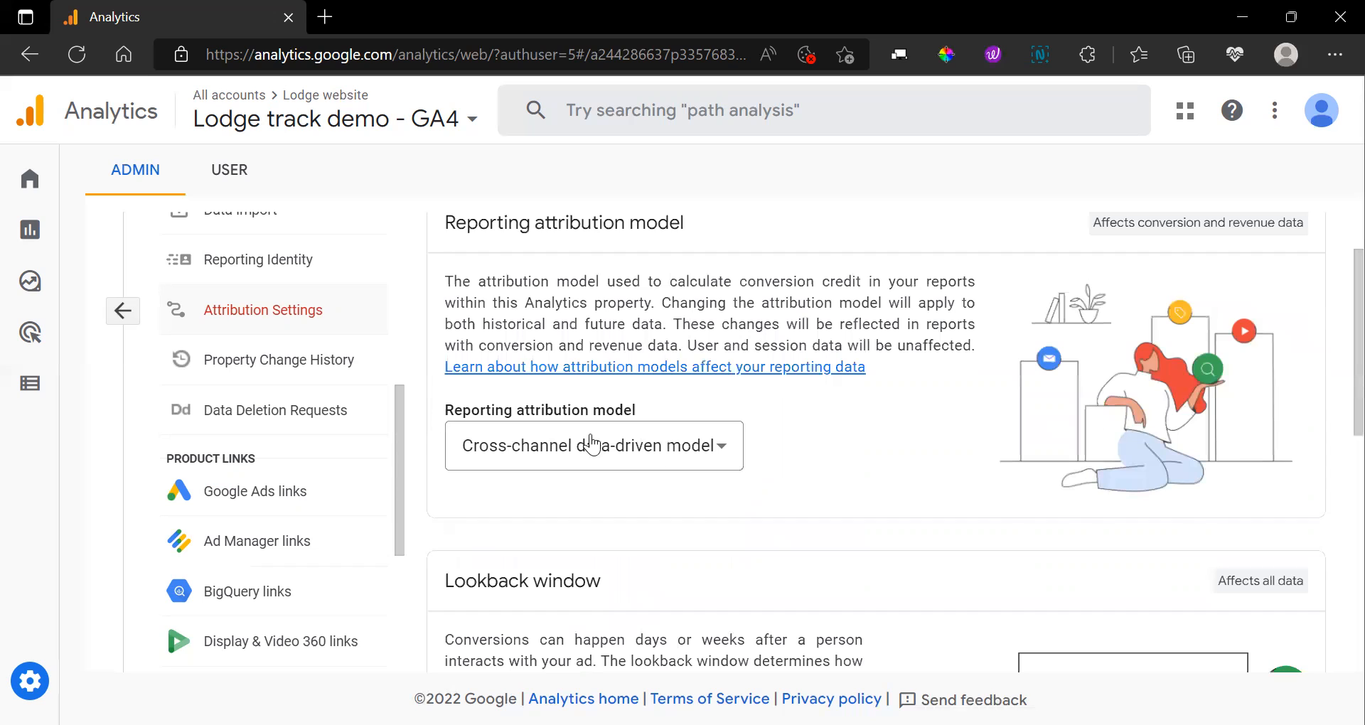
{"action": "left_click", "coordinate": [717, 446]}
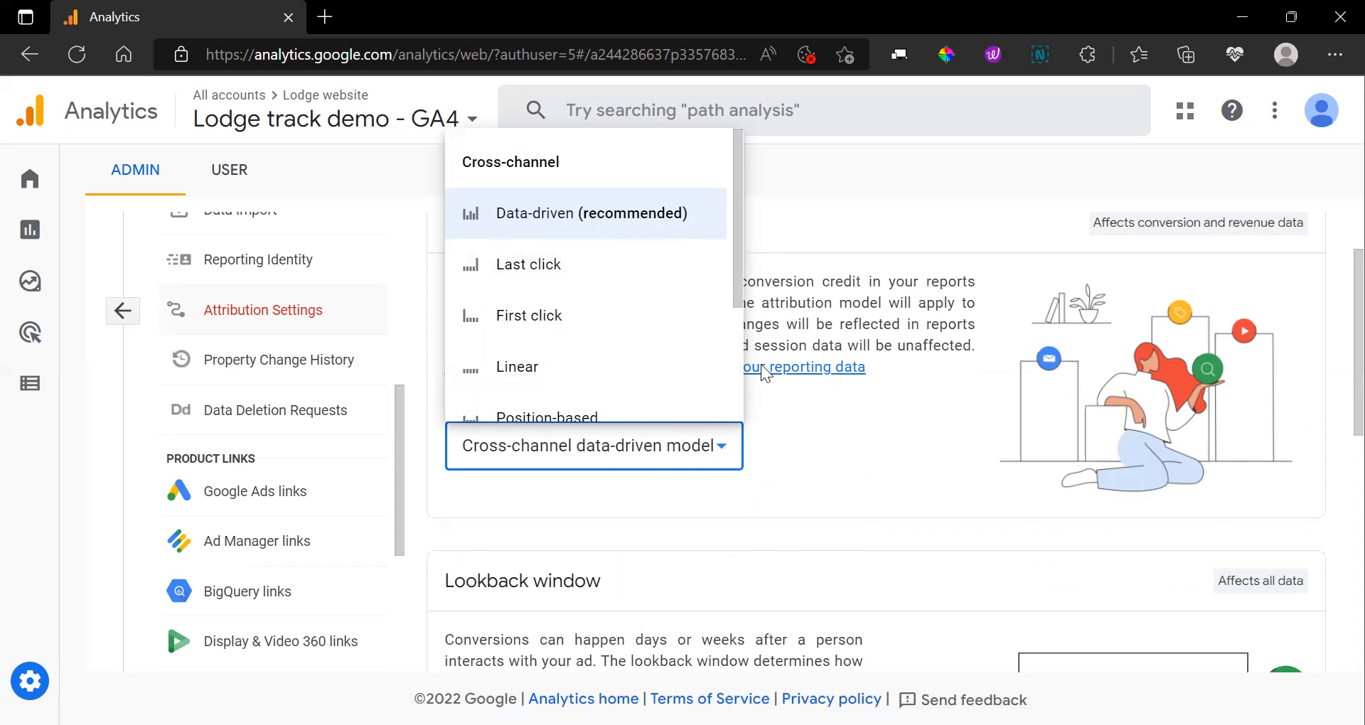
{"action": "left_click", "coordinate": [804, 442]}
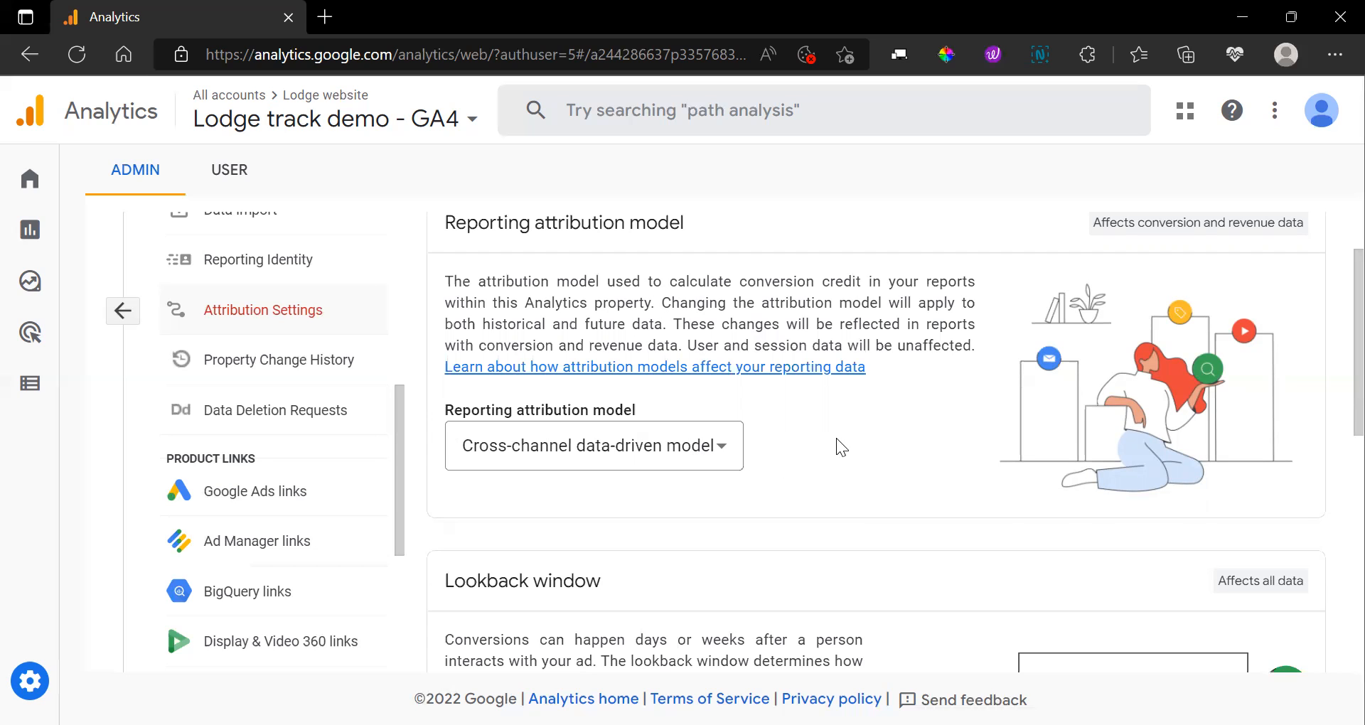
{"action": "left_click", "coordinate": [707, 455]}
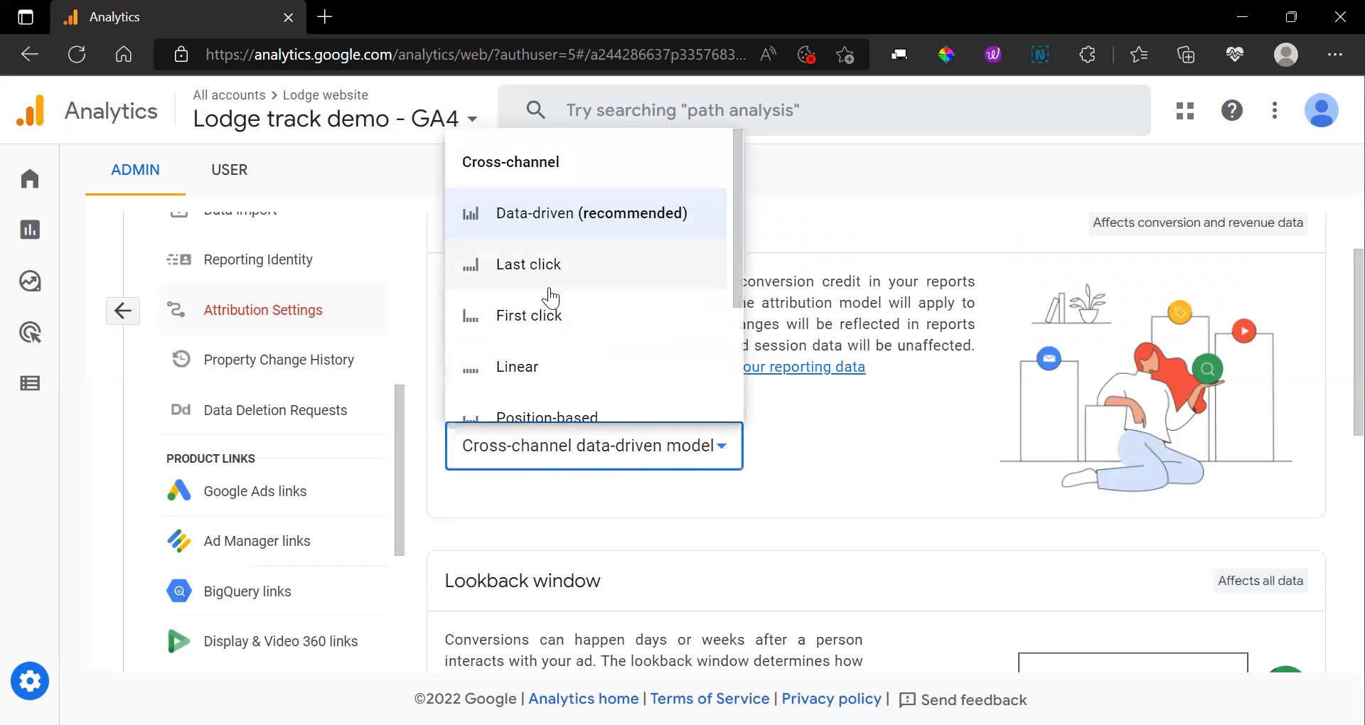
{"action": "scroll", "coordinate": [655, 268], "scroll_direction": "down", "scroll_amount": 3}
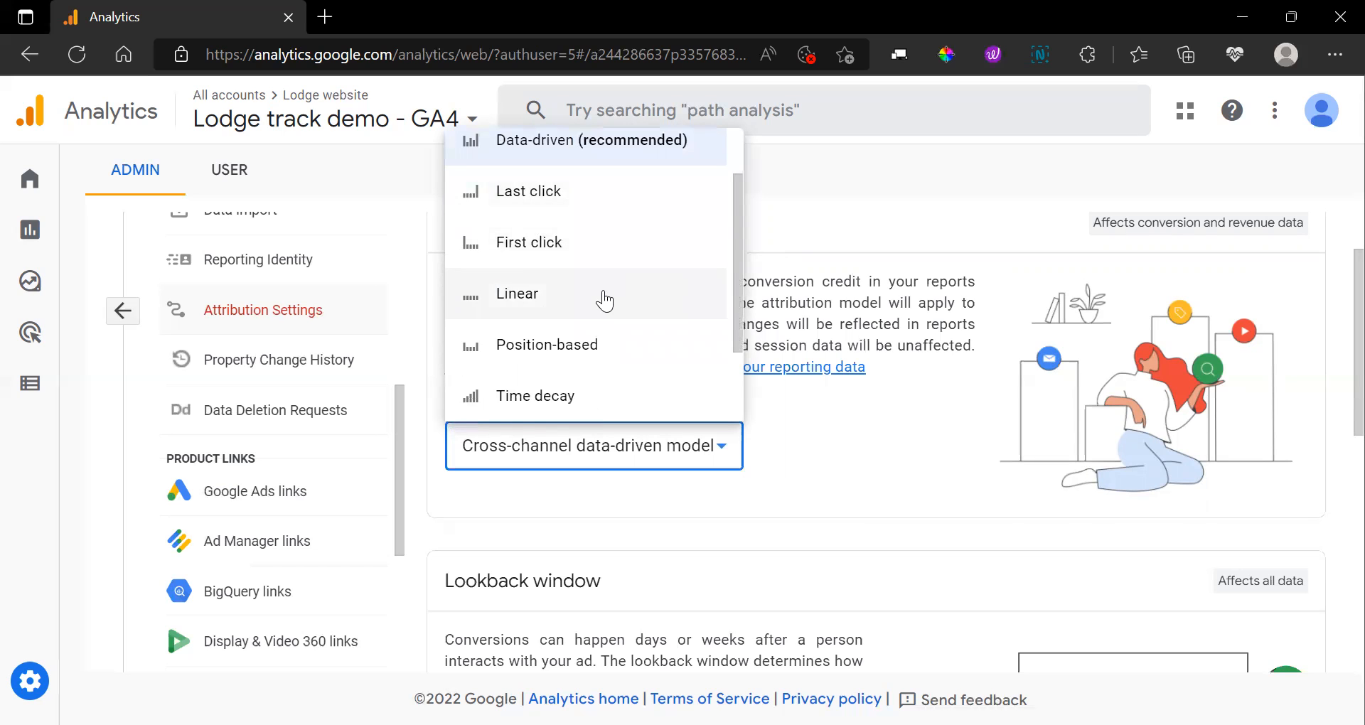
{"action": "left_click", "coordinate": [838, 458]}
{"action": "scroll", "coordinate": [733, 490], "scroll_direction": "down", "scroll_amount": 10}
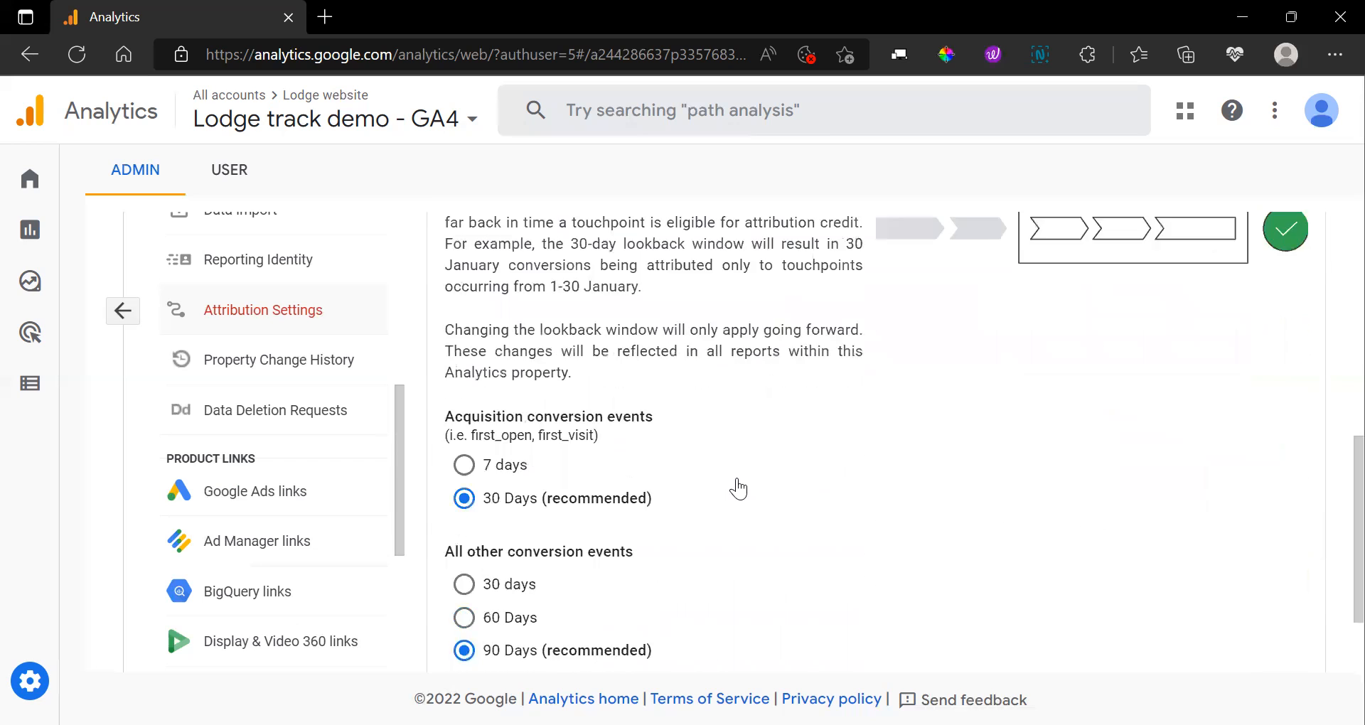
{"action": "scroll", "coordinate": [319, 442], "scroll_direction": "down", "scroll_amount": 3}
{"action": "scroll", "coordinate": [329, 463], "scroll_direction": "up", "scroll_amount": 2}
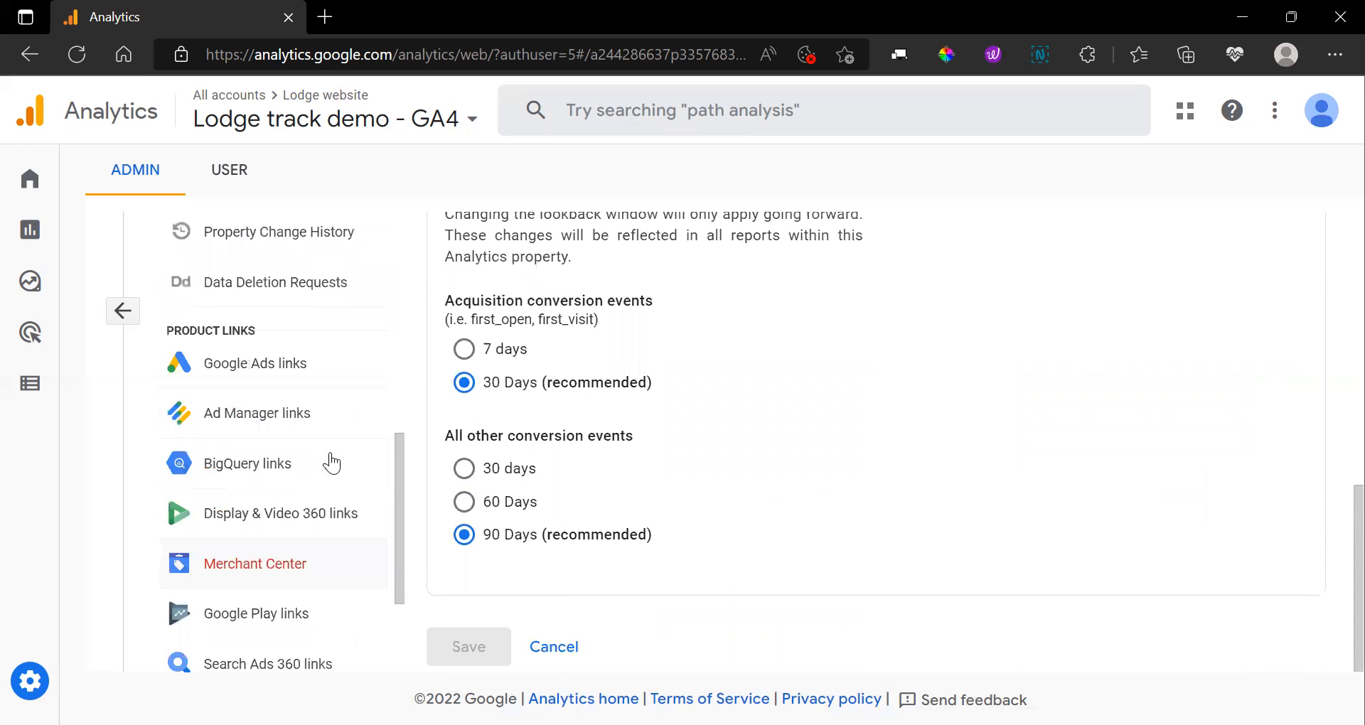
- Open the Google Ads links page, view the setup stages for a new link, and close the setup without creating one
{"action": "left_click", "coordinate": [326, 379]}
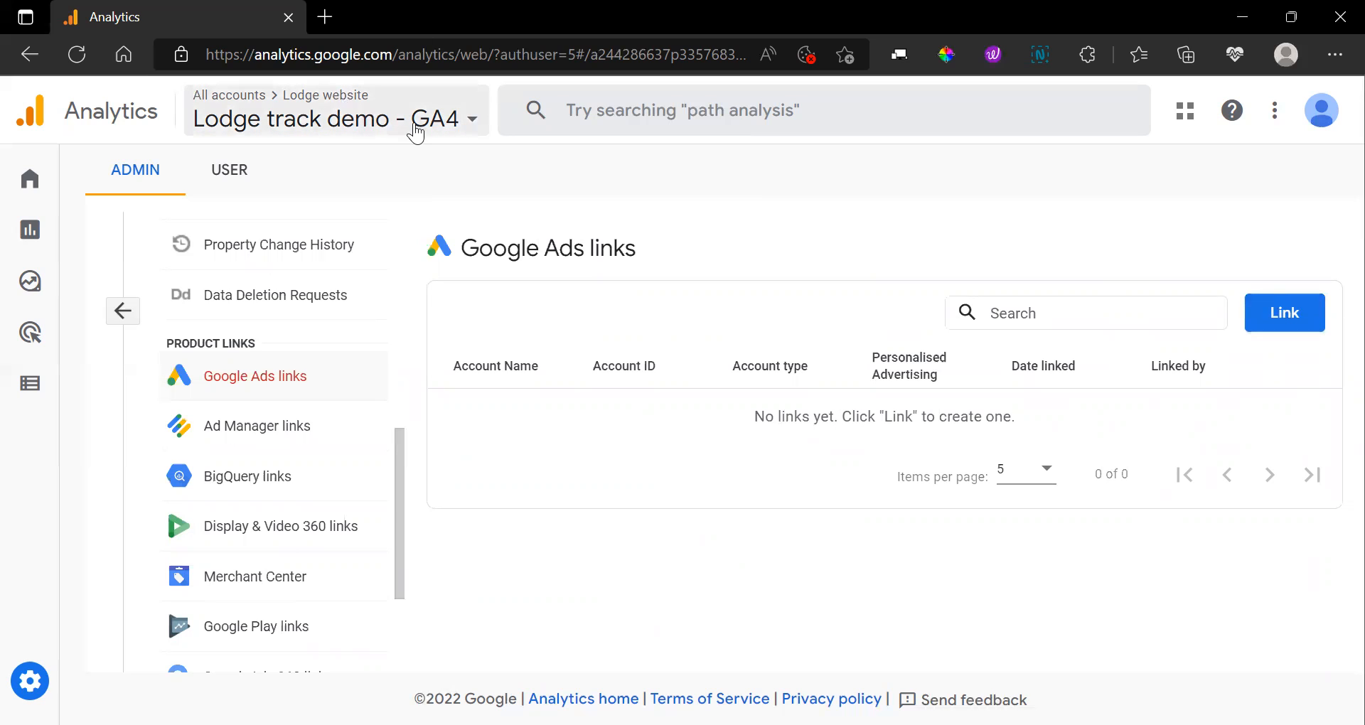
{"action": "left_click", "coordinate": [1280, 321]}
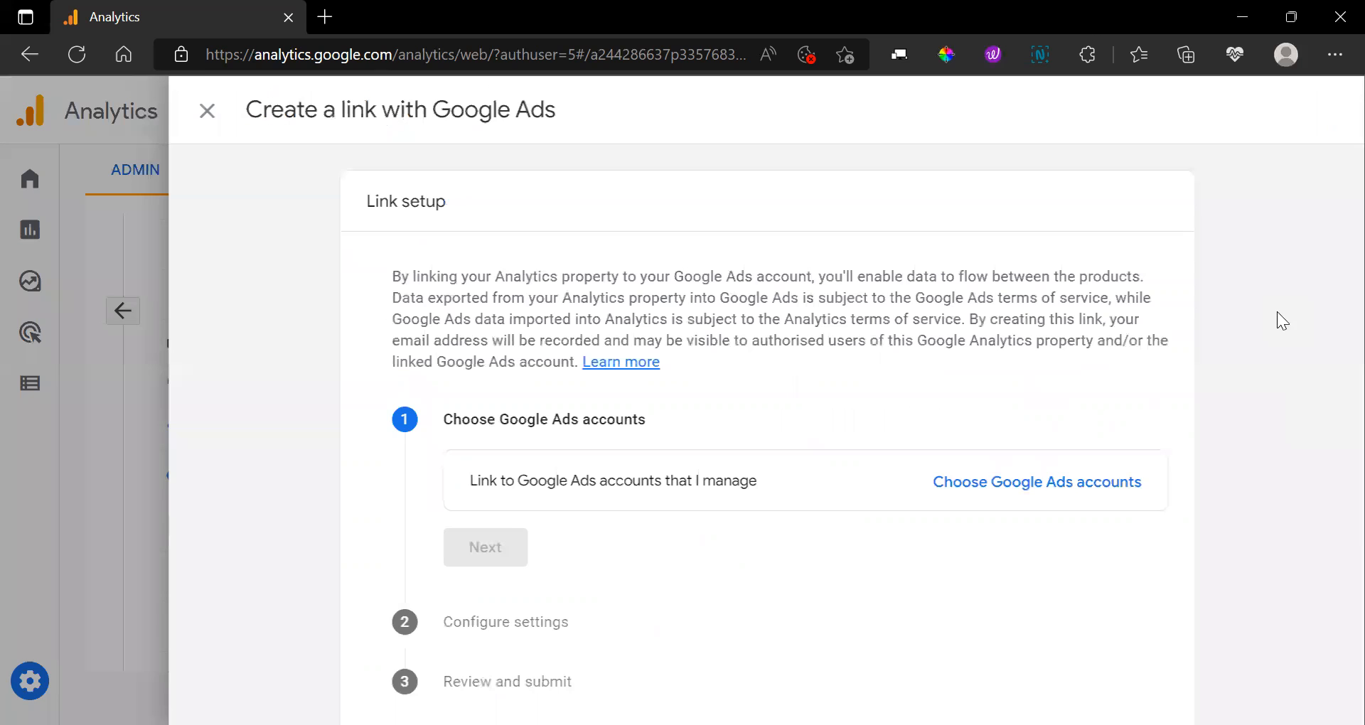
{"action": "scroll", "coordinate": [811, 476], "scroll_direction": "down", "scroll_amount": 1}
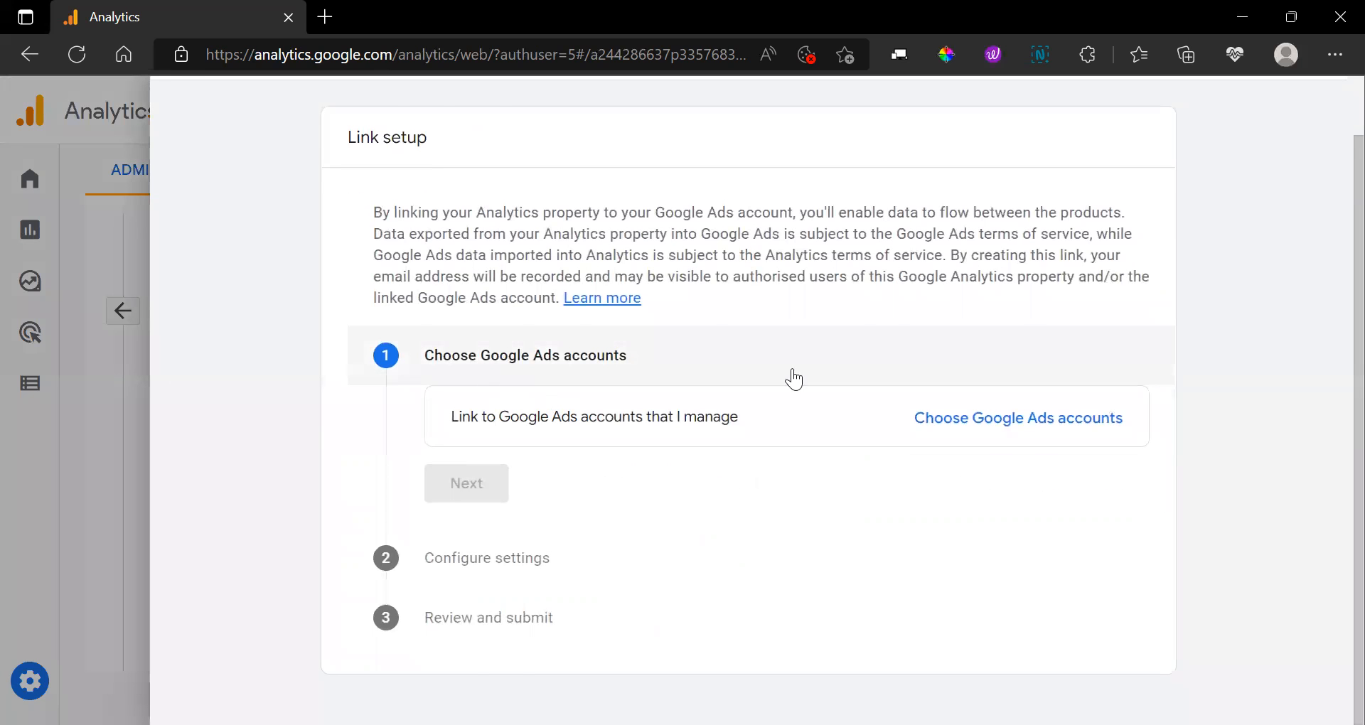
{"action": "scroll", "coordinate": [374, 181], "scroll_direction": "up", "scroll_amount": 1}
{"action": "left_click", "coordinate": [188, 111]}
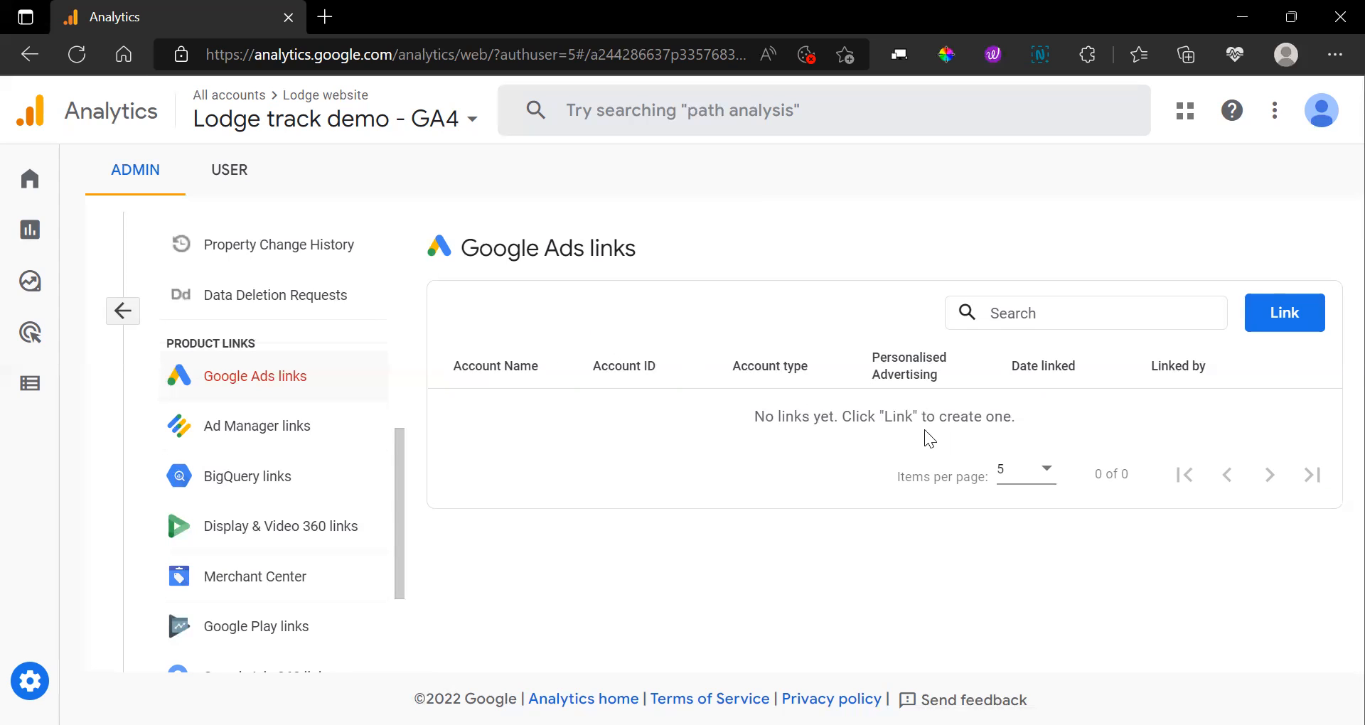
- Look over the Google Ads links table and the remaining product links, including Search Console, and return to the start of the property settings list
{"action": "left_click_drag", "start_coordinate": [749, 418], "coordinate": [1040, 435]}
{"action": "left_click", "coordinate": [1042, 544]}
{"action": "scroll", "coordinate": [327, 508], "scroll_direction": "down", "scroll_amount": 3}
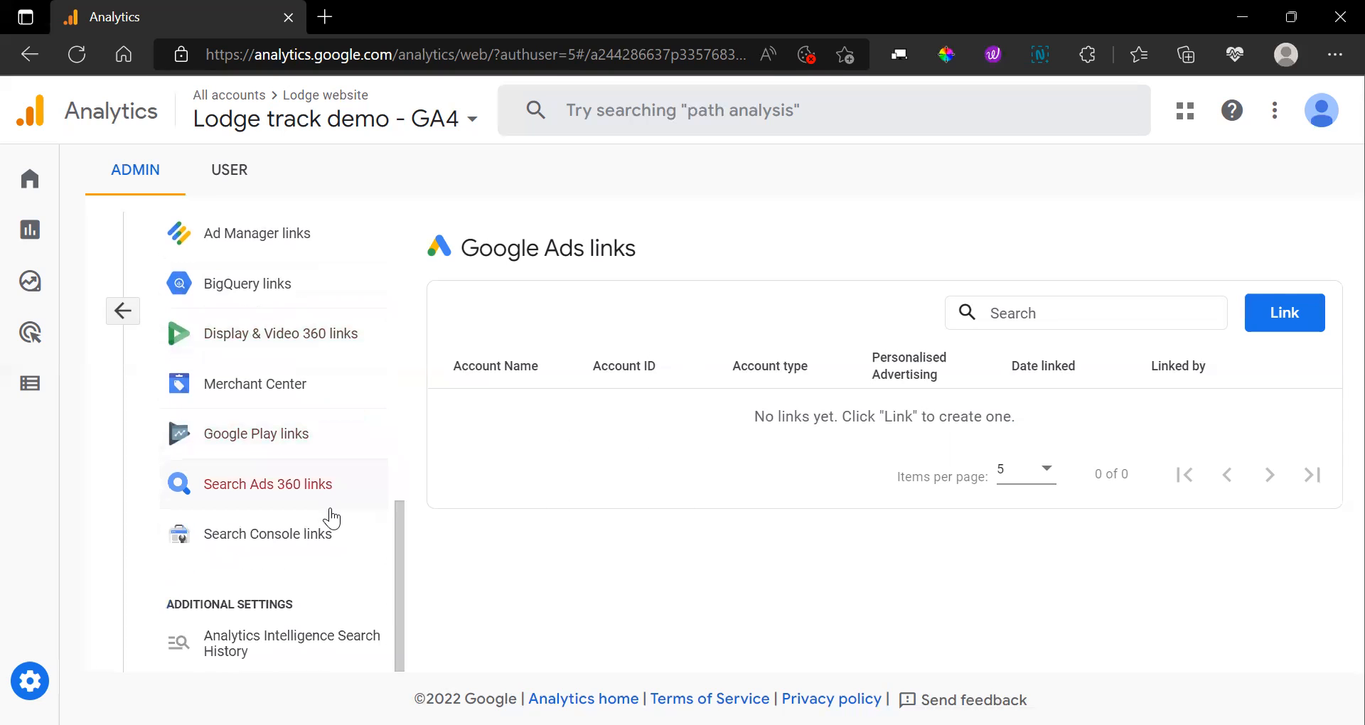
{"action": "scroll", "coordinate": [329, 515], "scroll_direction": "up", "scroll_amount": 10}
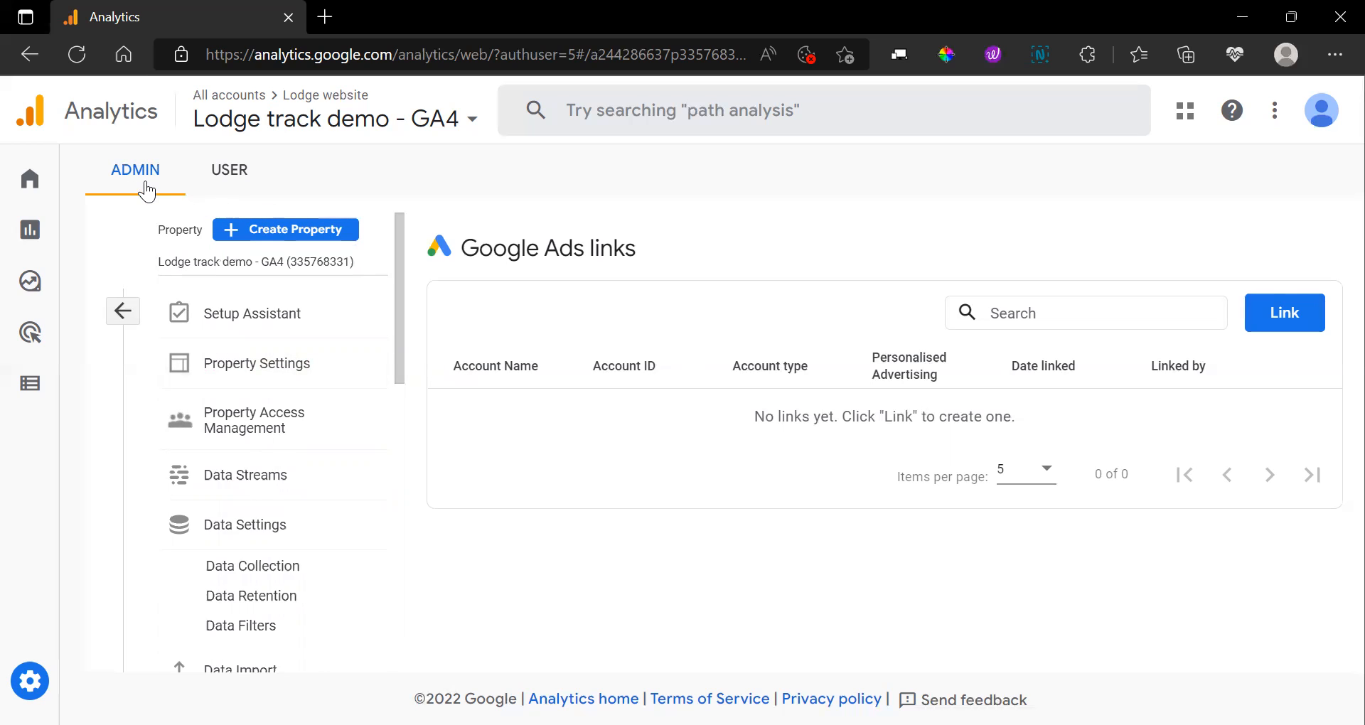
{"action": "mouse_move", "coordinate": [55, 689]}
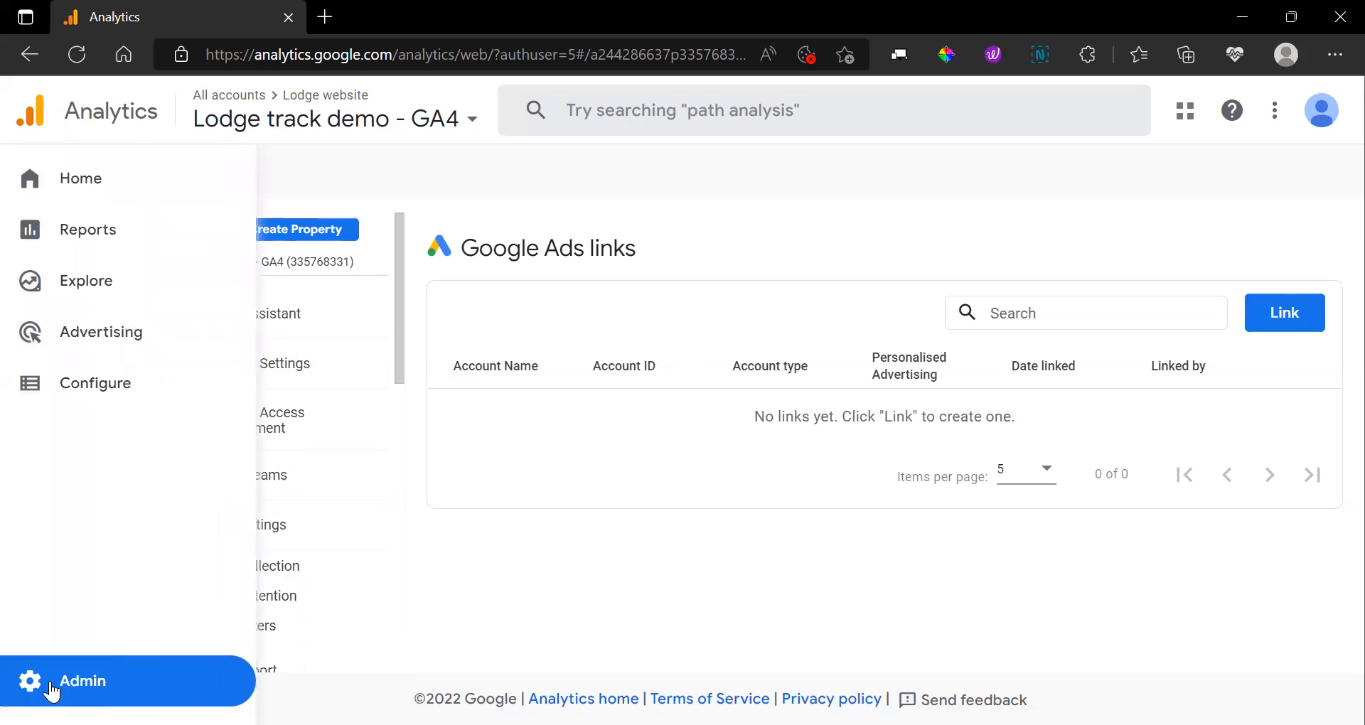